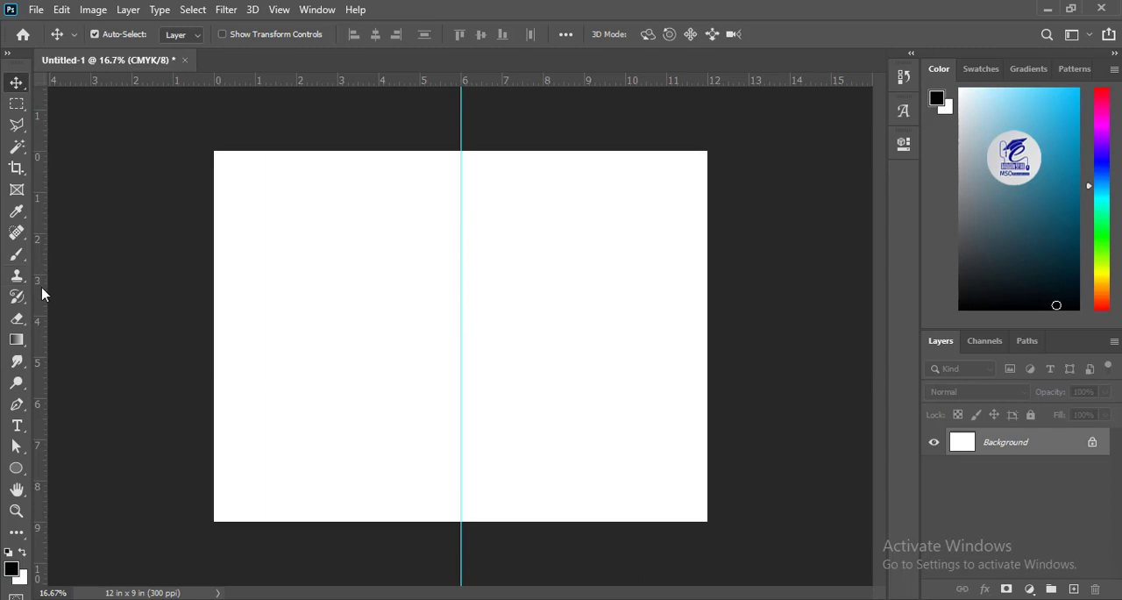
# Step: Add margin guides about 0.45 in inside all four edges of the 12 x 9 in page
pyautogui.moveTo(41, 290); pyautogui.dragTo(232, 304)
pyautogui.moveTo(43, 326); pyautogui.dragTo(689, 342)
pyautogui.moveTo(280, 82); pyautogui.dragTo(277, 168)
pyautogui.moveTo(280, 81); pyautogui.dragTo(283, 503)
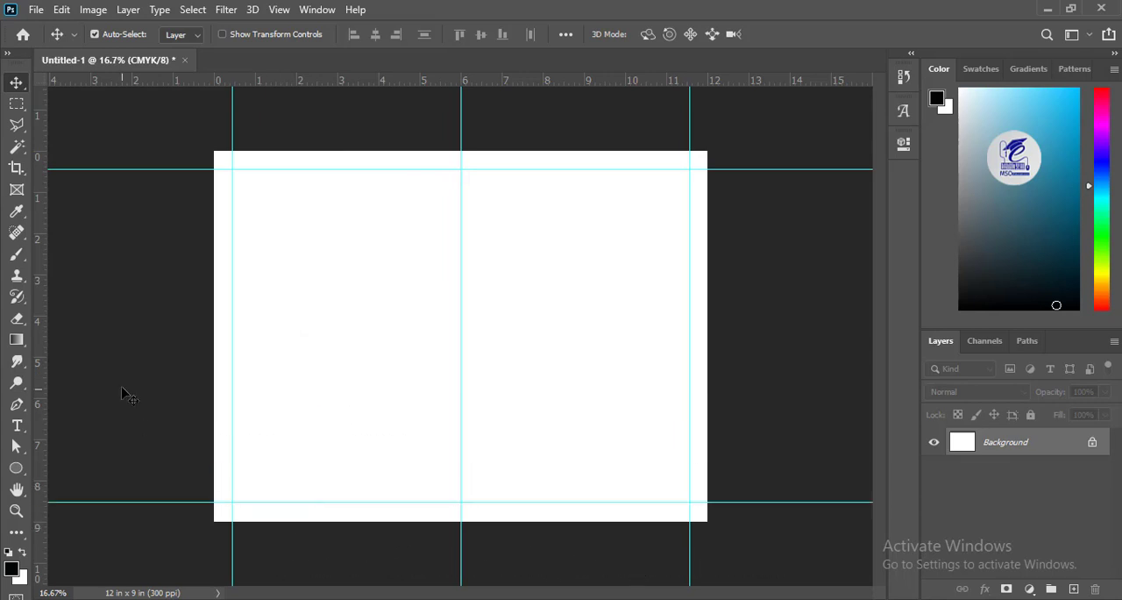
# Step: Draw a closed four-corner Pen shape about 3708 x 1344 px over the page's upper part, with its lower edge sloping down to the right
pyautogui.moveTo(28, 406); pyautogui.dragTo(83, 400)
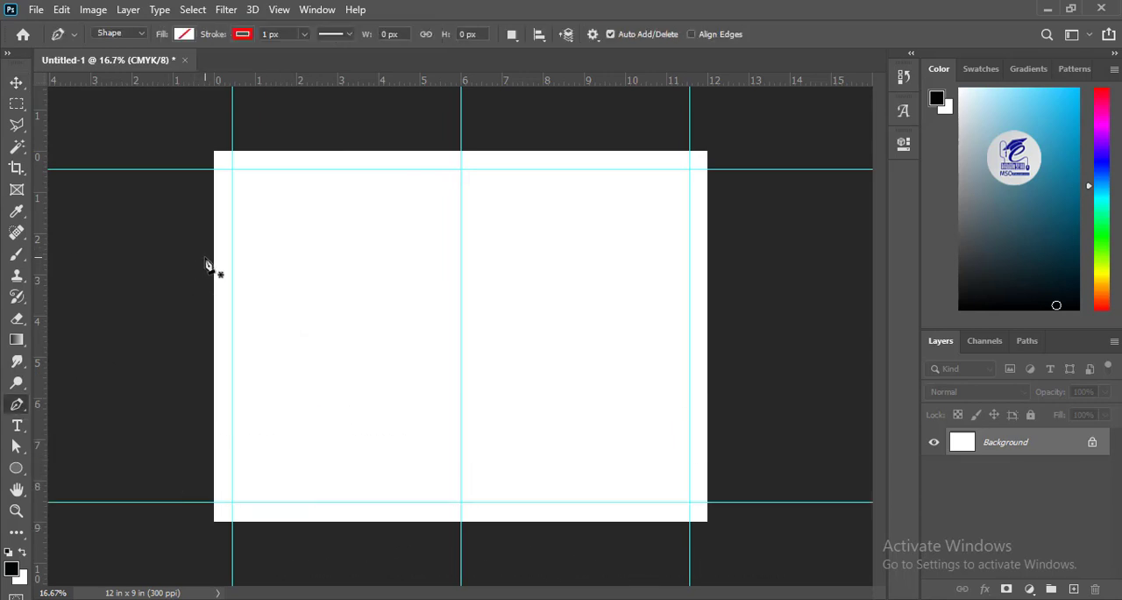
pyautogui.click(208, 259)
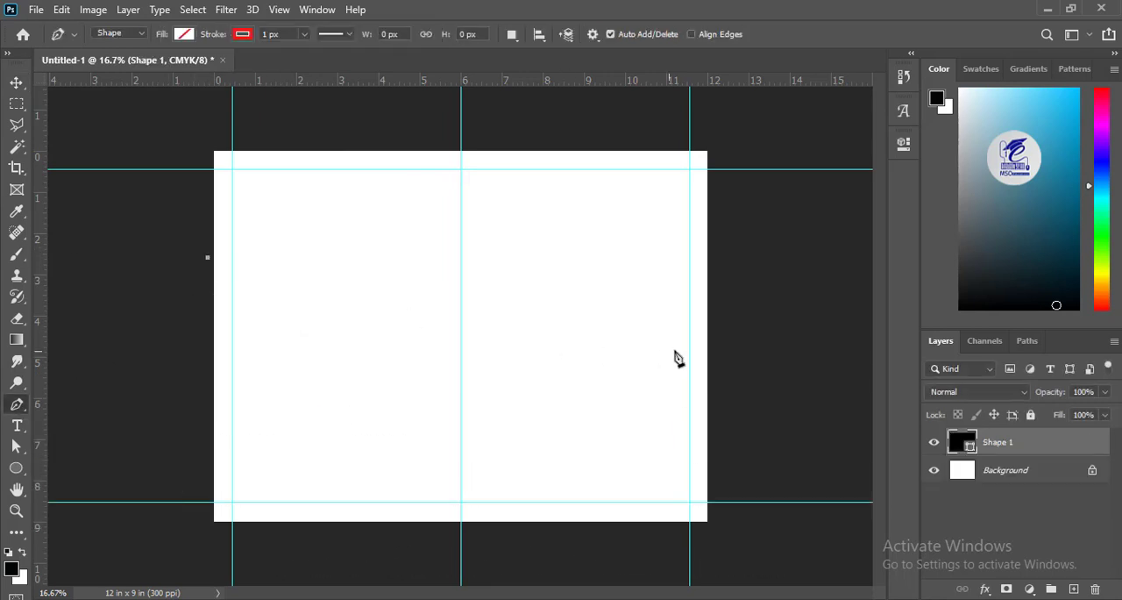
pyautogui.click(717, 320)
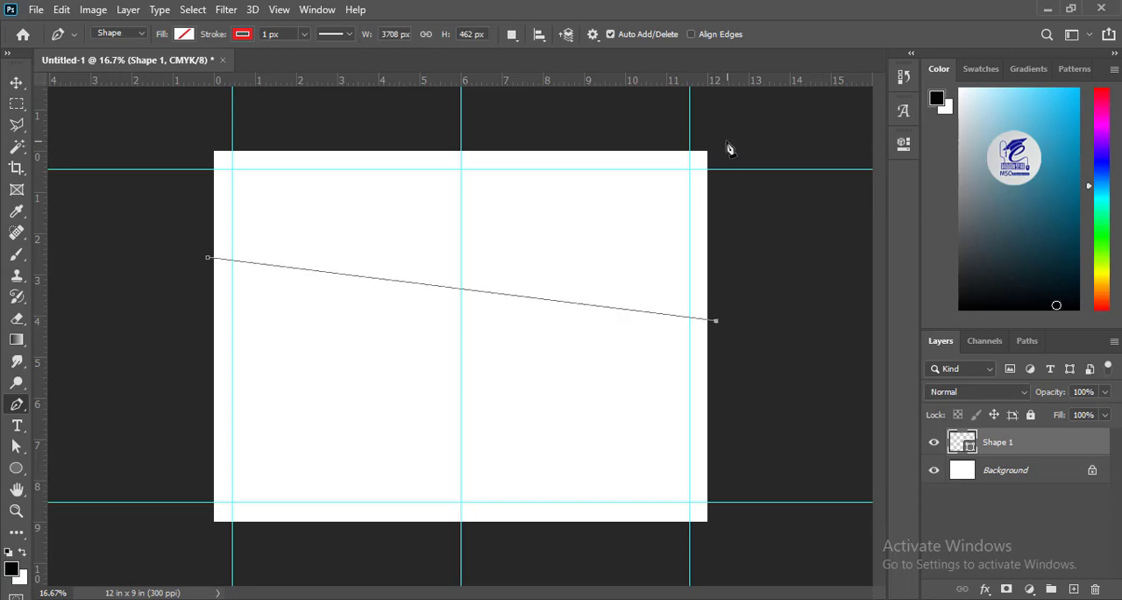
pyautogui.click(716, 136)
pyautogui.click(212, 137)
pyautogui.click(208, 257)
# Step: Add two anchor points to the shape's sloping lower edge and bend it into a wave with a trough and a crest
pyautogui.press('a')
pyautogui.rightClick(287, 270)
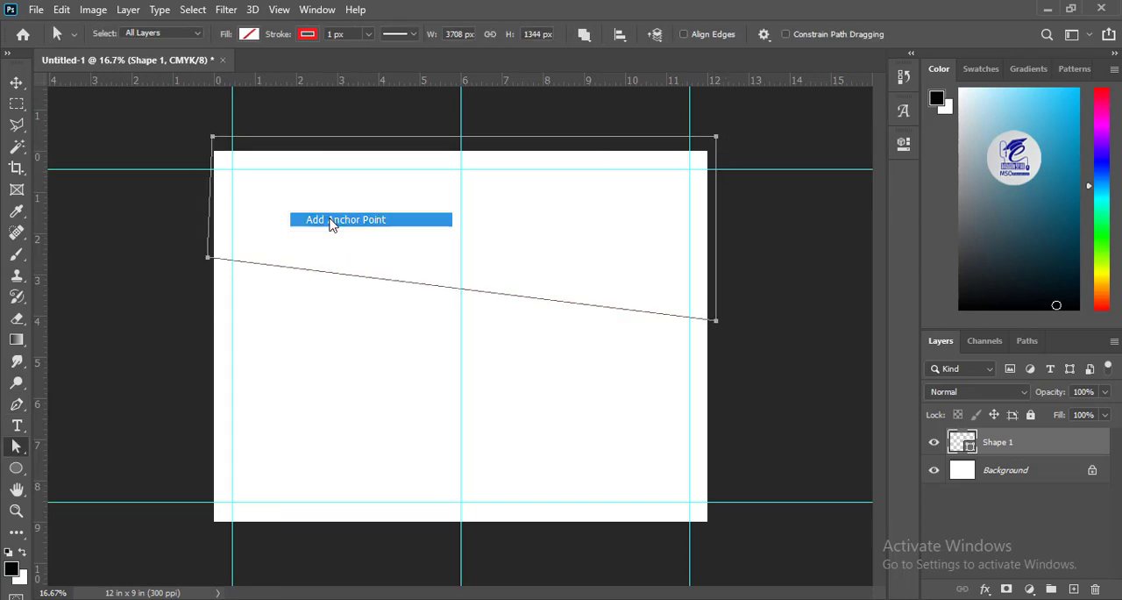
pyautogui.click(331, 224)
pyautogui.moveTo(288, 268); pyautogui.dragTo(298, 320)
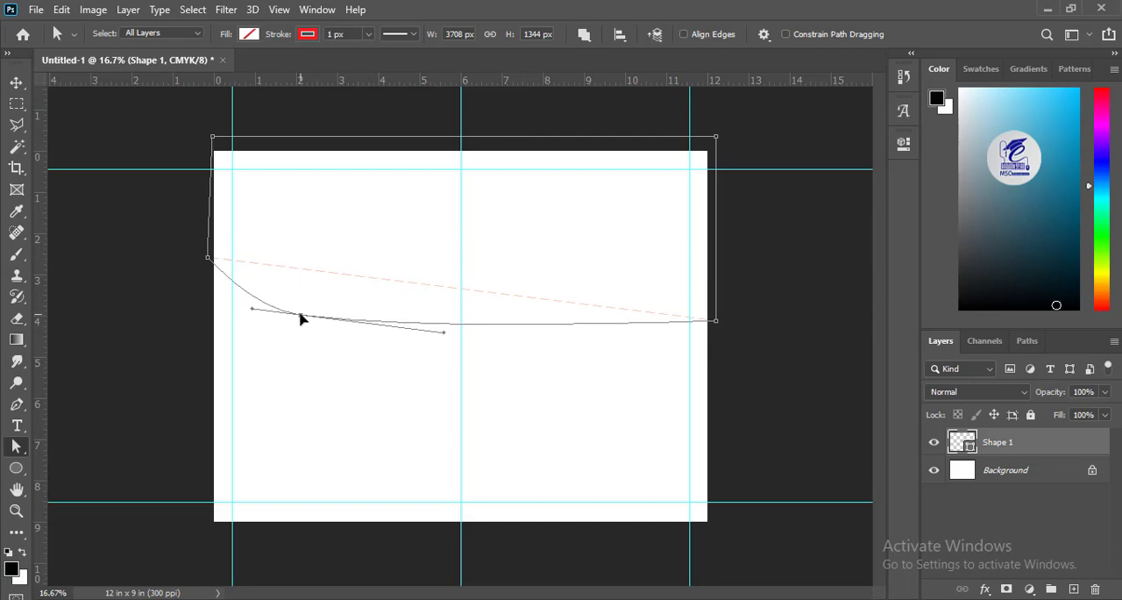
pyautogui.rightClick(514, 326)
pyautogui.click(573, 218)
pyautogui.moveTo(514, 324); pyautogui.dragTo(462, 269)
pyautogui.moveTo(359, 322); pyautogui.dragTo(356, 315)
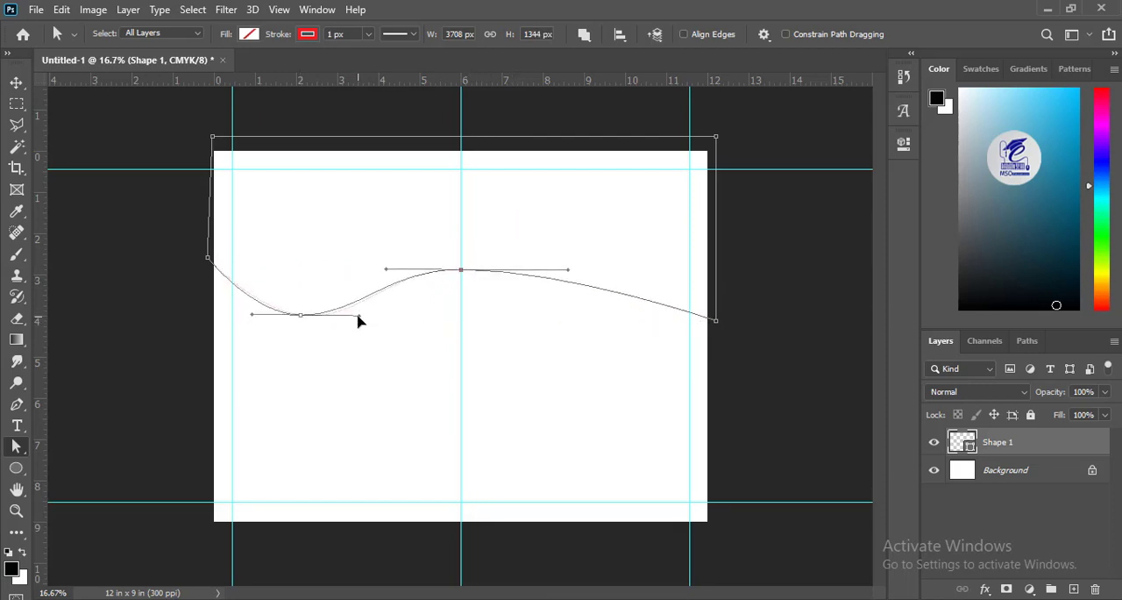
# Step: Lower the wave's right end anchor slightly and raise its left end anchor
pyautogui.moveTo(717, 322); pyautogui.dragTo(718, 331)
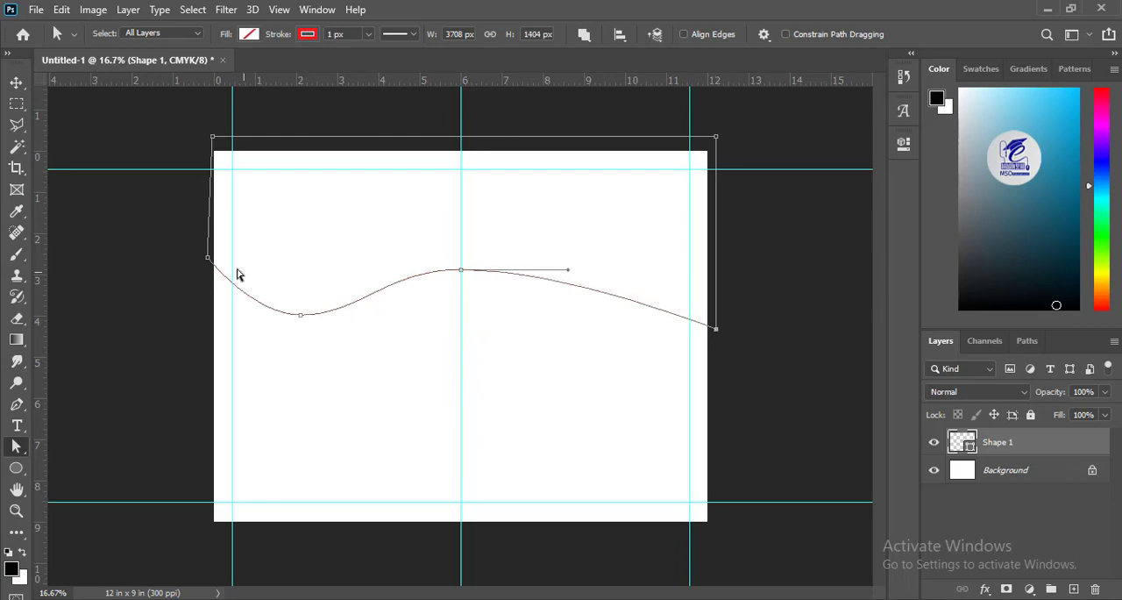
pyautogui.moveTo(211, 262); pyautogui.dragTo(211, 243)
pyautogui.click(461, 270)
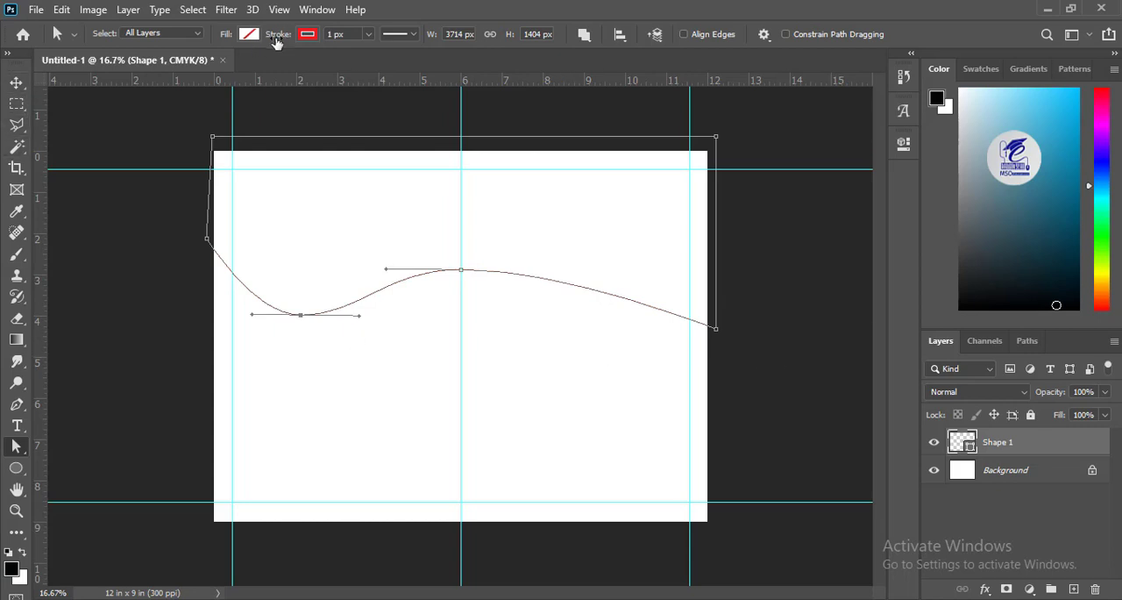
# Step: Fill the wave shape with dark green and remove its red stroke
pyautogui.click(249, 36)
pyautogui.click(352, 68)
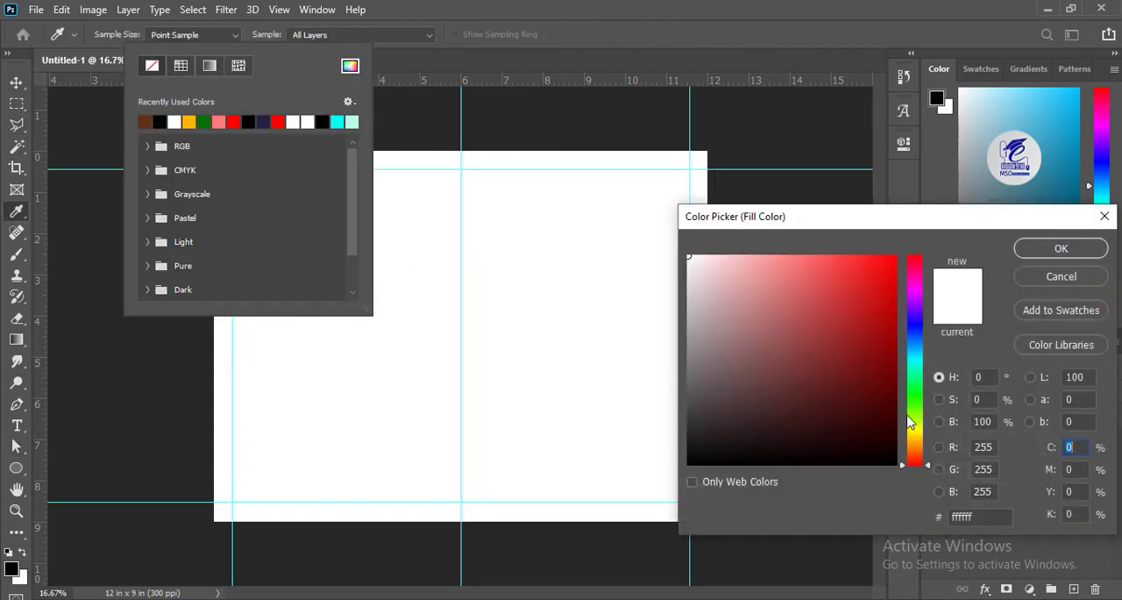
pyautogui.click(912, 404)
pyautogui.moveTo(880, 366)
pyautogui.mouseDown()
pyautogui.moveTo(870, 389)
pyautogui.moveTo(860, 387)
pyautogui.mouseUp()
pyautogui.click(908, 415)
pyautogui.click(1031, 252)
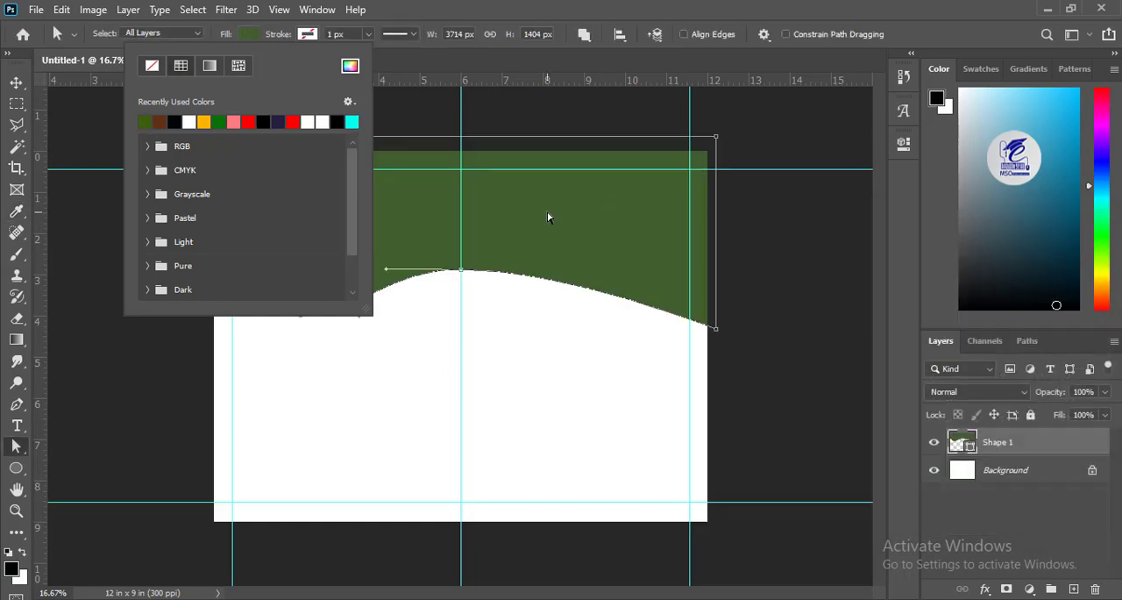
# Step: Change the wave shape's fill to a more olive green
pyautogui.click(256, 35)
pyautogui.click(256, 34)
pyautogui.click(350, 67)
pyautogui.click(795, 356)
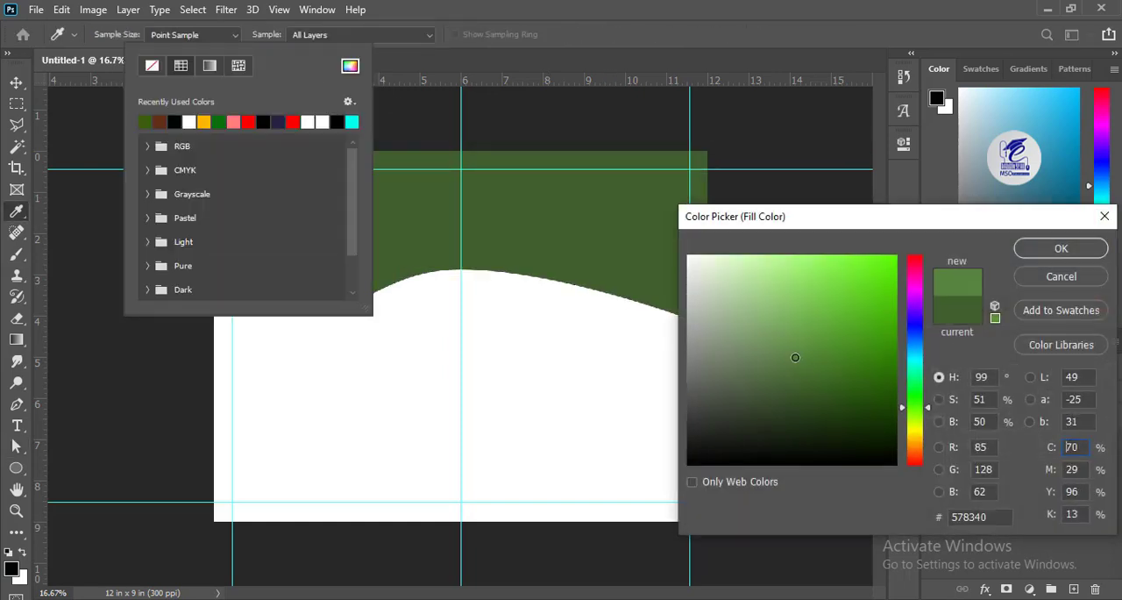
pyautogui.moveTo(927, 410); pyautogui.dragTo(928, 419)
pyautogui.moveTo(865, 364)
pyautogui.mouseDown()
pyautogui.moveTo(867, 381)
pyautogui.moveTo(834, 370)
pyautogui.moveTo(839, 381)
pyautogui.mouseUp()
pyautogui.click(1038, 248)
pyautogui.click(16, 83)
pyautogui.click(80, 244)
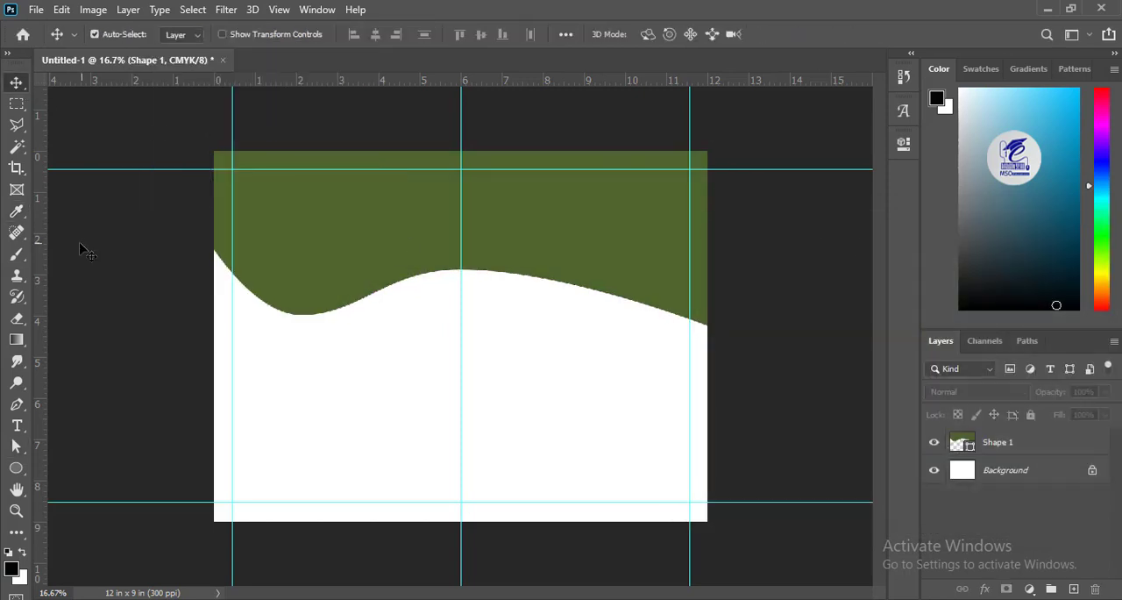
# Step: Draw a flat closed Pen shape about 1704 x 168 px along the page's lower-left corner
pyautogui.click(15, 406)
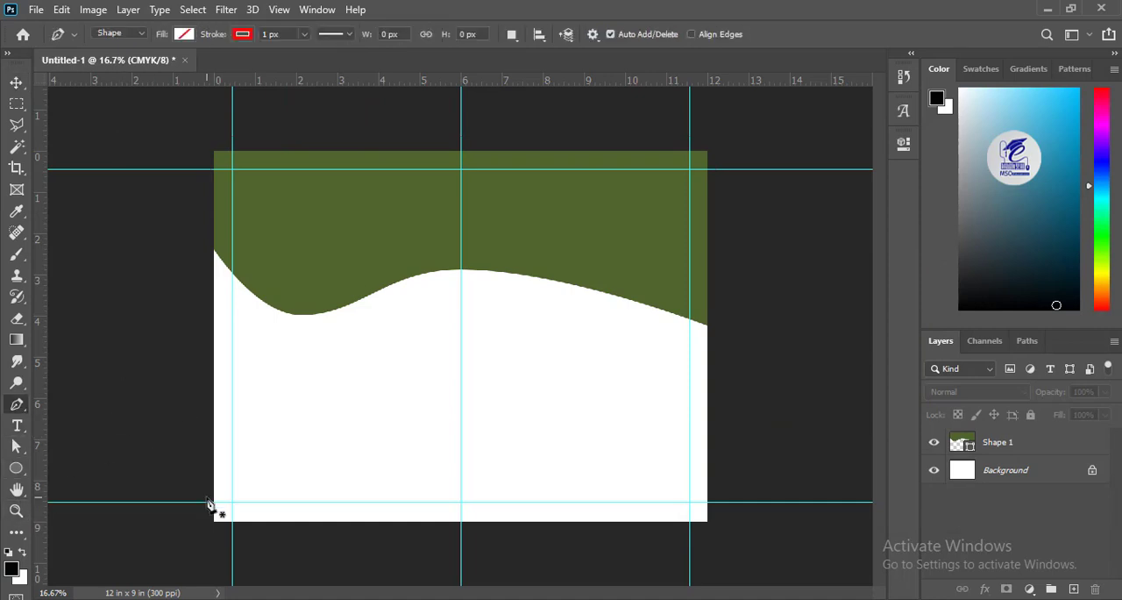
pyautogui.click(207, 502)
pyautogui.click(437, 524)
pyautogui.click(203, 525)
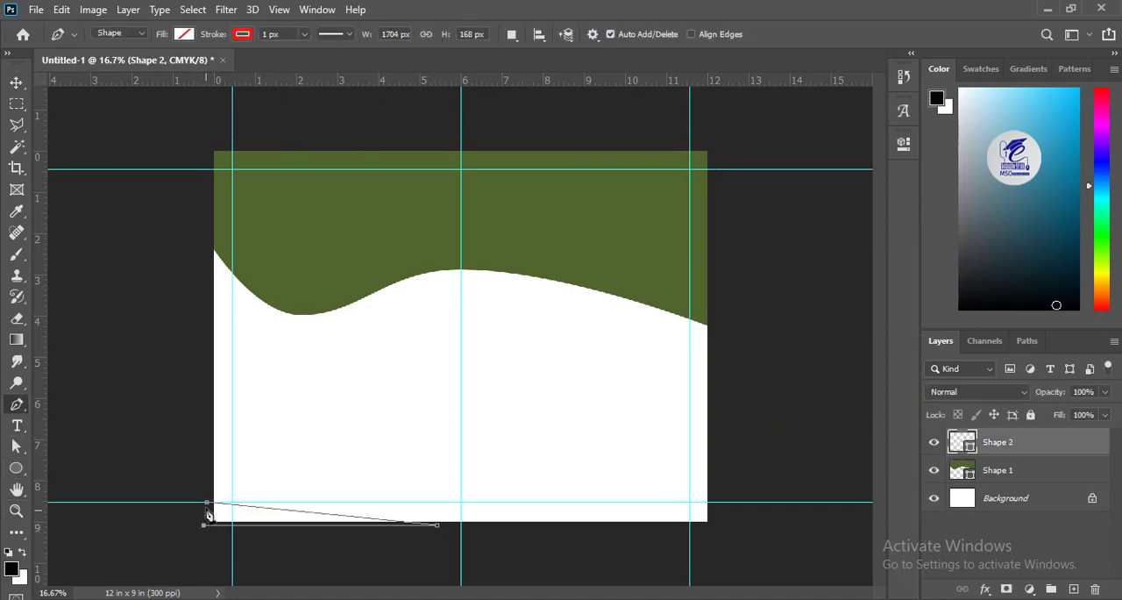
# Step: Add an anchor point on the corner shape's sloping edge and pull it up into a hill about 353 px high
pyautogui.press('a')
pyautogui.rightClick(271, 510)
pyautogui.click(281, 128)
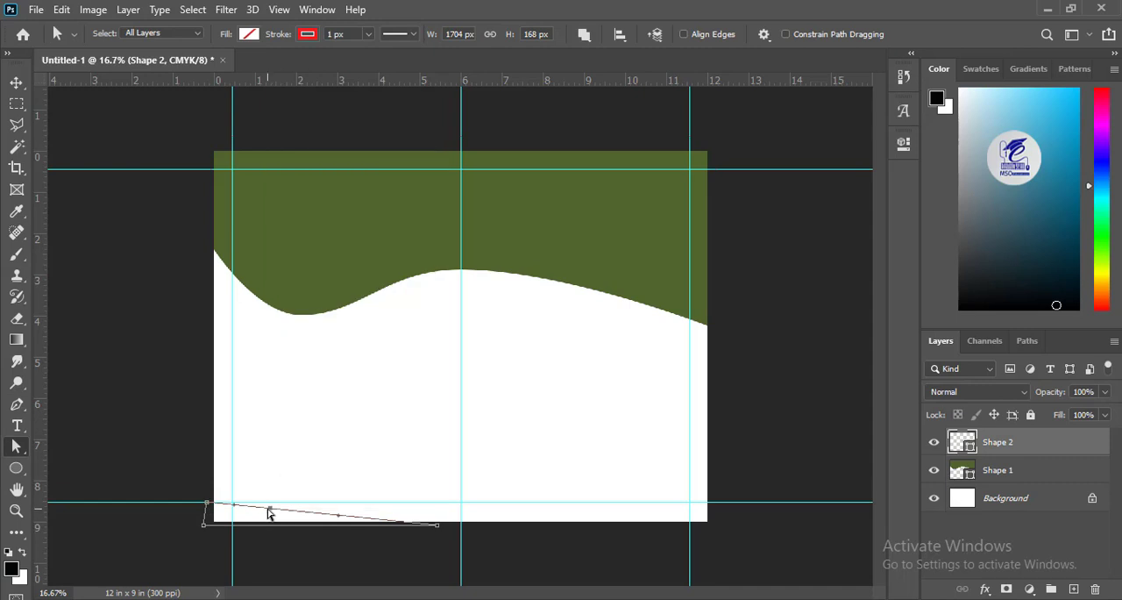
pyautogui.moveTo(271, 511); pyautogui.dragTo(345, 476)
pyautogui.click(207, 496)
# Step: Remove the corner shape's red stroke and fill it with golden yellow
pyautogui.click(308, 35)
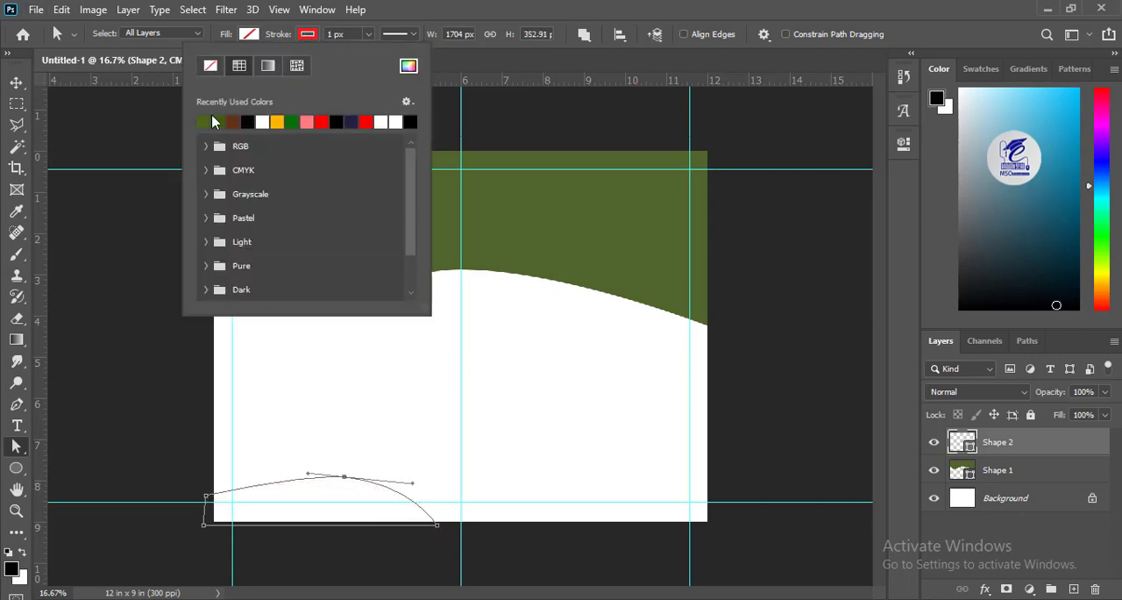
pyautogui.click(210, 66)
pyautogui.click(249, 34)
pyautogui.click(350, 66)
pyautogui.click(915, 437)
pyautogui.click(866, 321)
pyautogui.click(847, 268)
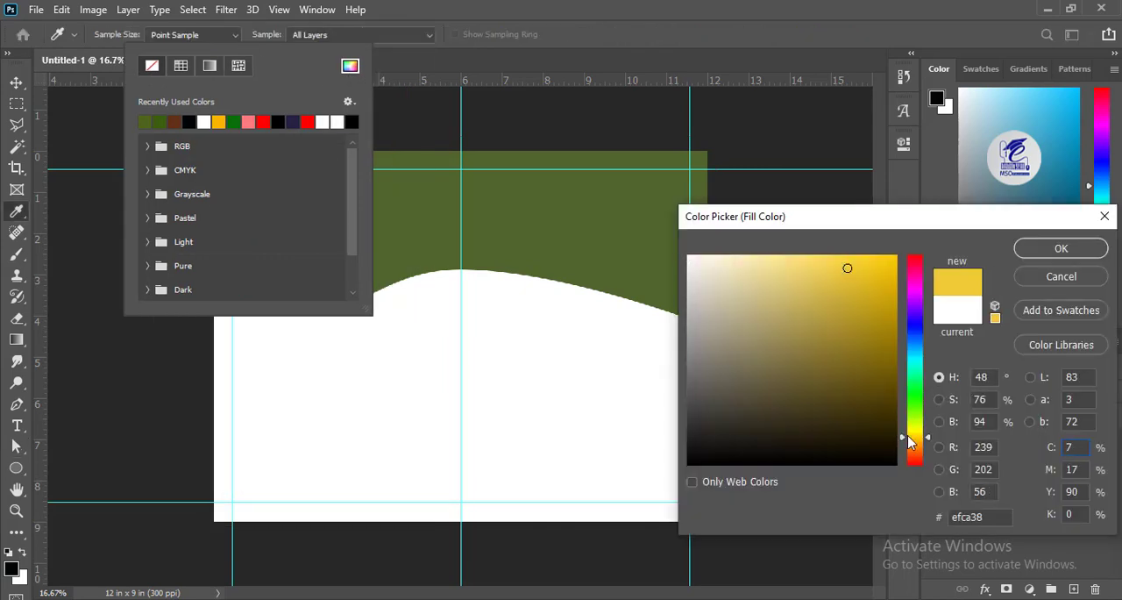
pyautogui.moveTo(908, 437); pyautogui.dragTo(898, 435)
pyautogui.click(845, 271)
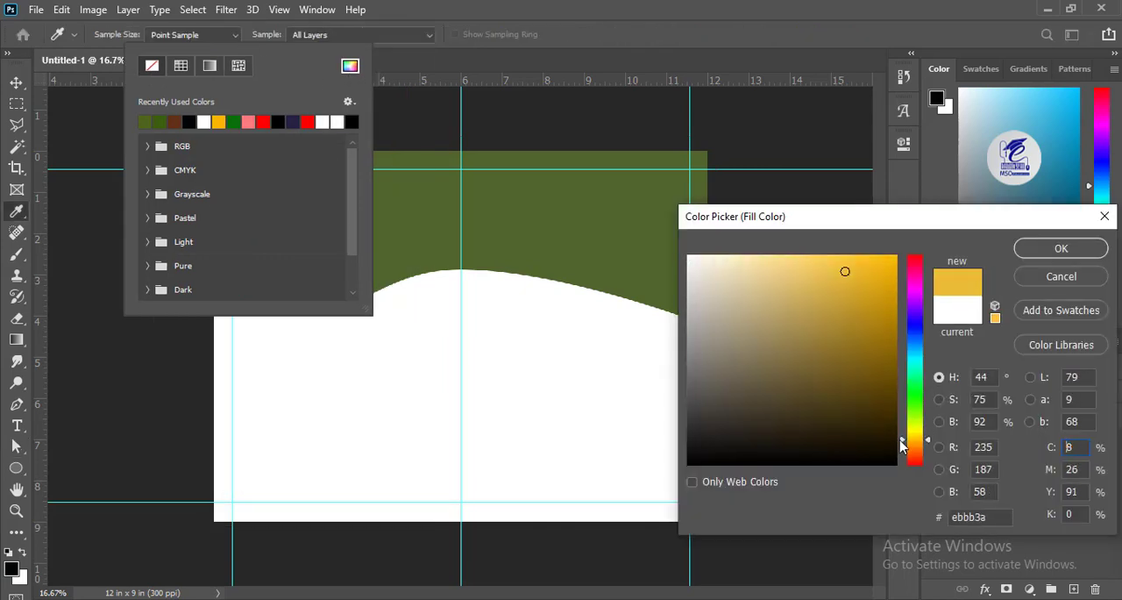
pyautogui.click(1037, 251)
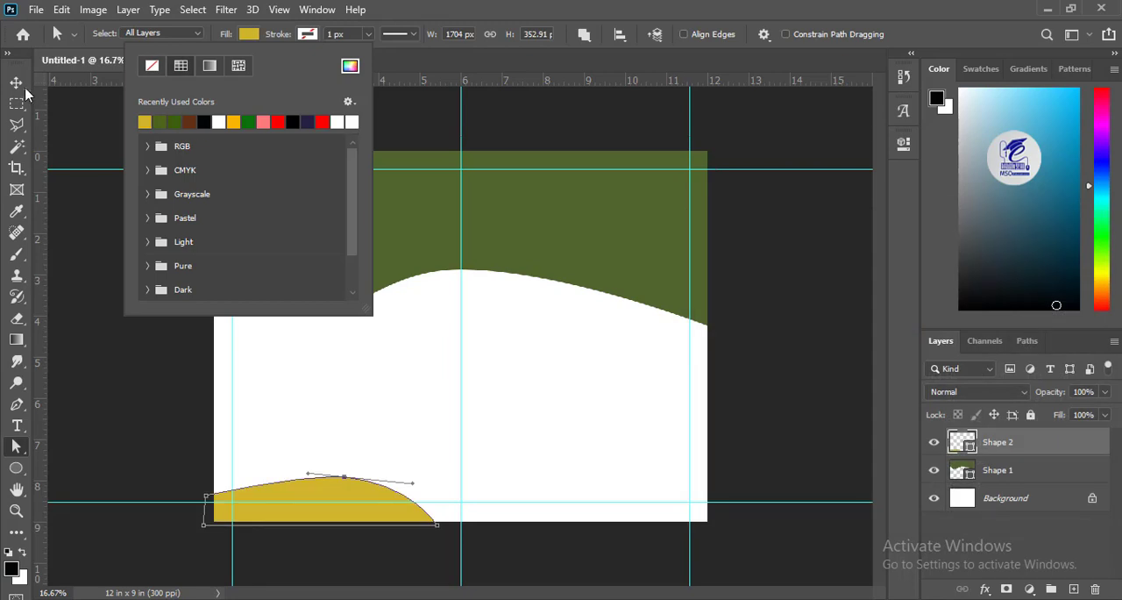
pyautogui.press('v')
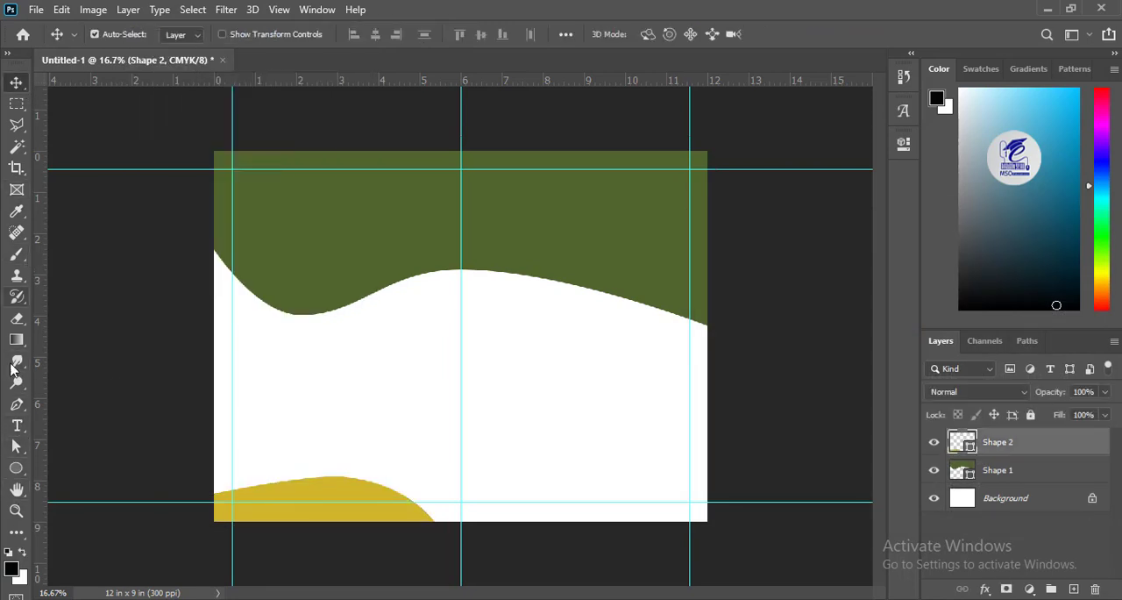
# Step: Reshape the yellow hill by lowering its anchors slightly, to a height of about 329 px
pyautogui.click(15, 445)
pyautogui.click(355, 485)
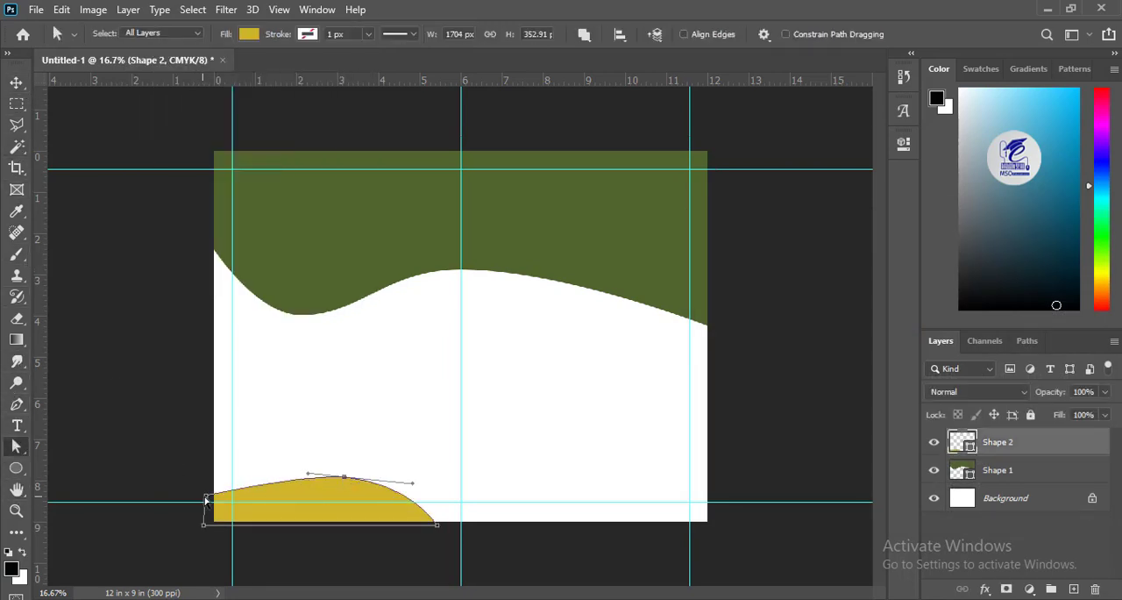
pyautogui.moveTo(206, 500); pyautogui.dragTo(204, 512)
pyautogui.click(118, 318)
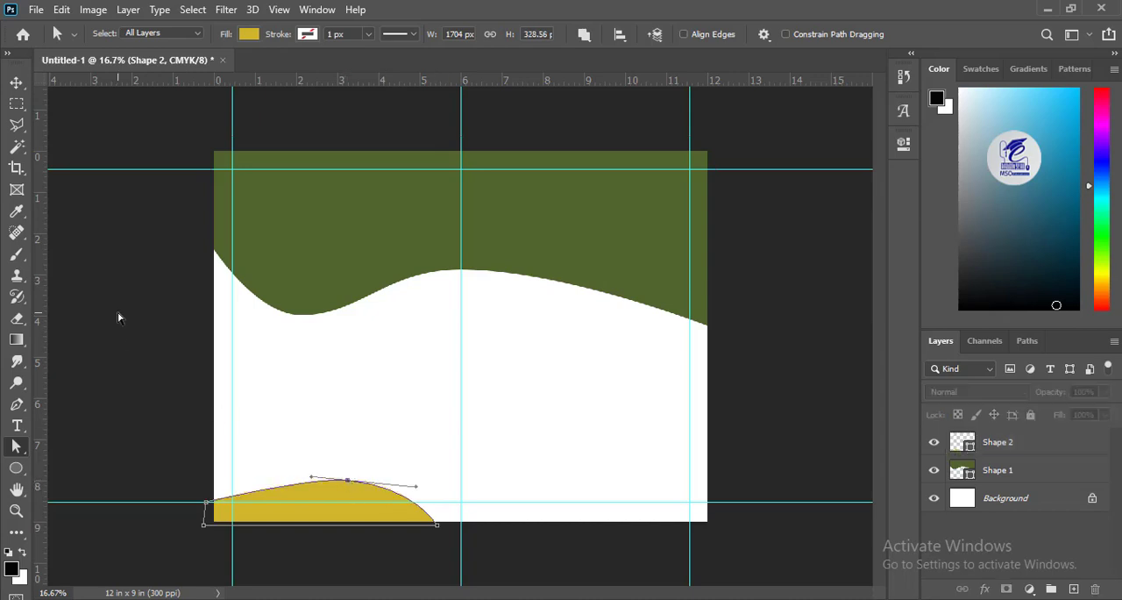
pyautogui.press('v')
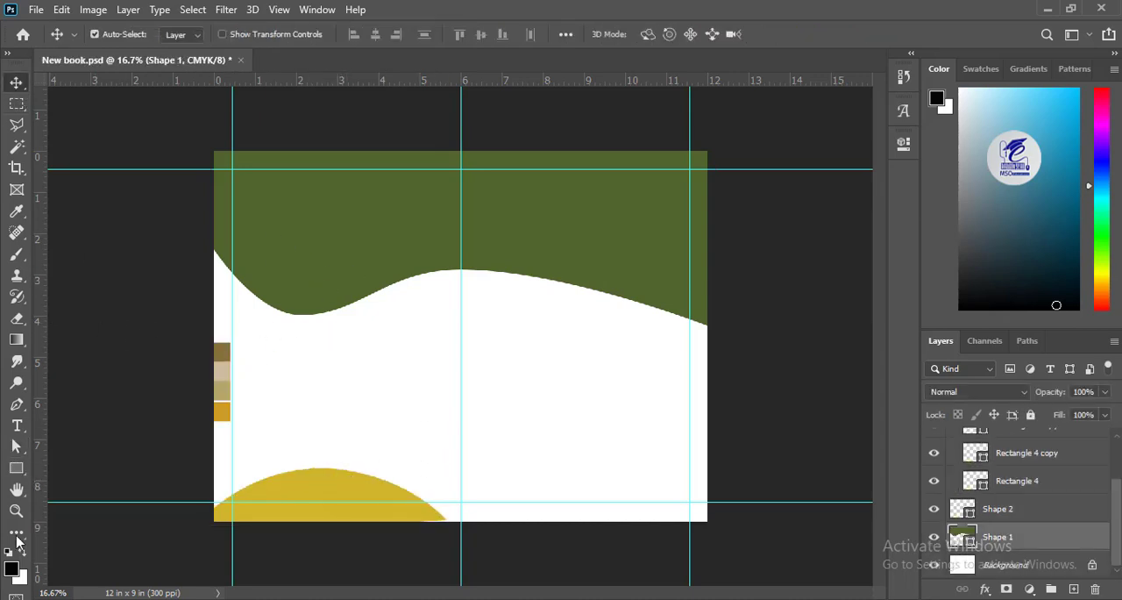
# Step: Pull the trough anchor of the green wave shape slightly downward
pyautogui.press('a')
pyautogui.click(310, 298)
pyautogui.keyDown('ctrl'); pyautogui.click(301, 321); pyautogui.keyUp('ctrl')
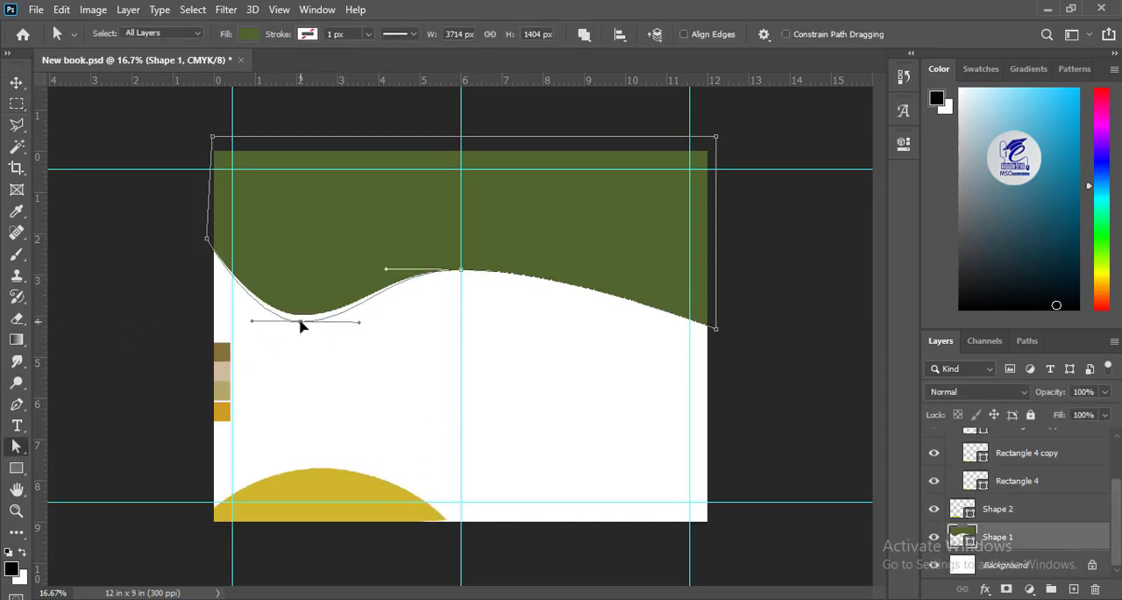
# Step: Fill the wave shape with the brown sampled from the first color swatch at the page's left edge
pyautogui.click(249, 33)
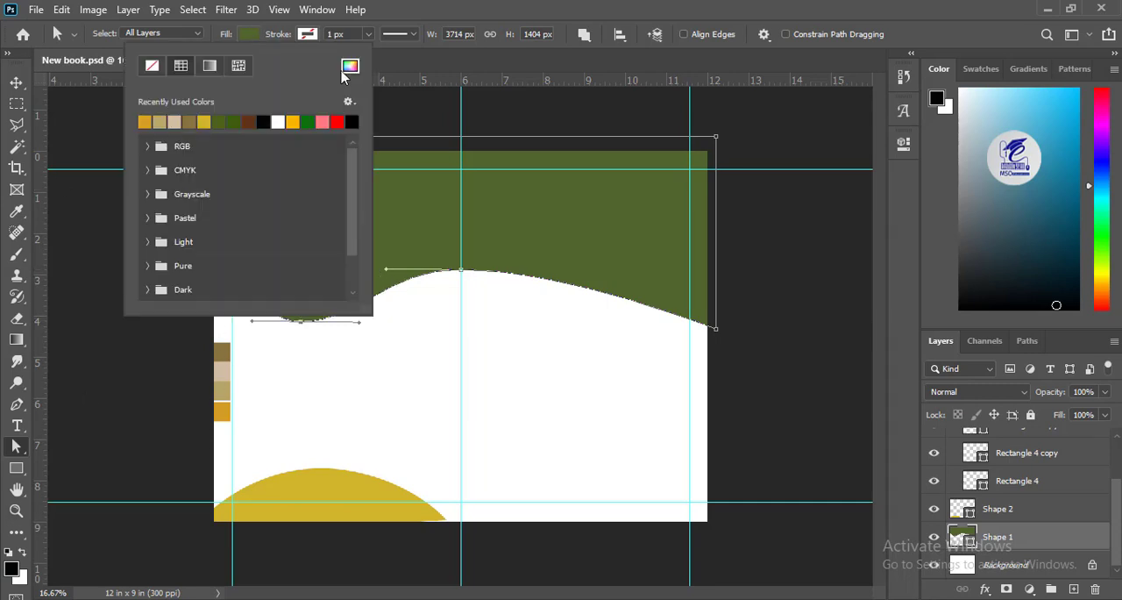
pyautogui.click(350, 66)
pyautogui.click(221, 351)
pyautogui.press('Return')
pyautogui.click(16, 81)
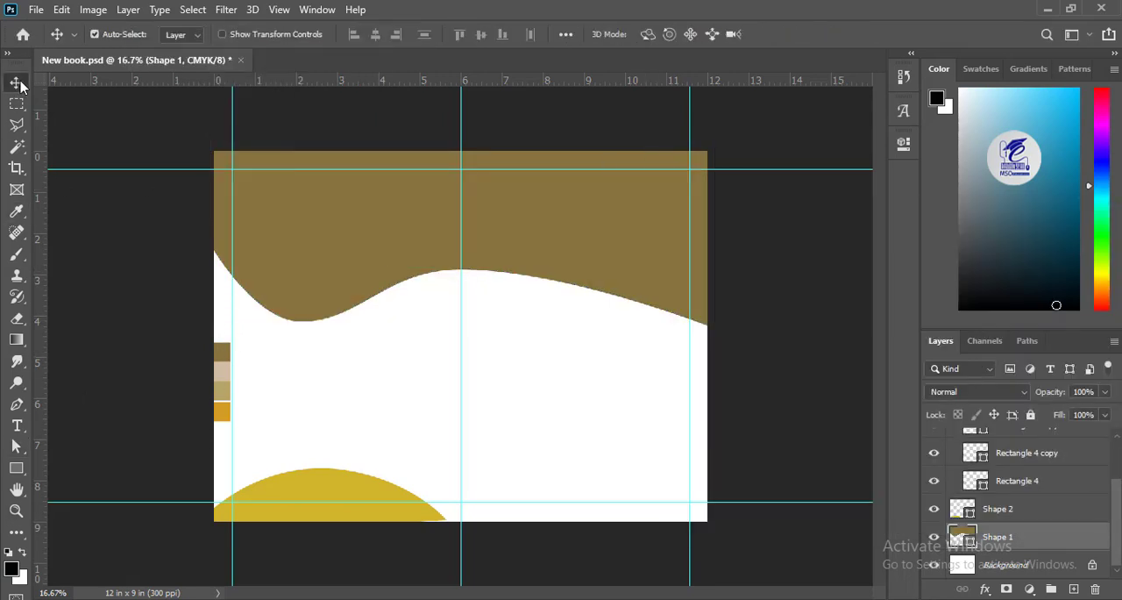
# Step: Add a new layer directly above the Background and fill it with pale beige, picked from the second page swatch
pyautogui.click(1069, 565)
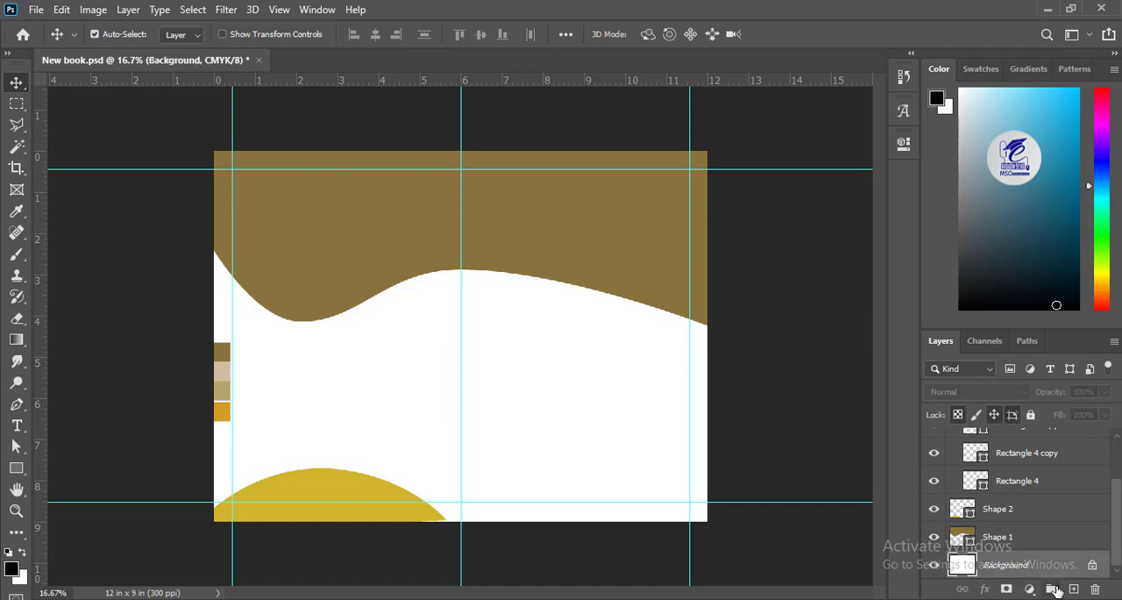
pyautogui.click(1074, 588)
pyautogui.click(10, 568)
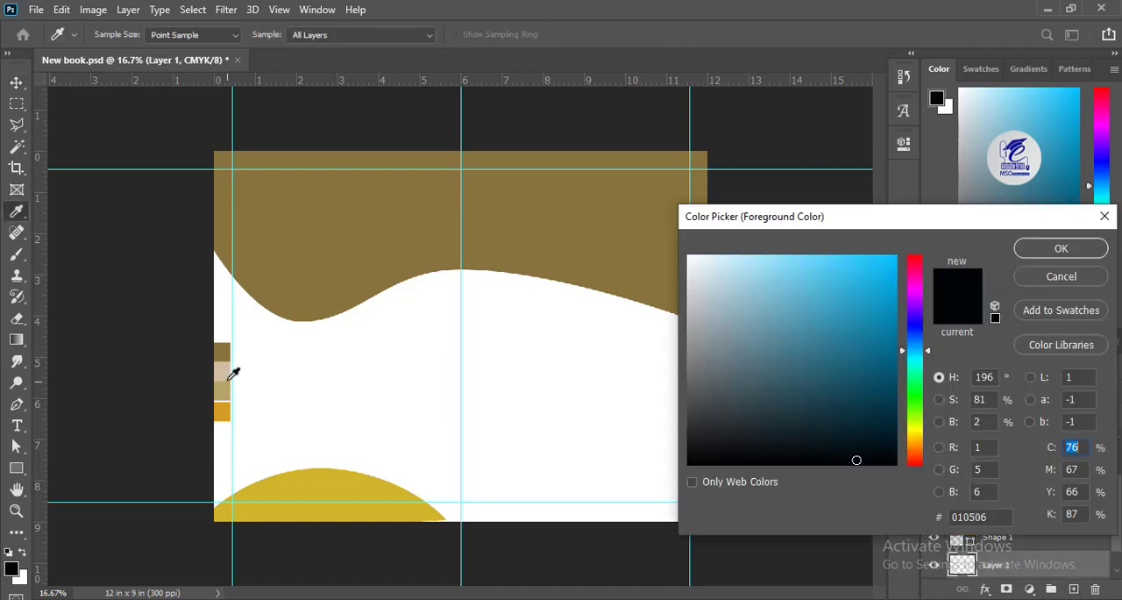
pyautogui.click(222, 373)
pyautogui.click(1036, 250)
pyautogui.press('v')
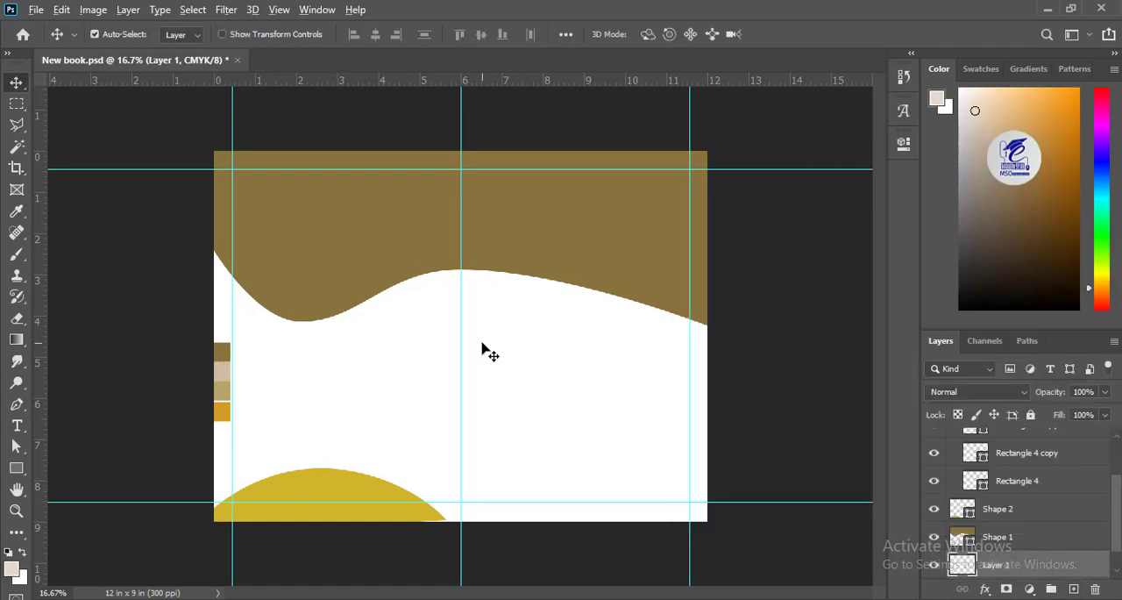
pyautogui.hotkey('alt', 'BackSpace')
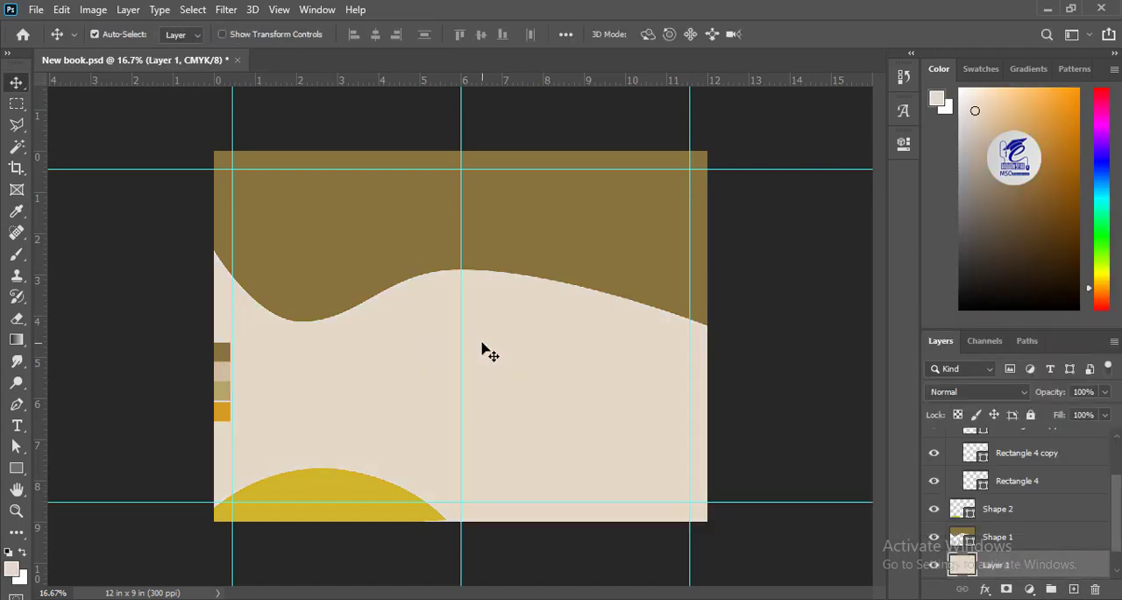
# Step: Duplicate the brown wave shape and place the copy's layer directly beneath the original
pyautogui.click(350, 263)
pyautogui.scroll(1, 388, 271)
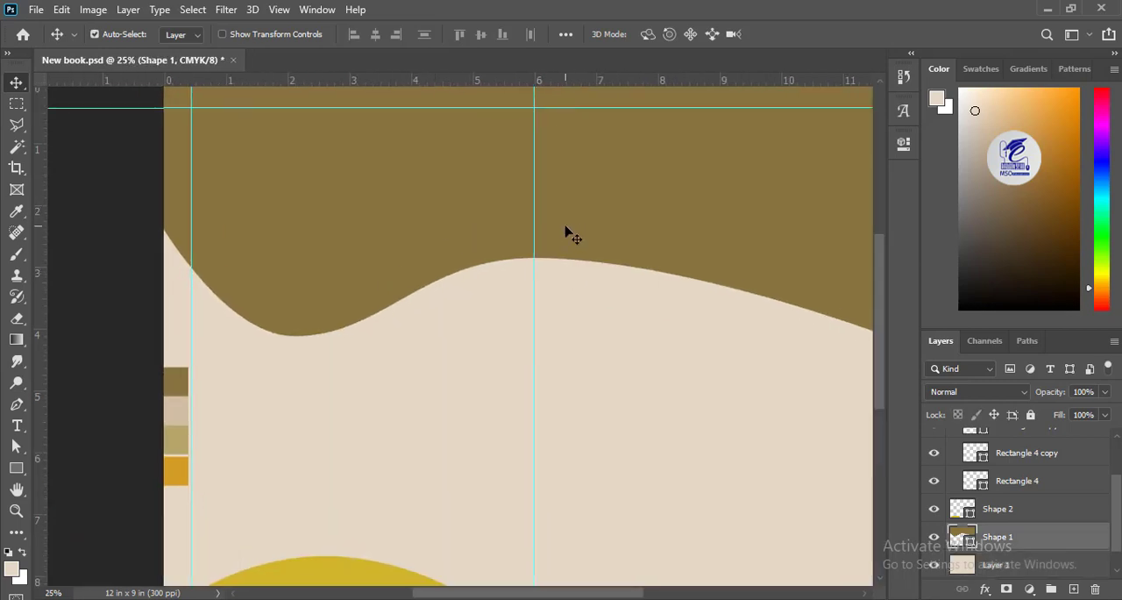
pyautogui.moveTo(761, 258); pyautogui.dragTo(647, 250)
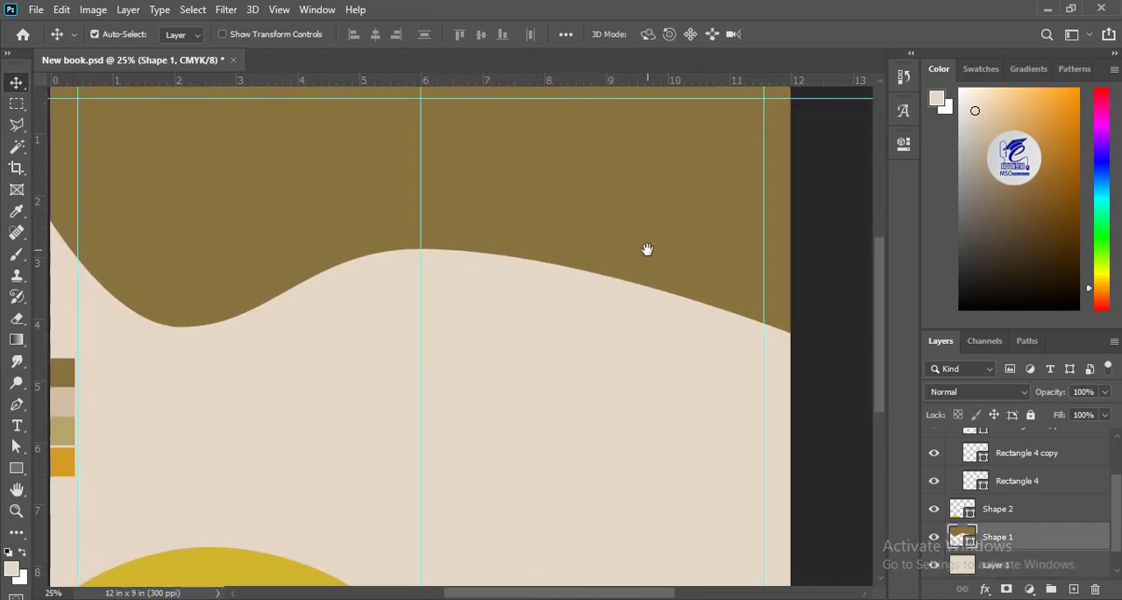
pyautogui.hotkey('ctrl', 'j')
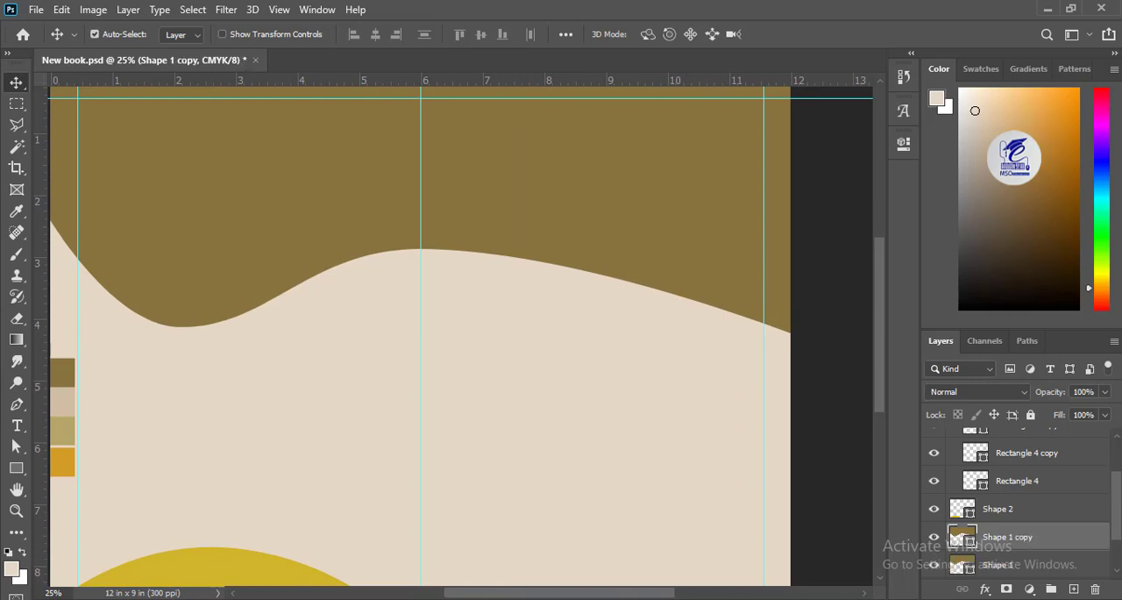
pyautogui.scroll(-2, 1026, 535)
pyautogui.hotkey('ctrl', '[')
# Step: Fill the lower copy of the brown wave shape with white
pyautogui.click(16, 468)
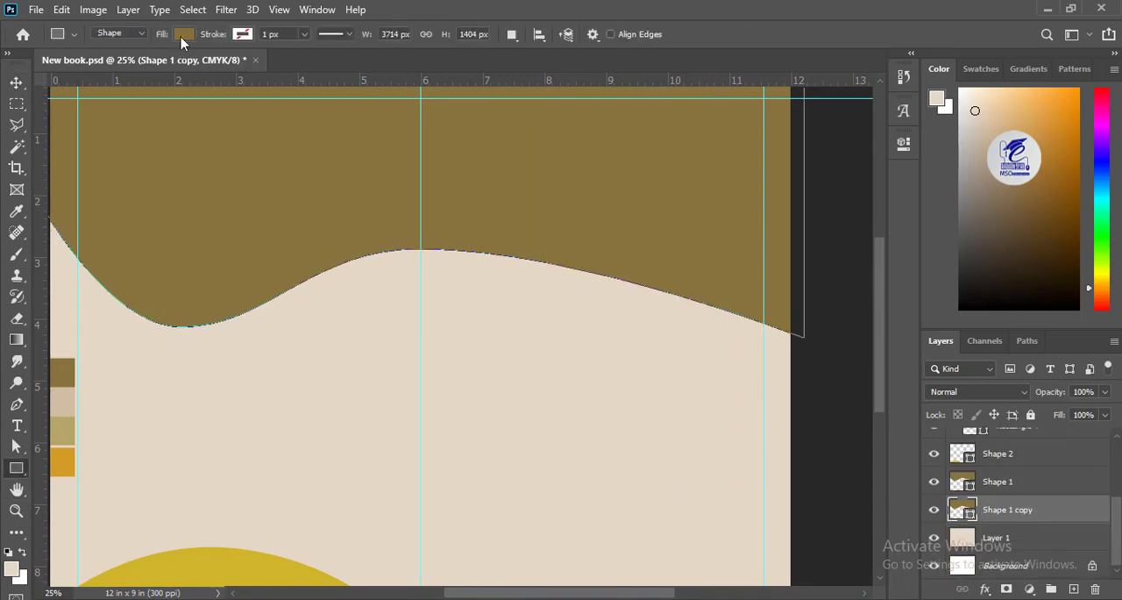
pyautogui.click(183, 33)
pyautogui.click(235, 119)
# Step: Pull the white wave copy's right-end and crest anchors slightly downward to form a band under the brown wave
pyautogui.click(17, 447)
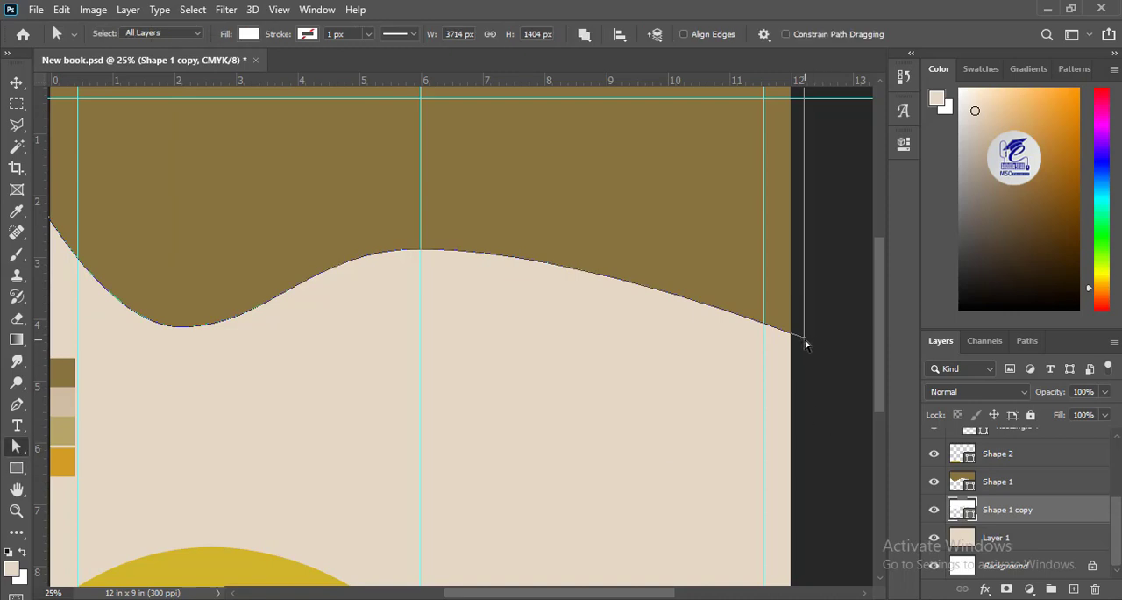
pyautogui.moveTo(804, 334); pyautogui.dragTo(806, 348)
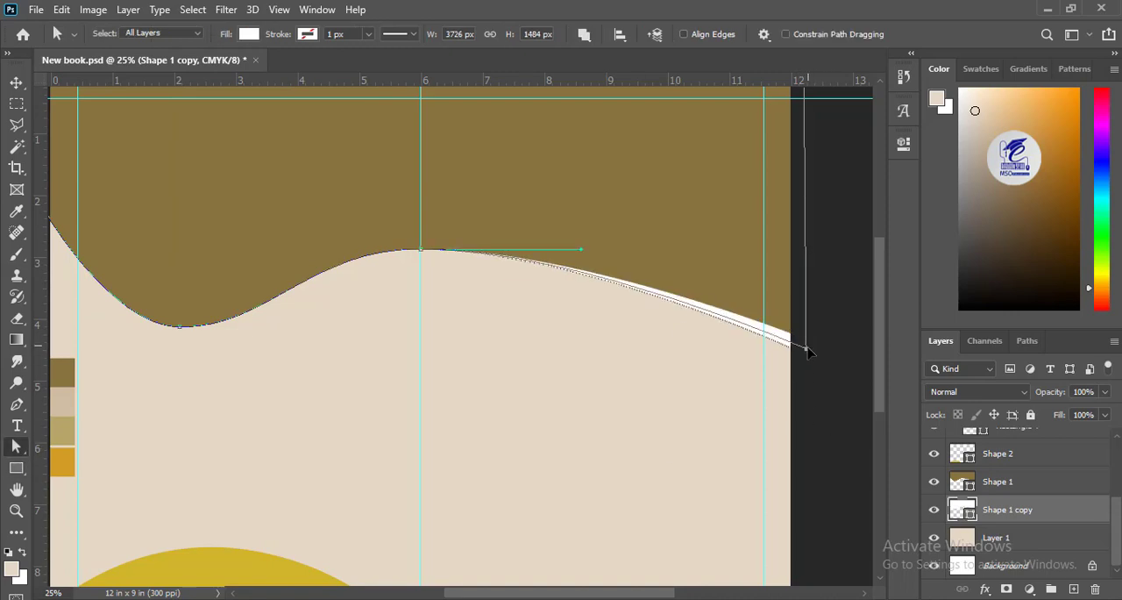
pyautogui.moveTo(421, 251); pyautogui.dragTo(423, 256)
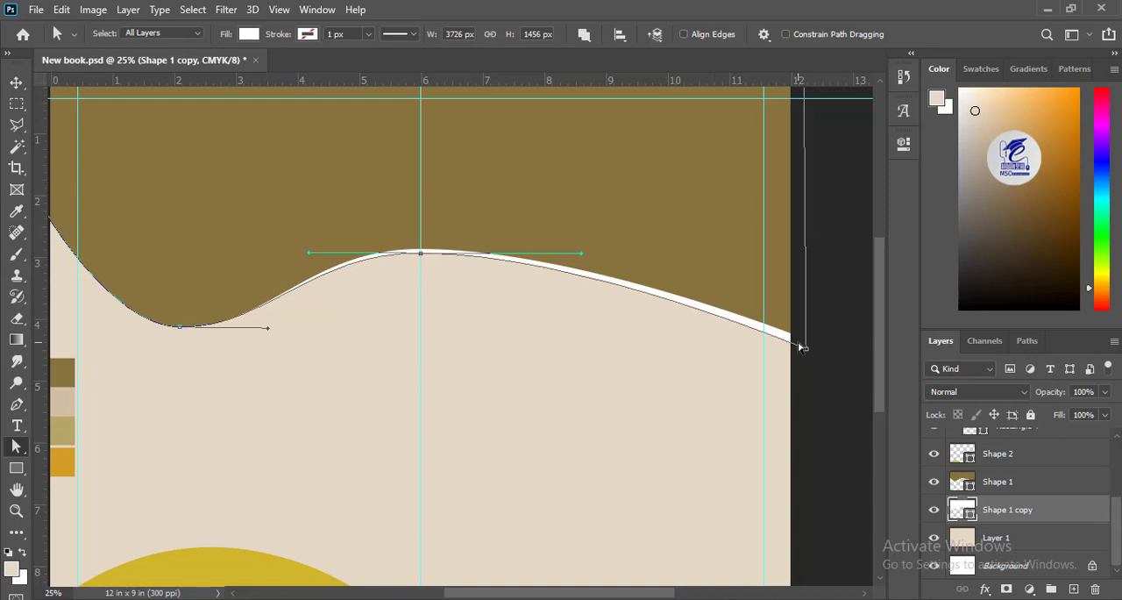
pyautogui.moveTo(806, 348); pyautogui.dragTo(805, 352)
pyautogui.press('Return')
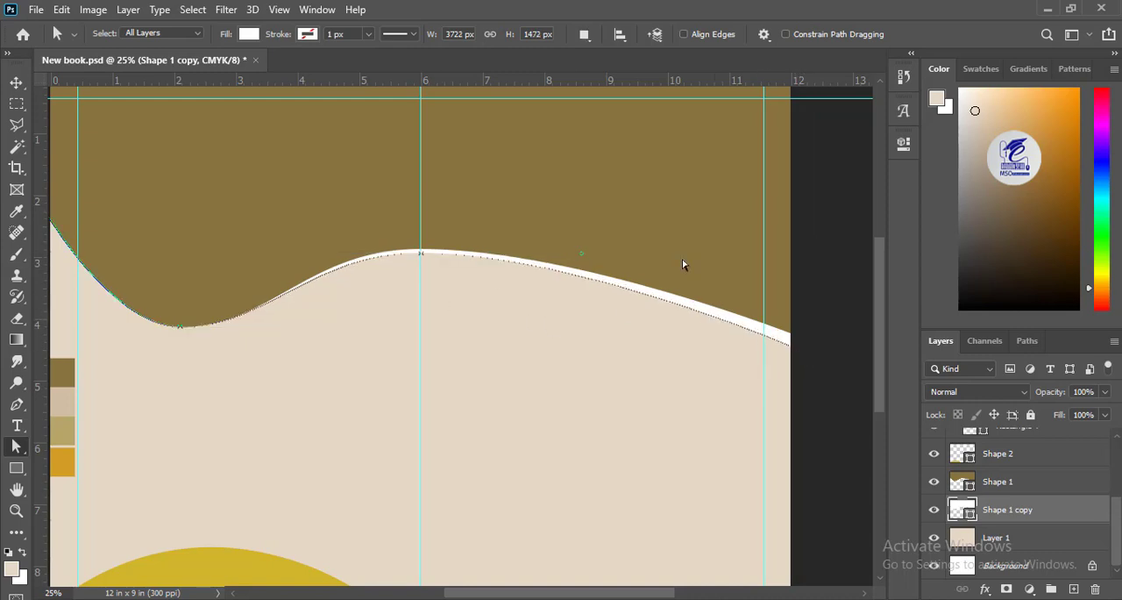
# Step: Duplicate the white wave shape directly beneath itself and fill the copy with orange sampled from the fourth page swatch
pyautogui.hotkey('ctrl', 'j')
pyautogui.moveTo(996, 521); pyautogui.dragTo(1005, 546)
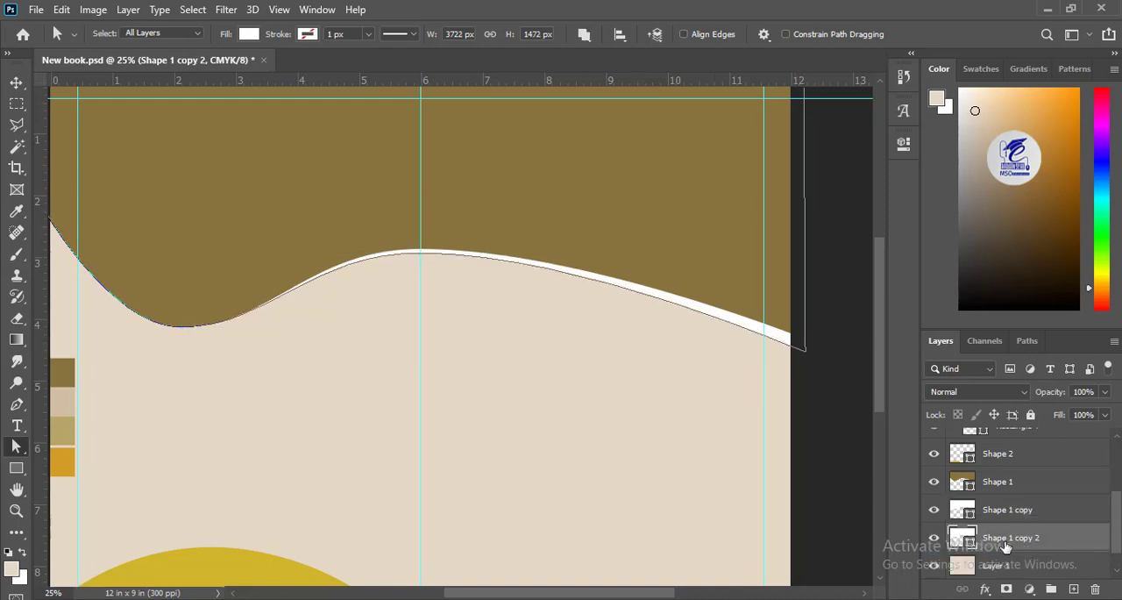
pyautogui.click(19, 471)
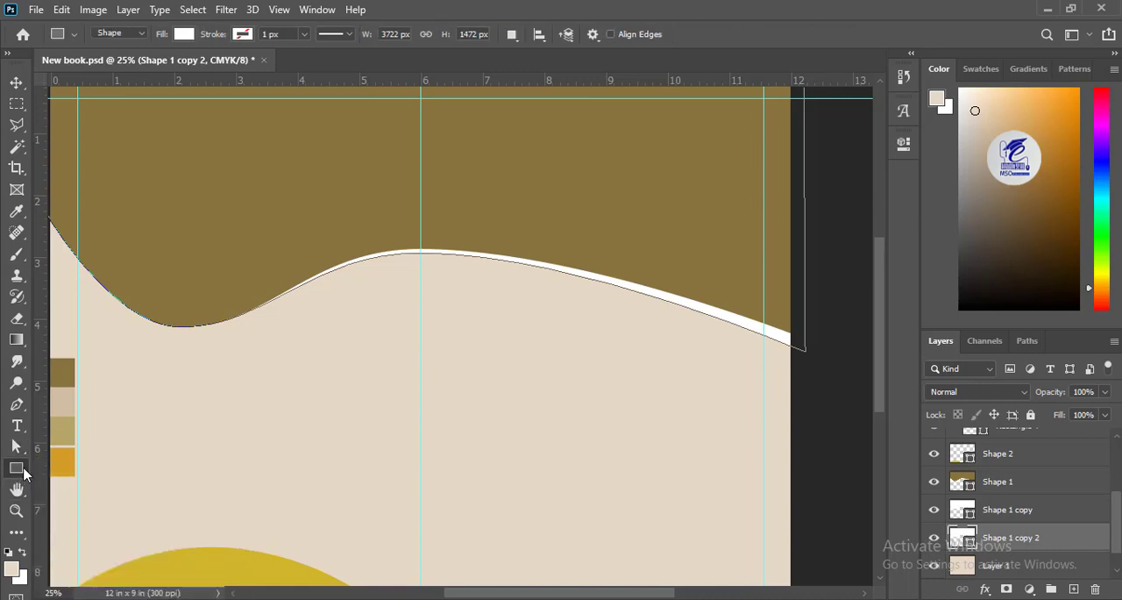
pyautogui.click(188, 36)
pyautogui.click(286, 68)
pyautogui.click(67, 454)
pyautogui.click(1035, 255)
# Step: Pull the orange wave's right-end anchor well downward and its crest anchor slightly downward
pyautogui.click(17, 448)
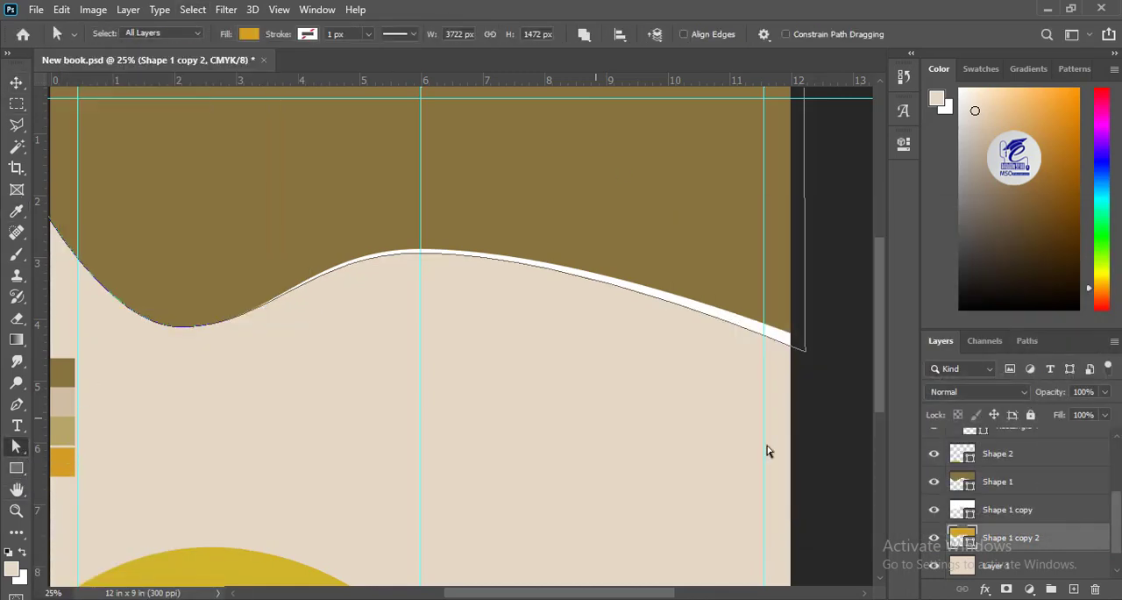
pyautogui.moveTo(804, 350); pyautogui.dragTo(803, 405)
pyautogui.click(419, 269)
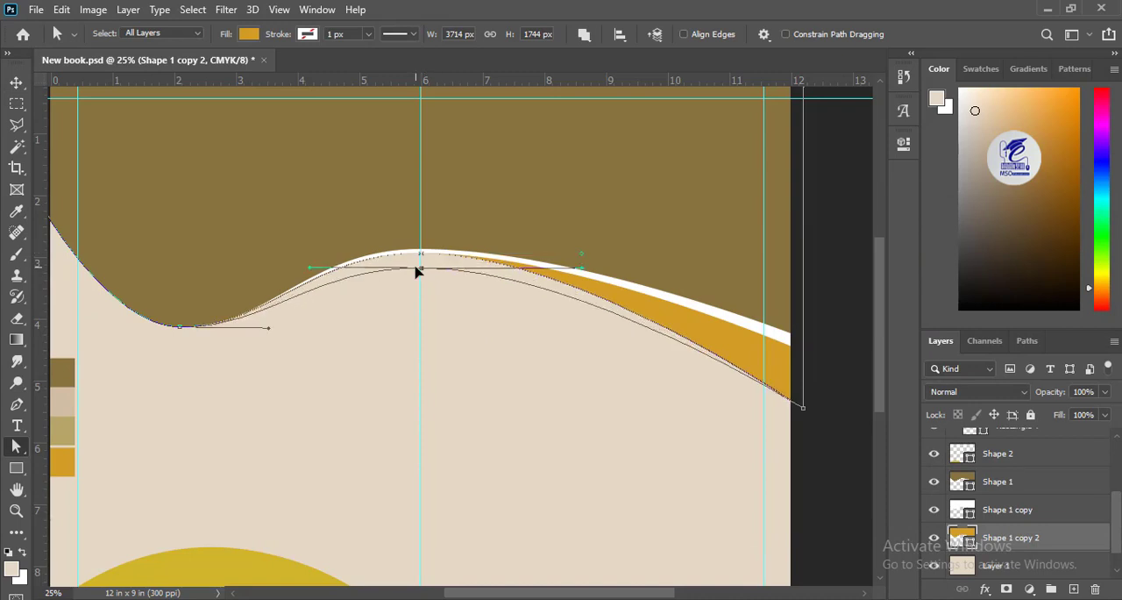
pyautogui.moveTo(416, 267); pyautogui.dragTo(421, 267)
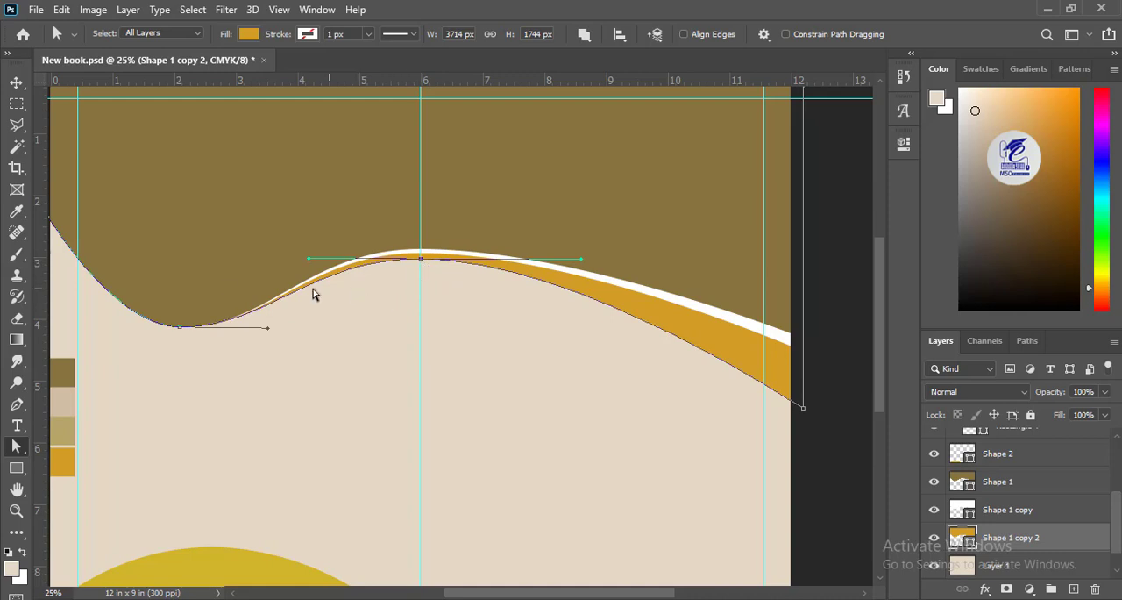
# Step: Pull the orange wave's left-end and trough anchors downward to extend the band along the page's left half
pyautogui.moveTo(143, 246); pyautogui.dragTo(294, 245)
pyautogui.moveTo(191, 199); pyautogui.dragTo(187, 232)
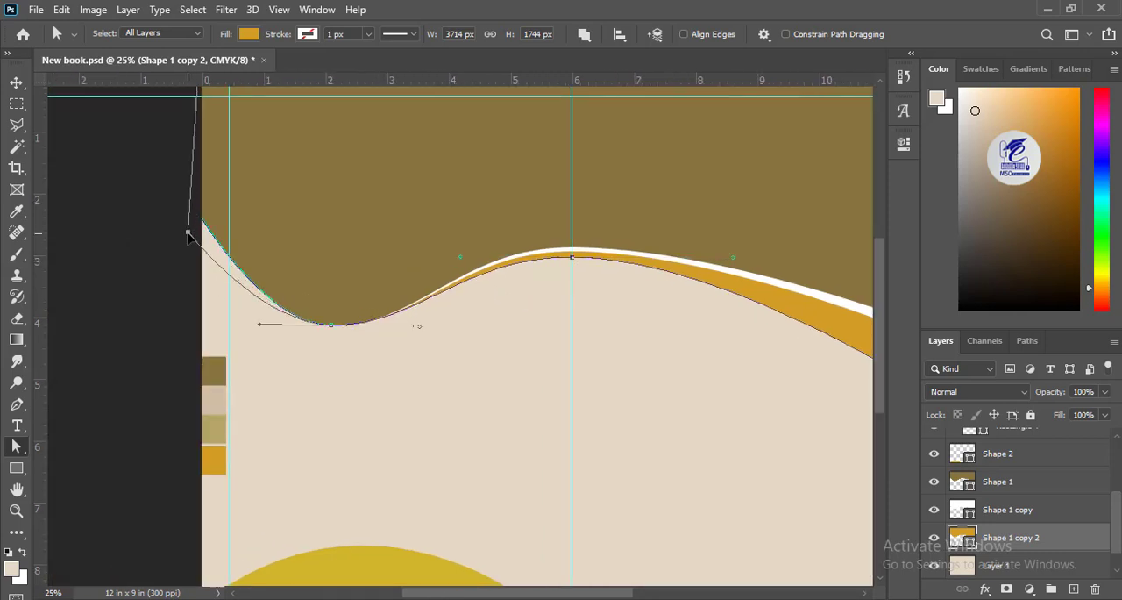
pyautogui.moveTo(332, 325); pyautogui.dragTo(333, 334)
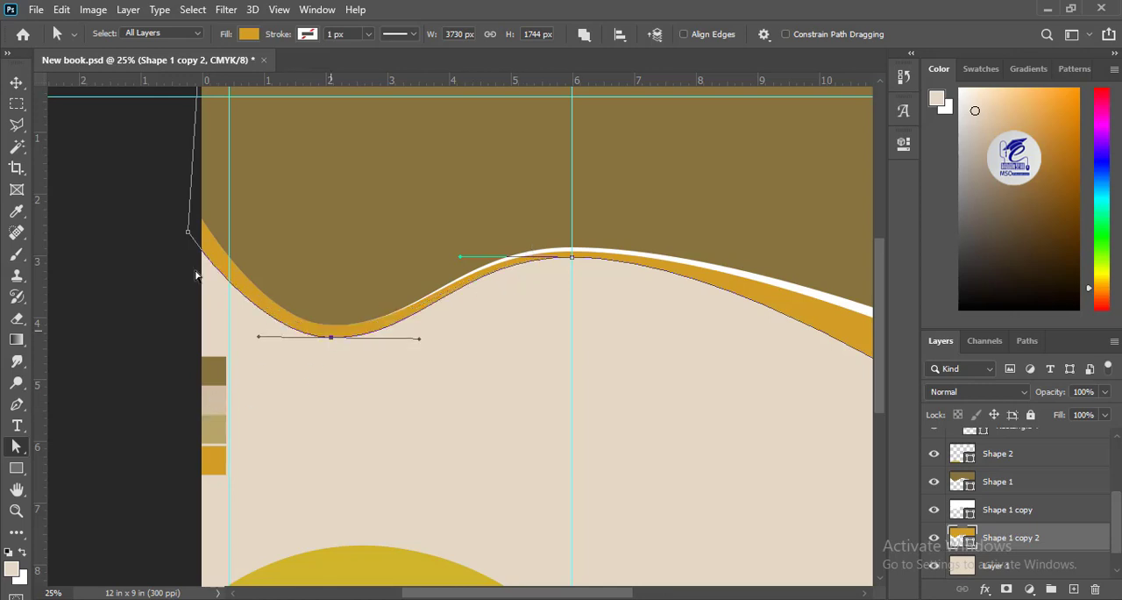
# Step: Thin the white band by raising the white wave's crest and right-end anchors slightly
pyautogui.moveTo(701, 440); pyautogui.dragTo(415, 396)
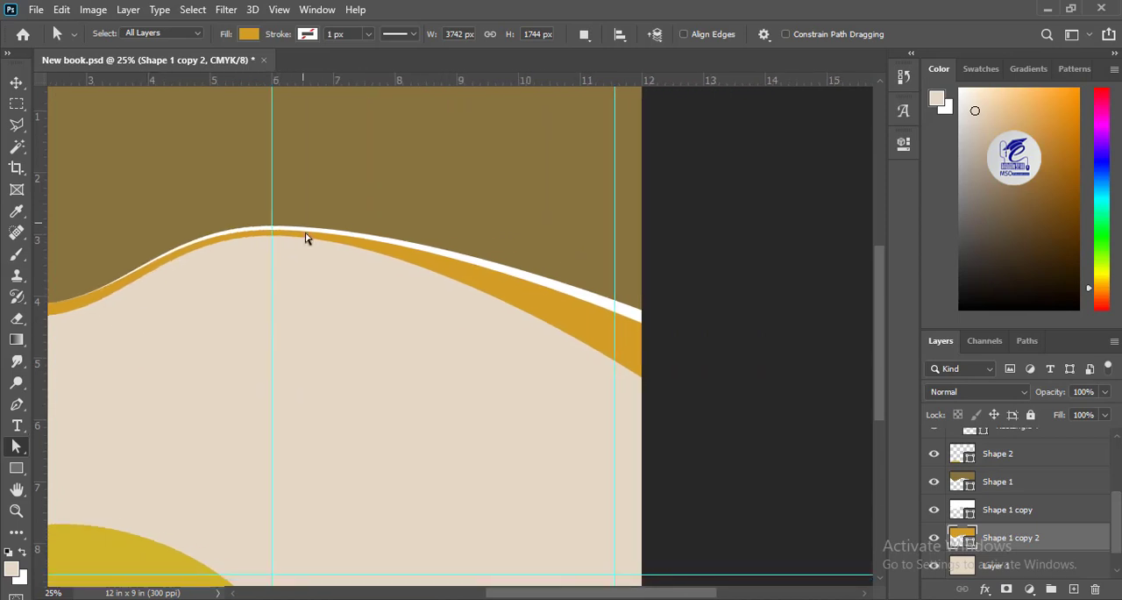
pyautogui.click(307, 233)
pyautogui.click(656, 315)
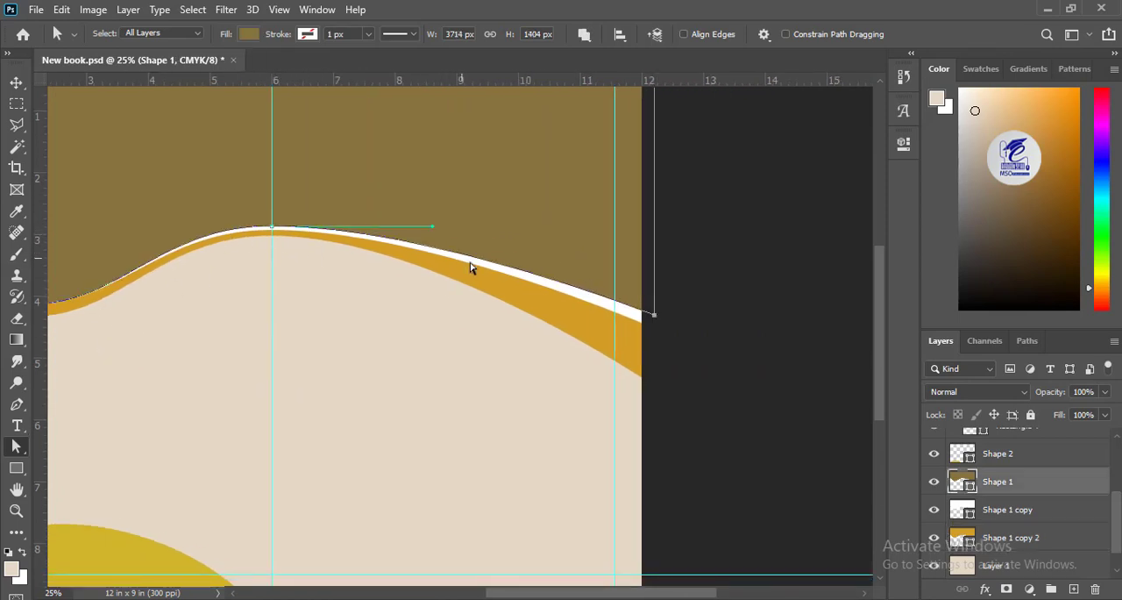
pyautogui.click(650, 323)
pyautogui.hotkey('ctrl', '+')
pyautogui.hotkey('ctrl', '+')
pyautogui.hotkey('ctrl', '+')
pyautogui.moveTo(66, 106); pyautogui.dragTo(358, 383)
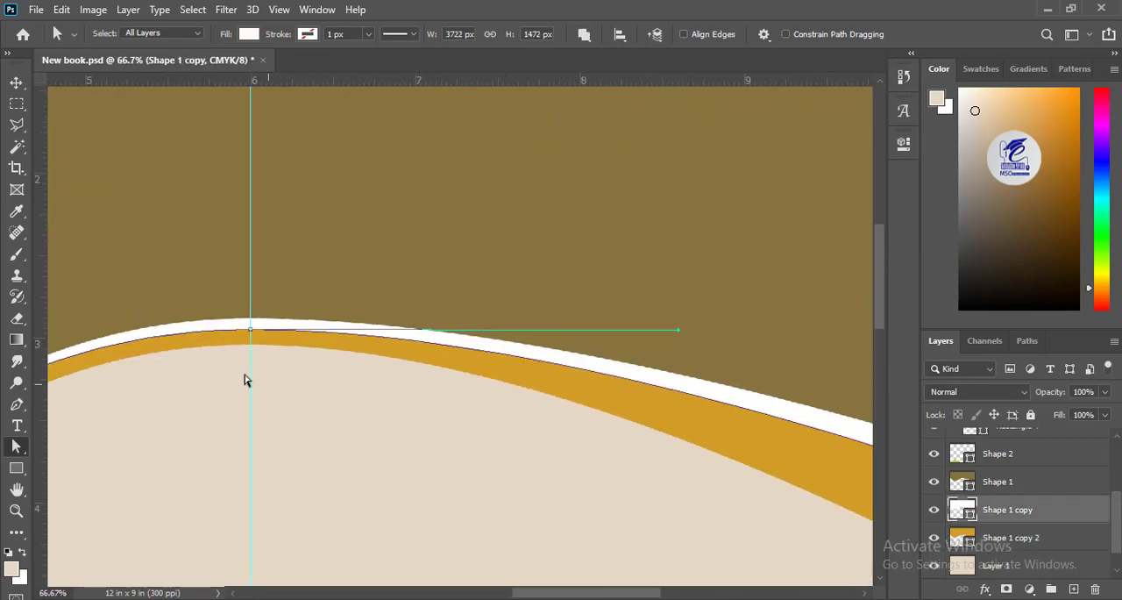
pyautogui.moveTo(250, 330); pyautogui.dragTo(250, 324)
pyautogui.moveTo(438, 371); pyautogui.dragTo(701, 351)
pyautogui.moveTo(553, 324); pyautogui.dragTo(88, 263)
pyautogui.moveTo(775, 453); pyautogui.dragTo(776, 446)
pyautogui.click(612, 462)
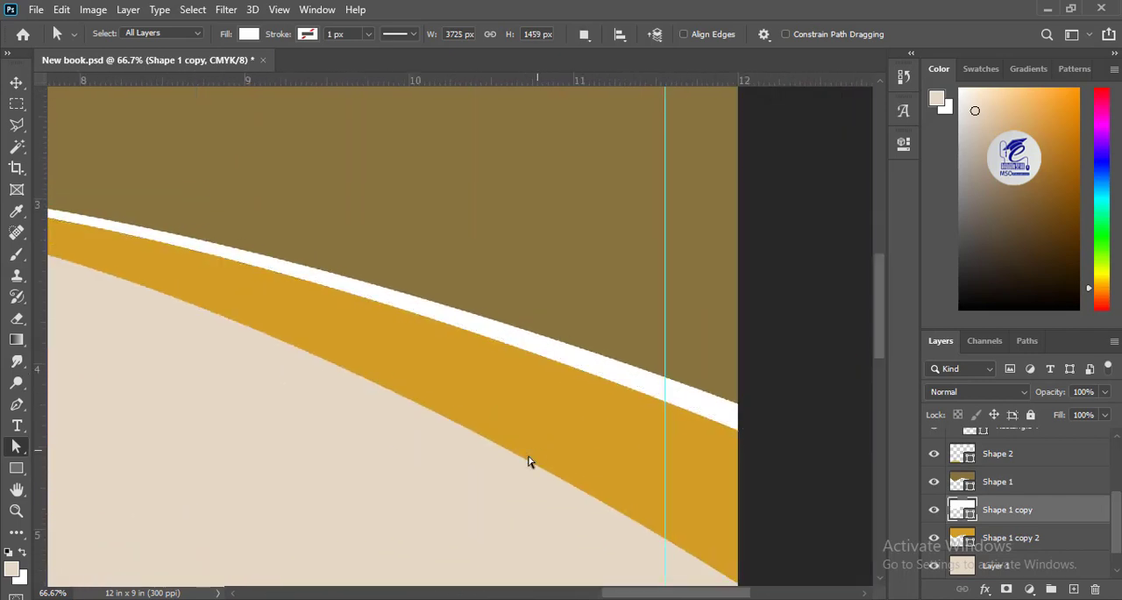
# Step: Duplicate the orange wave shape and place the copy's layer directly beneath the original
pyautogui.moveTo(514, 371); pyautogui.dragTo(370, 220)
pyautogui.click(577, 262)
pyautogui.click(562, 345)
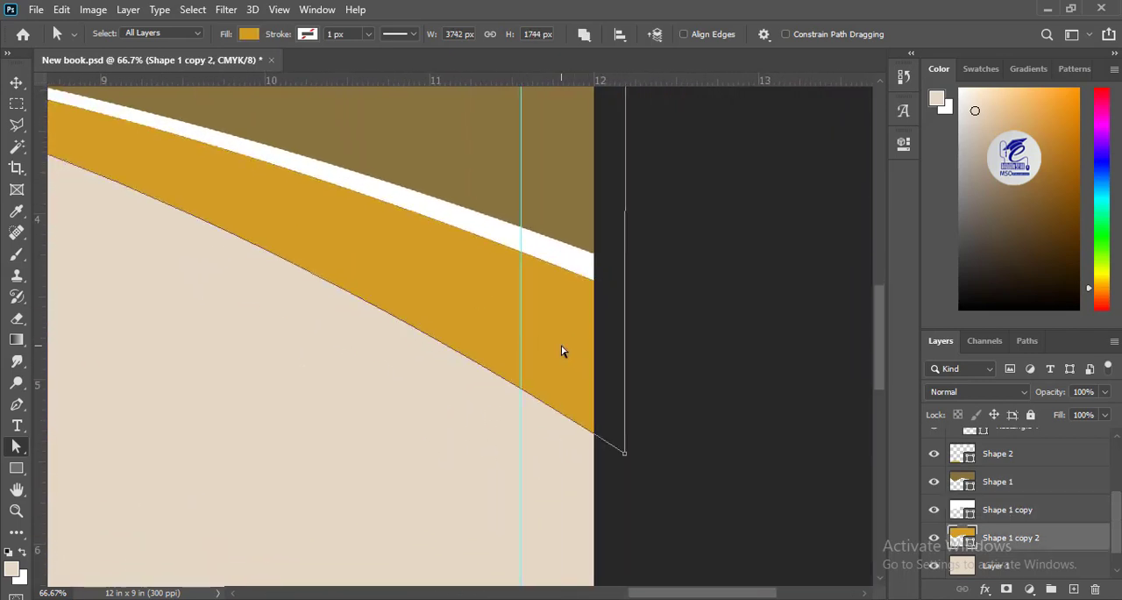
pyautogui.hotkey('ctrl', '-')
pyautogui.hotkey('ctrl', '-')
pyautogui.hotkey('ctrl', '-')
pyautogui.hotkey('ctrl', '-')
pyautogui.moveTo(1027, 541); pyautogui.dragTo(1073, 589)
pyautogui.moveTo(1114, 525); pyautogui.dragTo(1114, 548)
pyautogui.moveTo(1010, 483); pyautogui.dragTo(1008, 524)
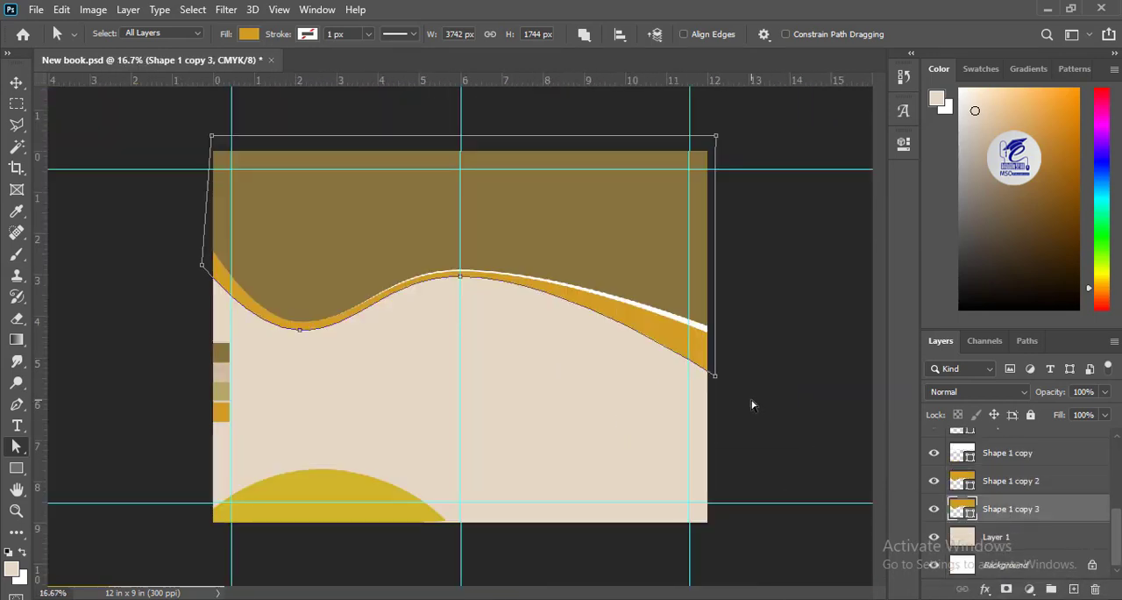
# Step: Nudge the lower orange copy downward so that it extends below the original orange band
pyautogui.press('v')
pyautogui.hotkey('shift', 'Down')
pyautogui.hotkey('shift', 'Down')
pyautogui.hotkey('shift', 'Down')
pyautogui.hotkey('shift', 'Down')
pyautogui.hotkey('shift', 'Down')
# Step: Fill the nudged orange copy with khaki b5a668 sampled from the third page swatch
pyautogui.press('u')
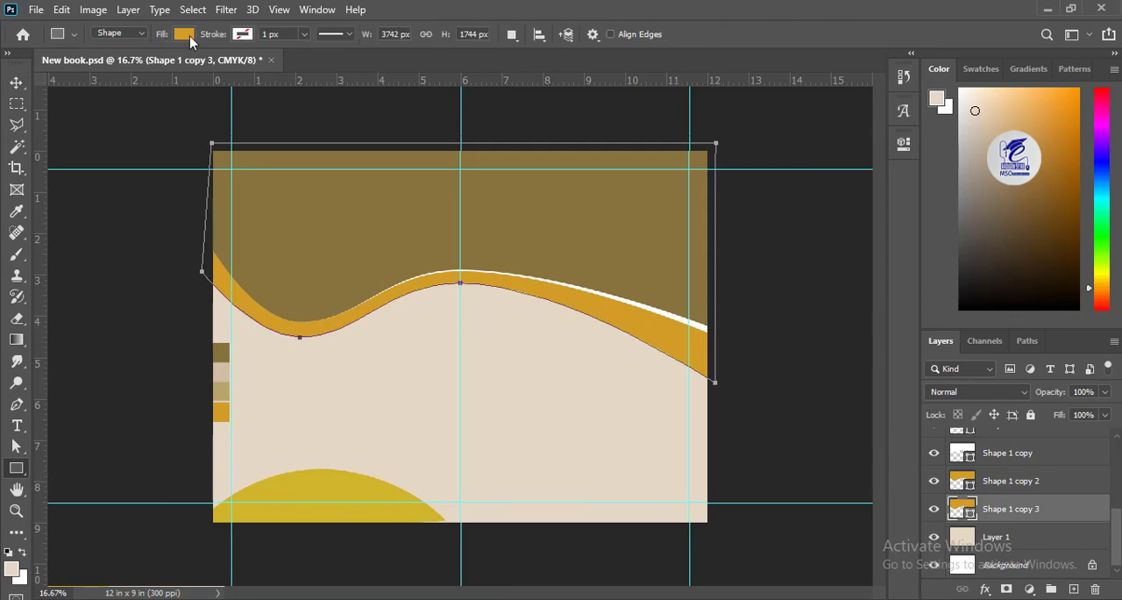
pyautogui.click(183, 33)
pyautogui.click(285, 66)
pyautogui.click(228, 386)
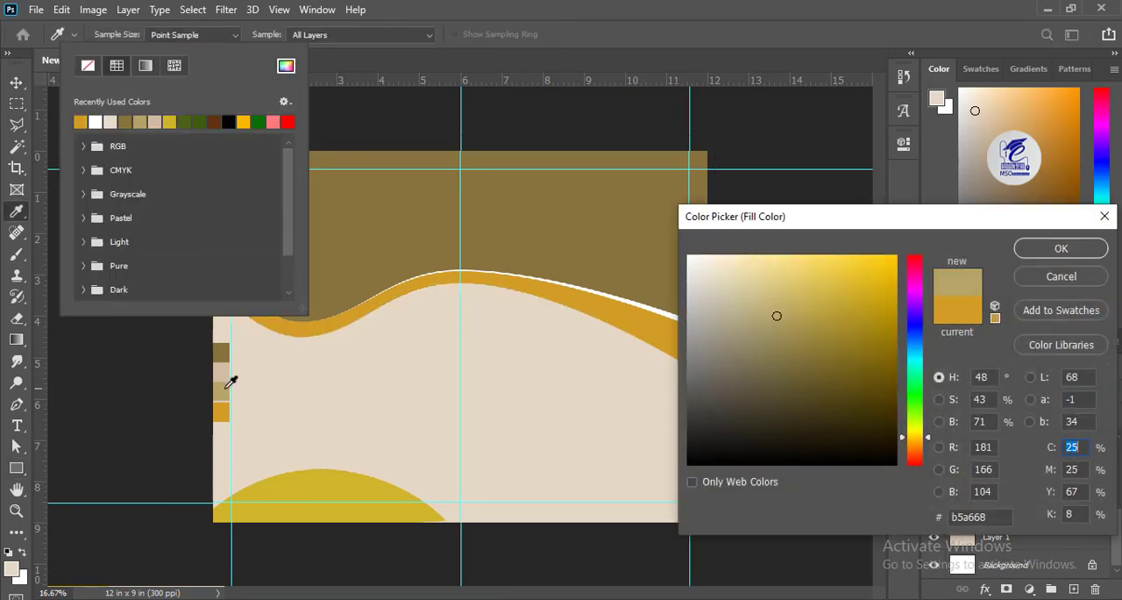
pyautogui.press('Return')
# Step: Raise the khaki wave's trough and left-end anchors to tuck its left half behind the orange band
pyautogui.click(15, 82)
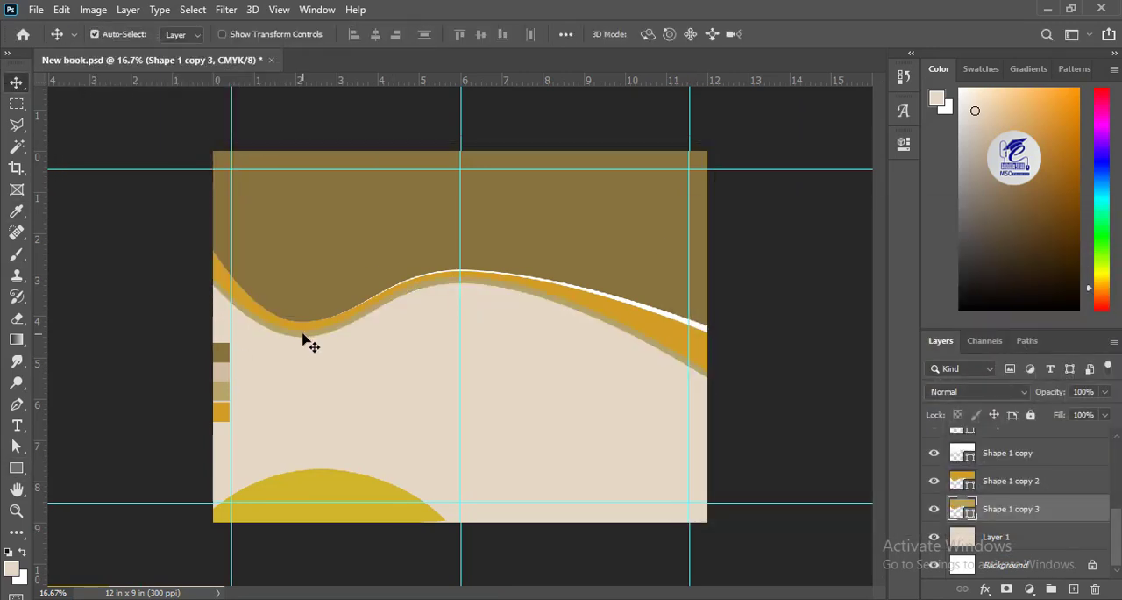
pyautogui.click(301, 337)
pyautogui.click(15, 446)
pyautogui.moveTo(299, 338); pyautogui.dragTo(299, 327)
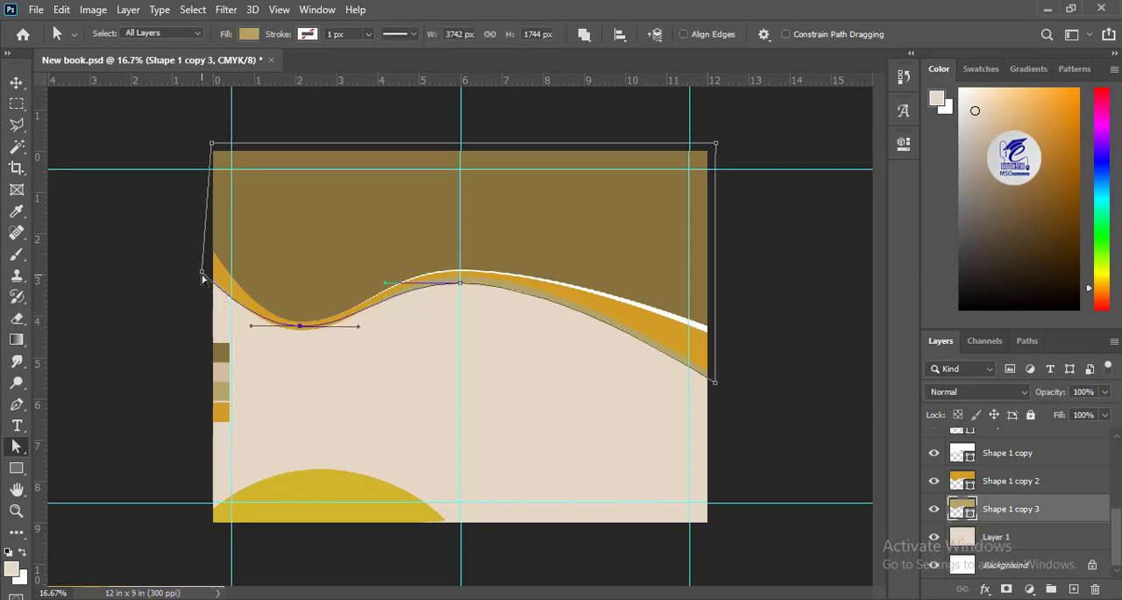
pyautogui.moveTo(201, 273); pyautogui.dragTo(201, 250)
# Step: Raise the khaki wave's crest anchor until its edge meets the bottom of the orange band
pyautogui.moveTo(460, 283); pyautogui.dragTo(460, 275)
pyautogui.hotkey('ctrl', '+')
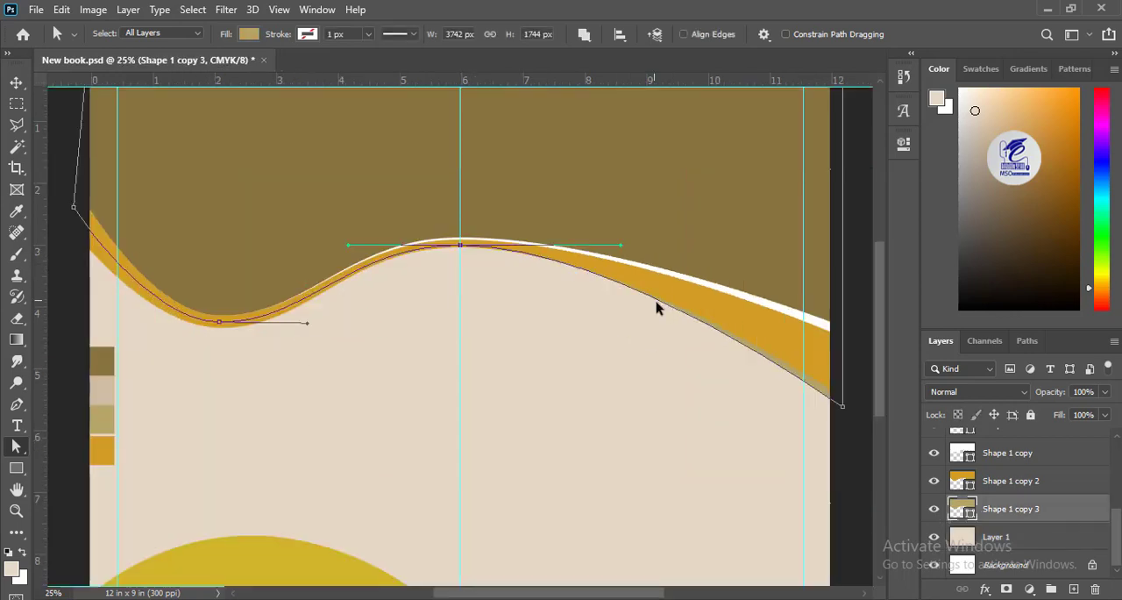
pyautogui.moveTo(632, 403); pyautogui.dragTo(423, 281)
pyautogui.moveTo(252, 197); pyautogui.dragTo(253, 202)
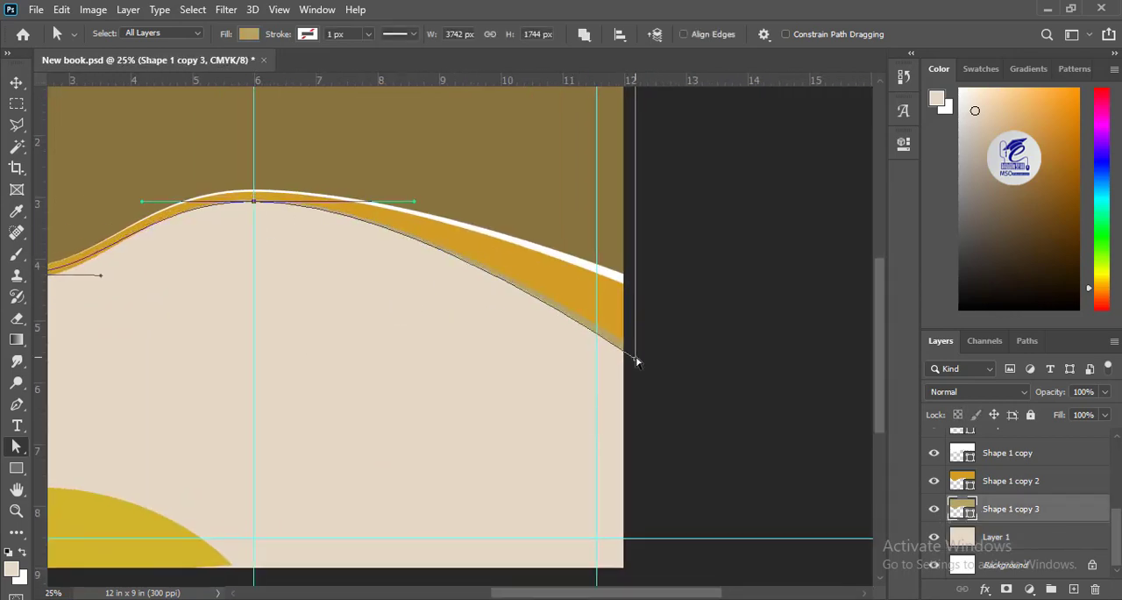
pyautogui.moveTo(192, 338); pyautogui.dragTo(230, 337)
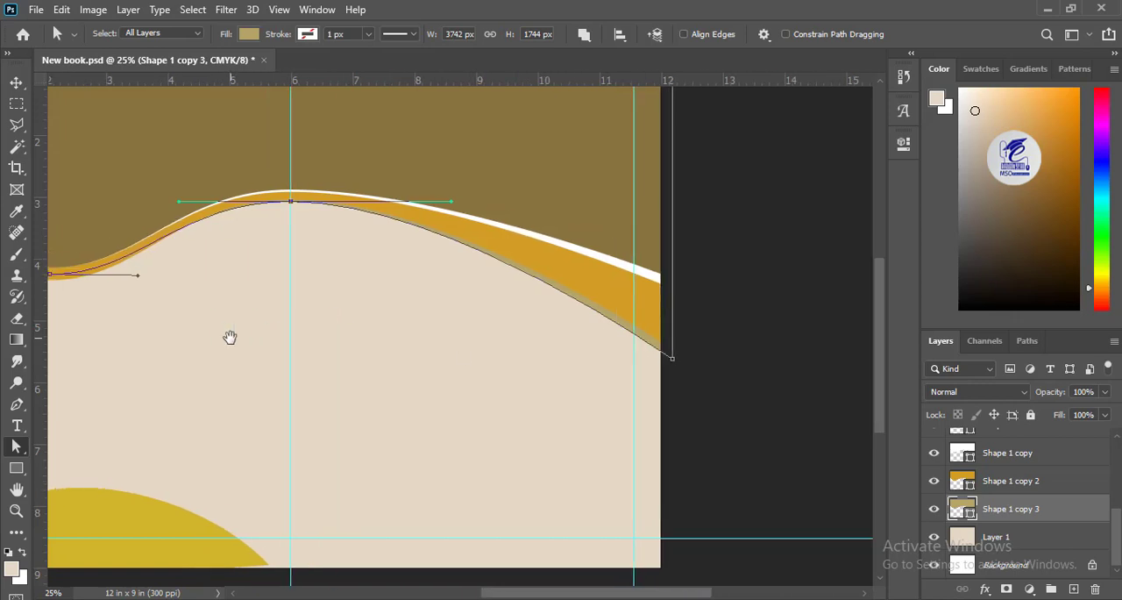
# Step: Recolor the khaki wave with the darker beige sampled from the second page swatch
pyautogui.click(17, 82)
pyautogui.click(17, 470)
pyautogui.click(184, 35)
pyautogui.click(284, 67)
pyautogui.moveTo(114, 420); pyautogui.dragTo(329, 446)
pyautogui.click(150, 361)
pyautogui.press('Return')
# Step: Duplicate the darker beige wave shape and place the copy's layer directly beneath the original
pyautogui.moveTo(751, 218); pyautogui.dragTo(482, 222)
pyautogui.click(19, 84)
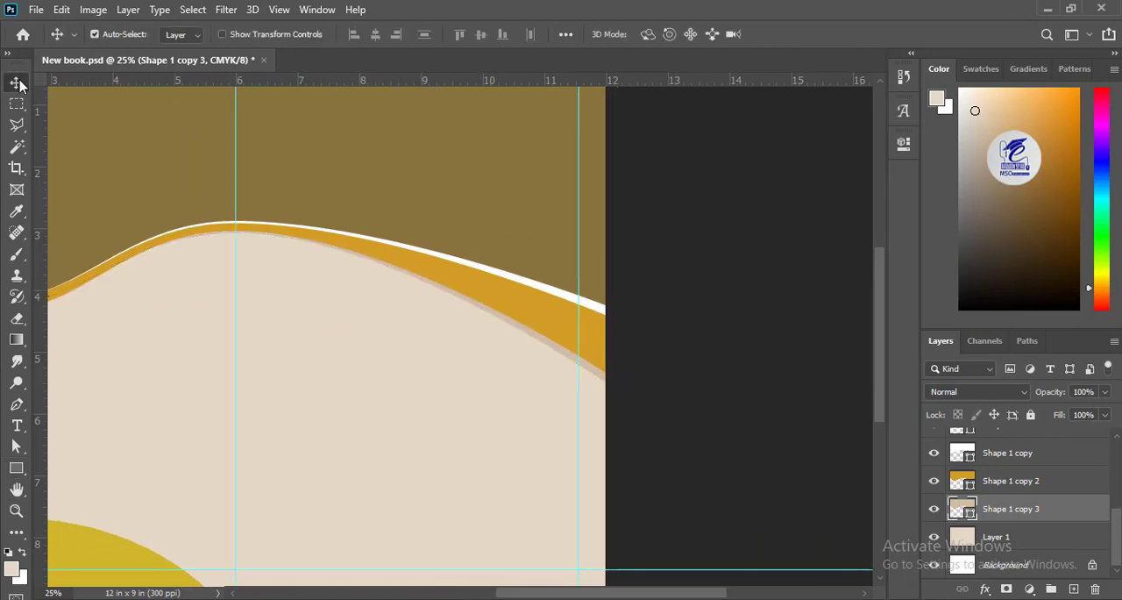
pyautogui.moveTo(250, 283); pyautogui.dragTo(359, 273)
pyautogui.moveTo(444, 358); pyautogui.dragTo(307, 340)
pyautogui.moveTo(237, 356); pyautogui.dragTo(526, 287)
pyautogui.moveTo(1006, 519); pyautogui.dragTo(1011, 545)
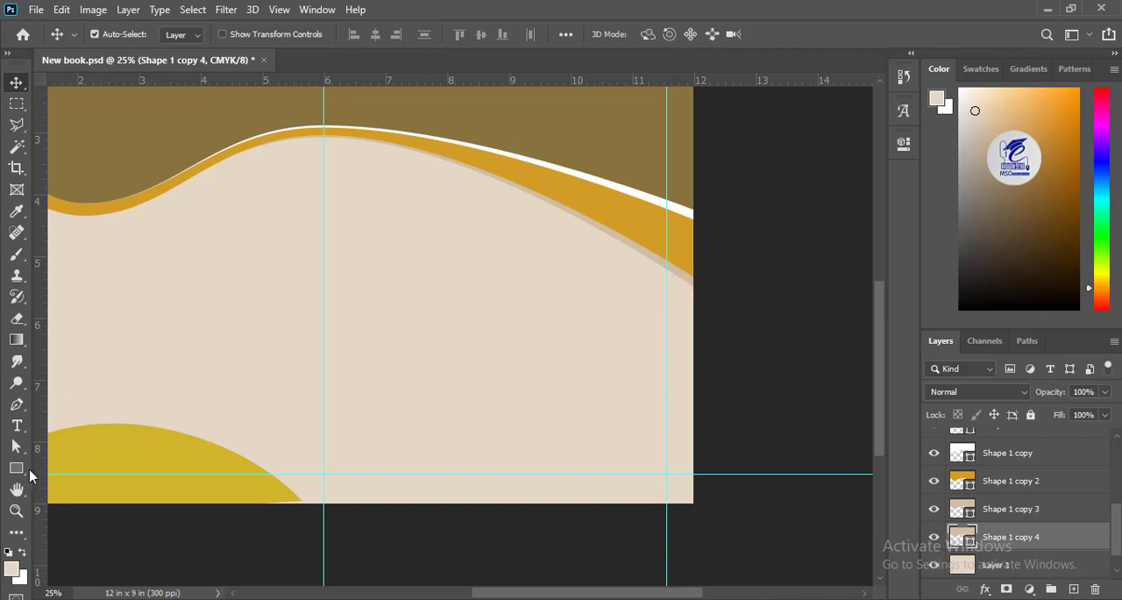
# Step: Fill the lower beige copy with the recently used khaki and nudge it downward below the beige strip
pyautogui.click(19, 469)
pyautogui.click(181, 33)
pyautogui.click(94, 118)
pyautogui.click(20, 82)
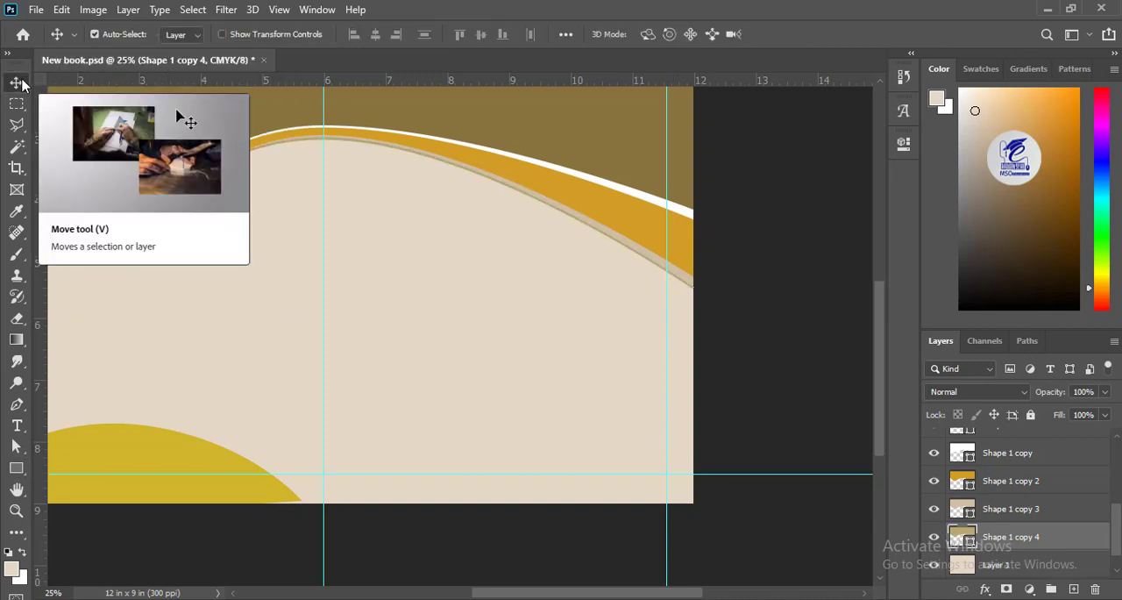
pyautogui.hotkey('shift', 'Down')
pyautogui.hotkey('shift', 'Down')
pyautogui.hotkey('shift', 'Down')
# Step: Raise the khaki copy's crest and trough anchors to hide its left half behind the orange band
pyautogui.moveTo(254, 189); pyautogui.dragTo(371, 237)
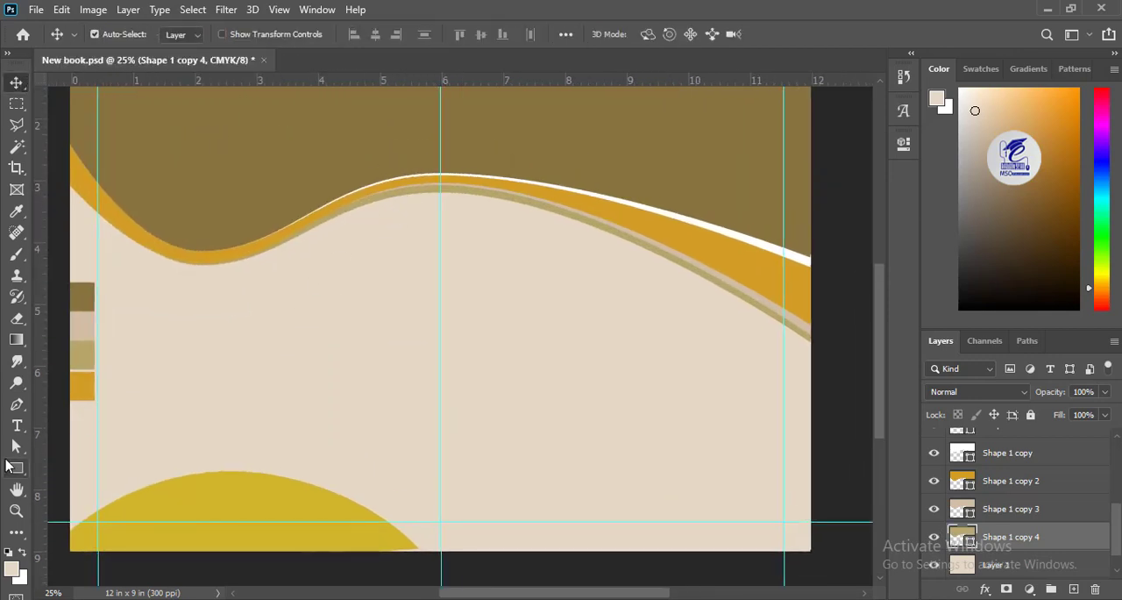
pyautogui.click(16, 446)
pyautogui.click(444, 194)
pyautogui.click(433, 187)
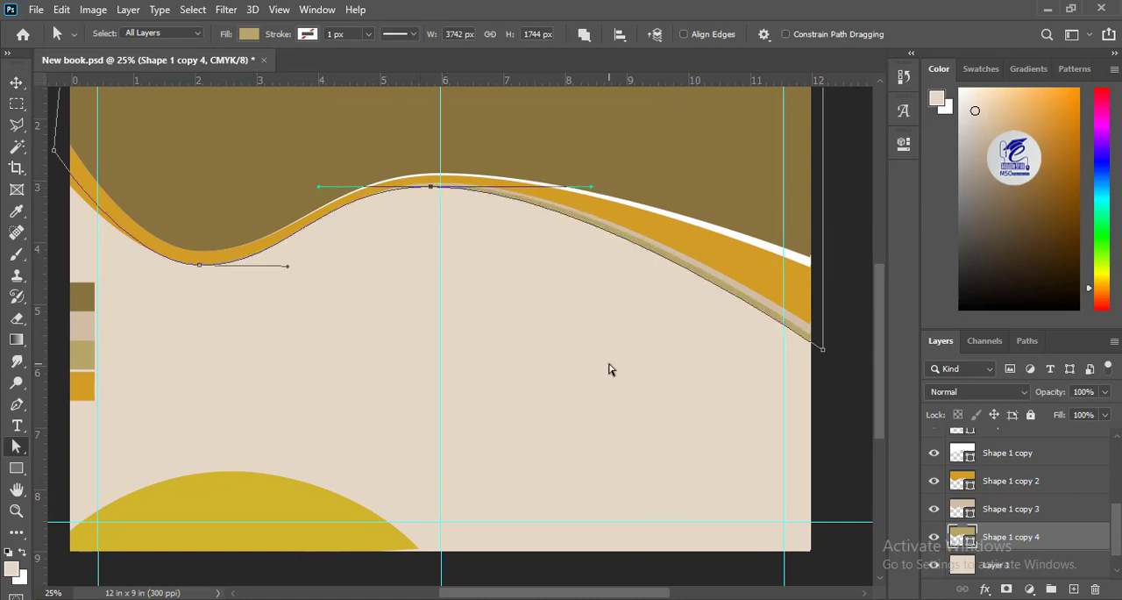
pyautogui.moveTo(351, 311); pyautogui.dragTo(435, 336)
pyautogui.moveTo(282, 290); pyautogui.dragTo(281, 285)
pyautogui.moveTo(513, 211); pyautogui.dragTo(513, 207)
# Step: Duplicate the original brown wave shape and place the copy's layer directly beneath it
pyautogui.moveTo(566, 290); pyautogui.dragTo(418, 265)
pyautogui.moveTo(176, 246); pyautogui.dragTo(511, 295)
pyautogui.click(447, 175)
pyautogui.moveTo(646, 319); pyautogui.dragTo(400, 291)
pyautogui.moveTo(393, 212); pyautogui.dragTo(431, 200)
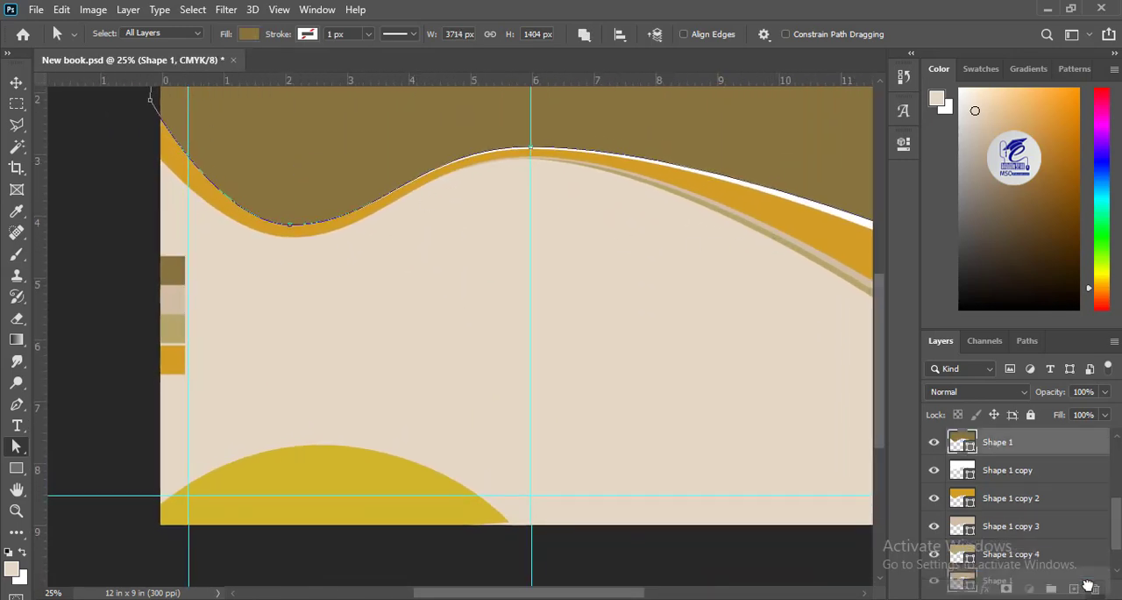
pyautogui.hotkey('ctrl', 'j')
pyautogui.hotkey('ctrl', '[')
# Step: Fill the new brown wave copy with khaki b5a668
pyautogui.click(16, 467)
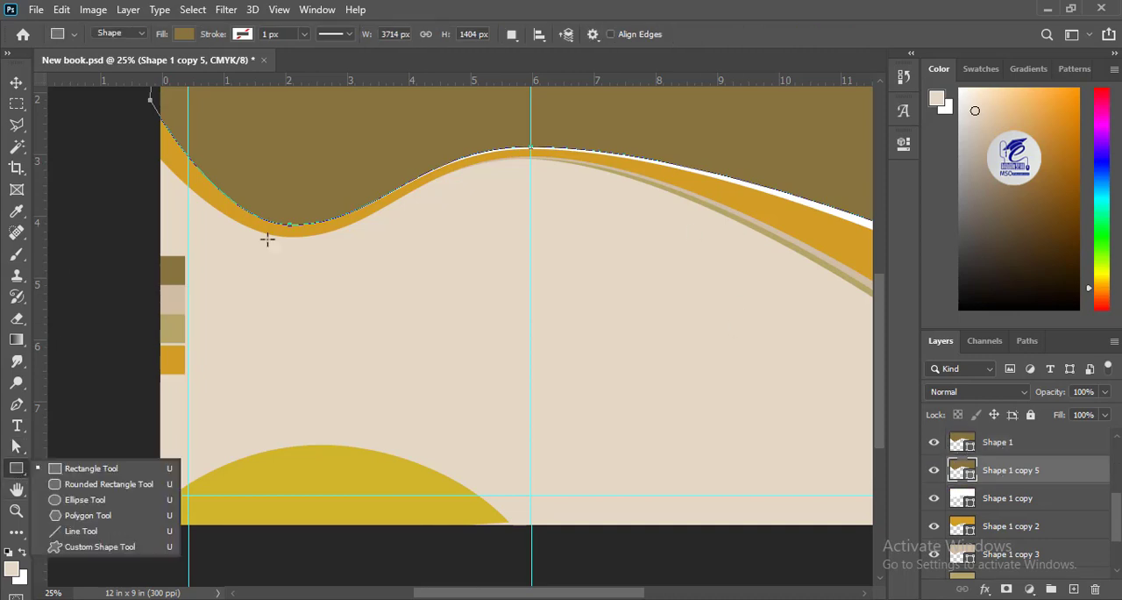
pyautogui.click(184, 37)
pyautogui.click(288, 68)
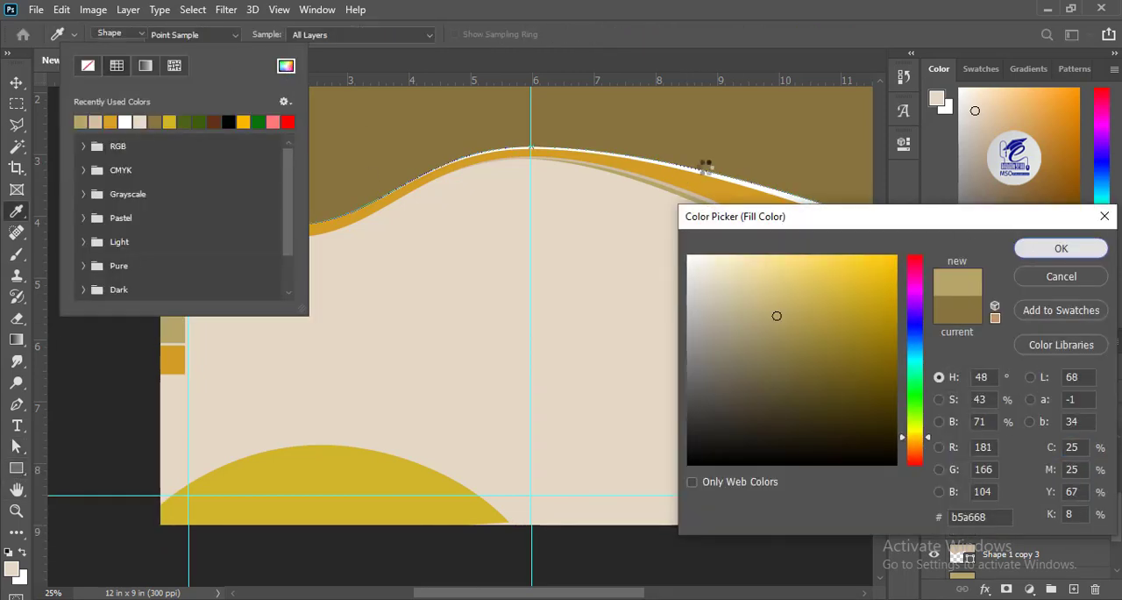
pyautogui.press('Return')
pyautogui.click(191, 35)
# Step: Nudge this khaki copy slightly downward to show a thin band along the brown wave's lower edge
pyautogui.press('v')
pyautogui.hotkey('shift', 'Down')
pyautogui.hotkey('shift', 'Down')
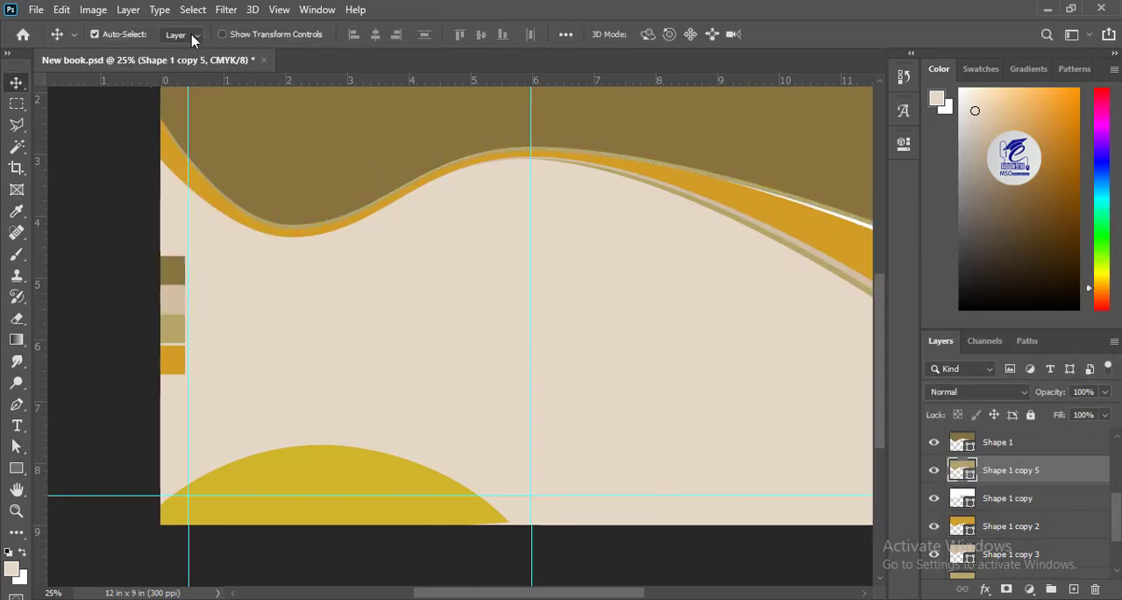
pyautogui.click(16, 447)
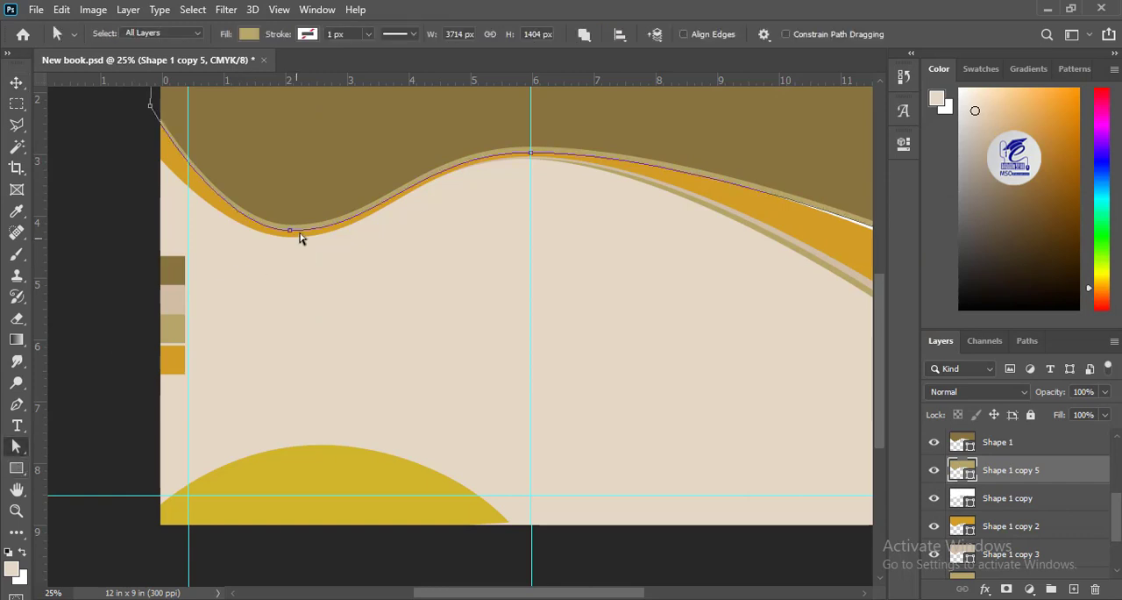
# Step: Raise the upper khaki copy's trough, crest and right-end anchors to hide its right half behind the brown wave
pyautogui.moveTo(291, 231); pyautogui.dragTo(291, 227)
pyautogui.moveTo(531, 152); pyautogui.dragTo(531, 142)
pyautogui.moveTo(719, 228); pyautogui.dragTo(525, 262)
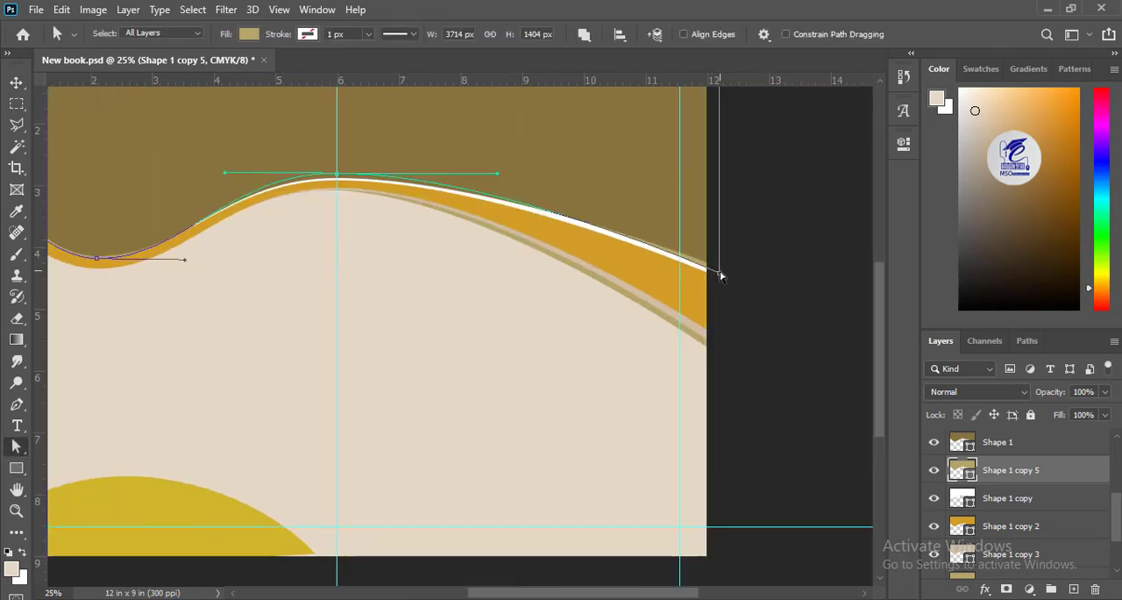
pyautogui.moveTo(721, 273); pyautogui.dragTo(721, 257)
# Step: Adjust the khaki copy's left-end and trough anchors and tilt the trough handle to leave a tapering band along the brown wave's left dip
pyautogui.moveTo(178, 341); pyautogui.dragTo(521, 331)
pyautogui.hotkey('ctrl', '+')
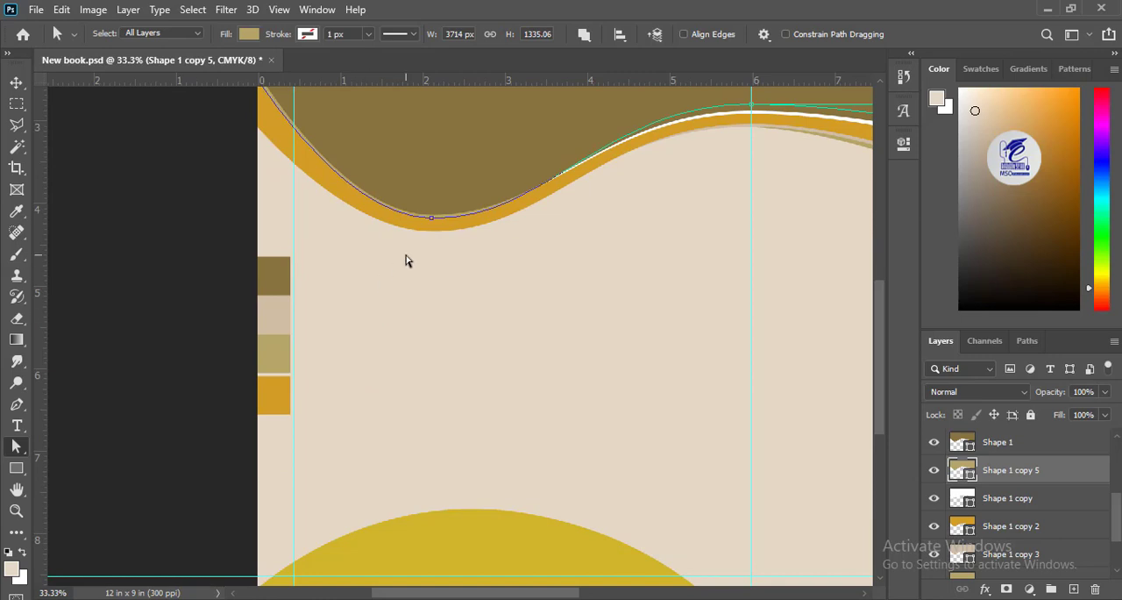
pyautogui.hotkey('ctrl', '+')
pyautogui.click(529, 380)
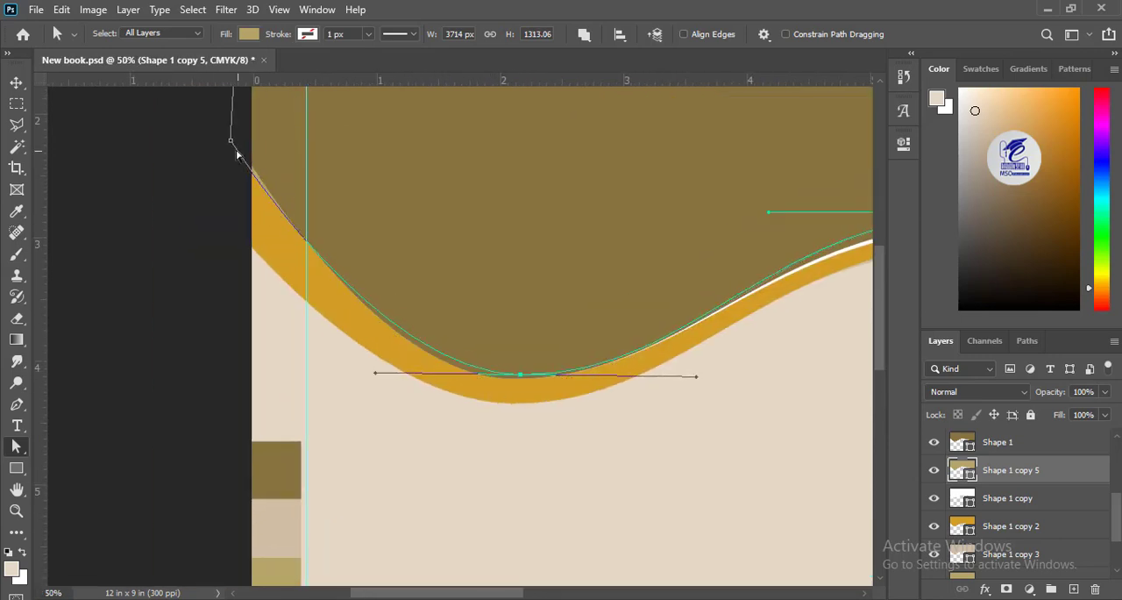
pyautogui.moveTo(237, 155); pyautogui.dragTo(248, 182)
pyautogui.moveTo(510, 379); pyautogui.dragTo(532, 381)
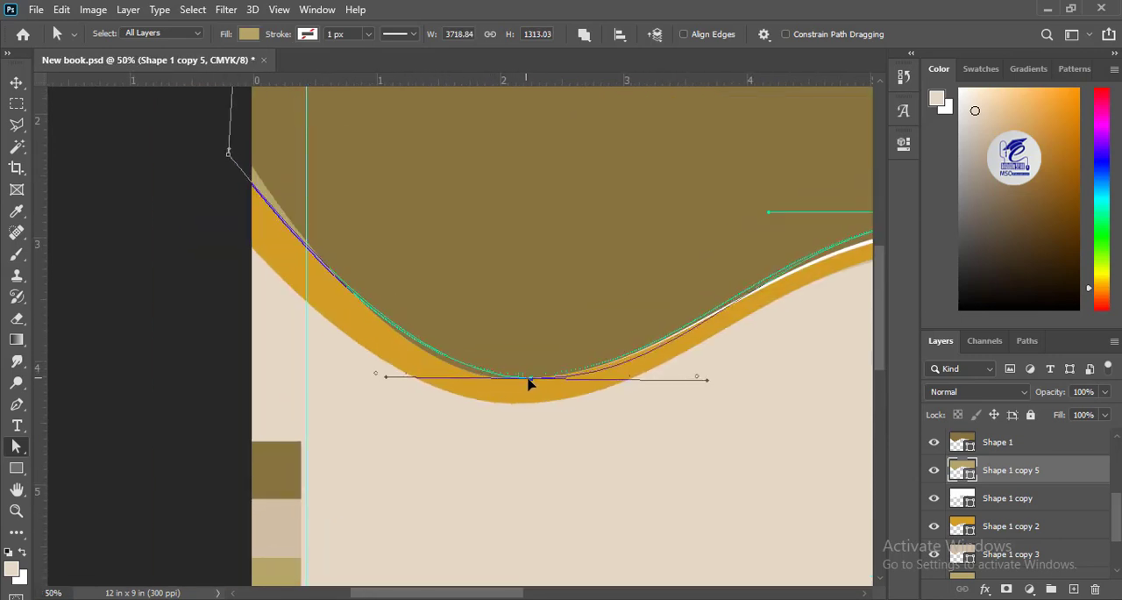
pyautogui.moveTo(385, 381); pyautogui.dragTo(378, 390)
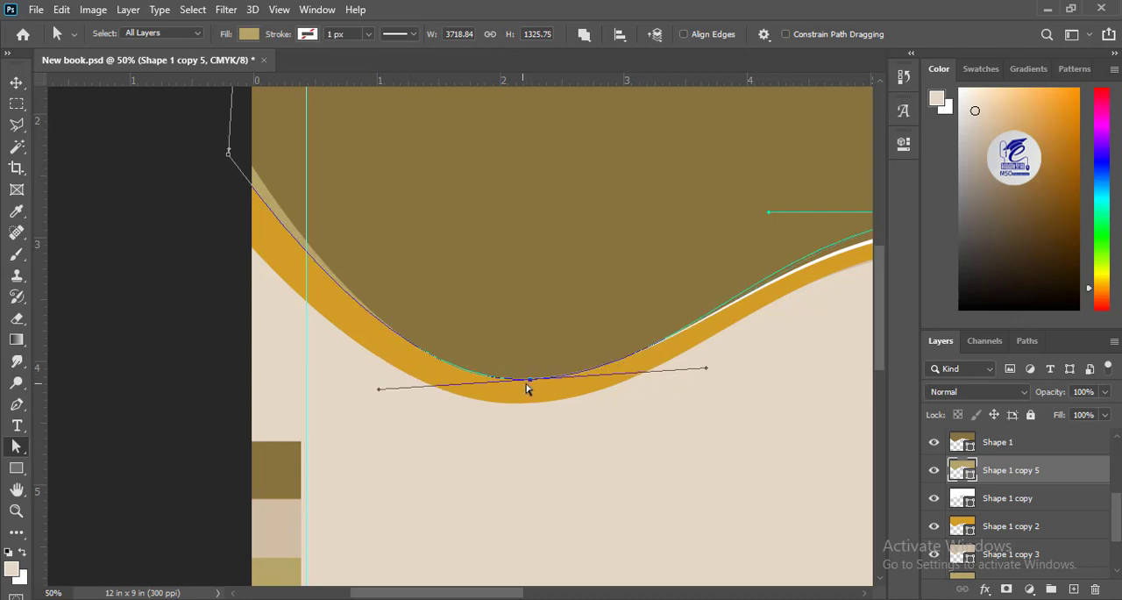
pyautogui.moveTo(527, 383); pyautogui.dragTo(531, 386)
pyautogui.click(16, 82)
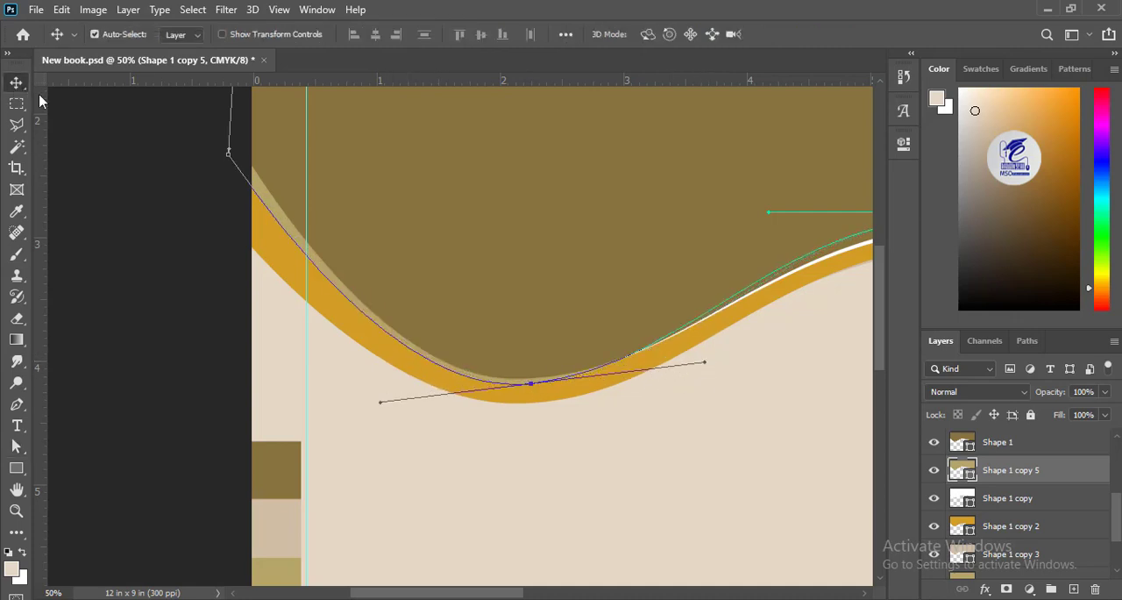
pyautogui.click(122, 201)
# Step: Duplicate the upper khaki band and place the copy's layer directly beneath it
pyautogui.moveTo(686, 414); pyautogui.dragTo(467, 394)
pyautogui.hscroll(-4, 467, 395)
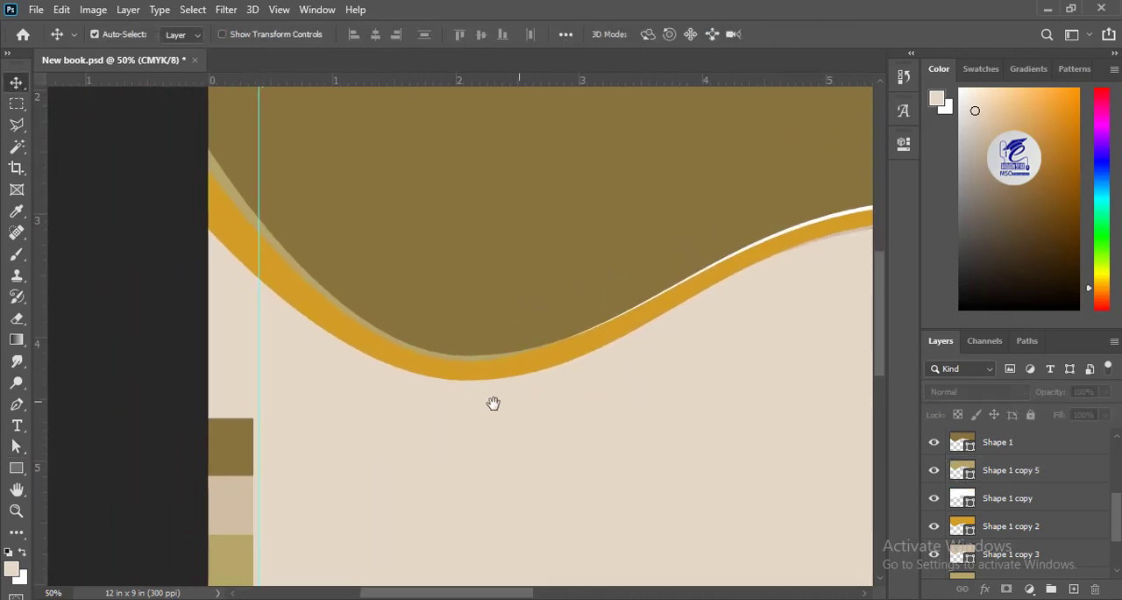
pyautogui.click(960, 440)
pyautogui.moveTo(993, 472); pyautogui.dragTo(996, 508)
# Step: Fill the new khaki copy with beige d0bea5 sampled from the lower beige band
pyautogui.click(16, 469)
pyautogui.click(181, 34)
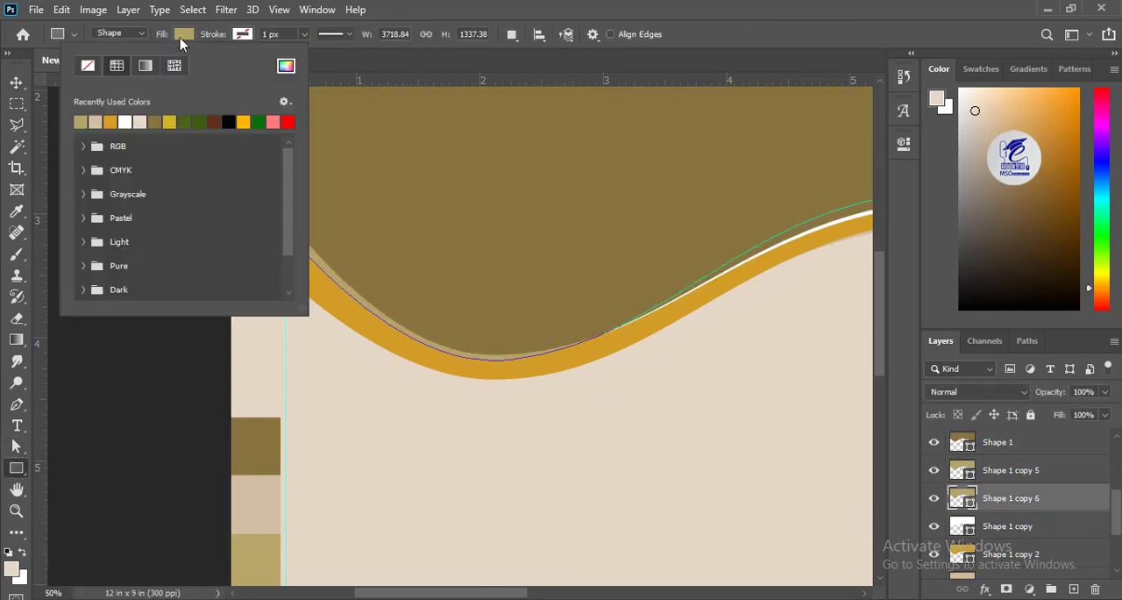
pyautogui.click(286, 66)
pyautogui.hscroll(5, 609, 237)
pyautogui.click(552, 336)
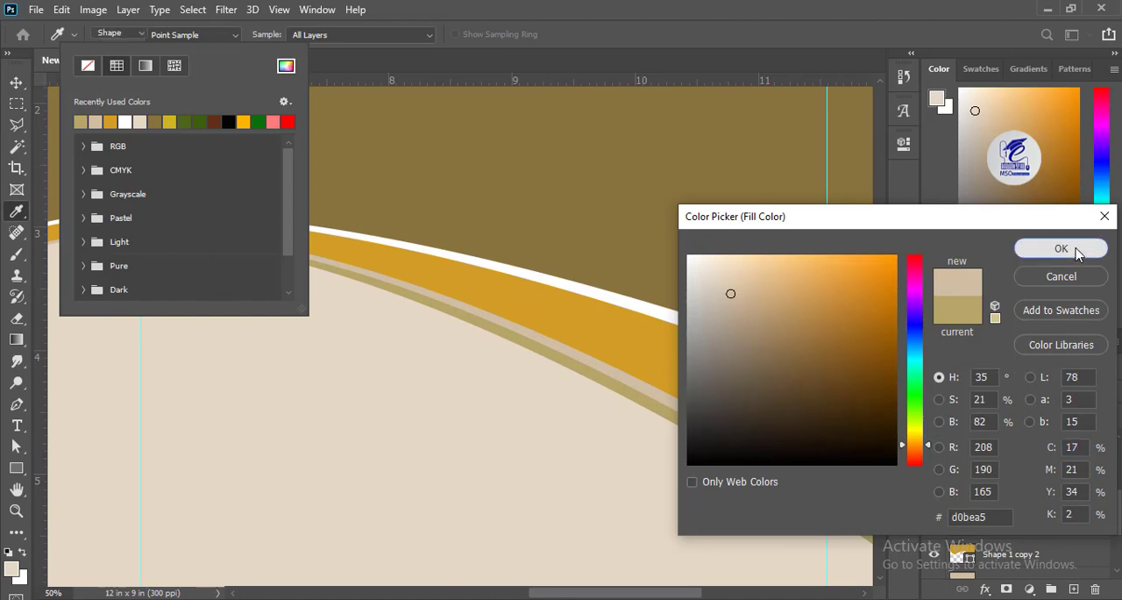
pyautogui.click(1061, 248)
# Step: Nudge the beige copy downward to show a second band below the khaki one at the left dip
pyautogui.moveTo(193, 408); pyautogui.dragTo(438, 381)
pyautogui.press('v')
pyautogui.hotkey('shift', 'Down')
pyautogui.hotkey('shift', 'Down')
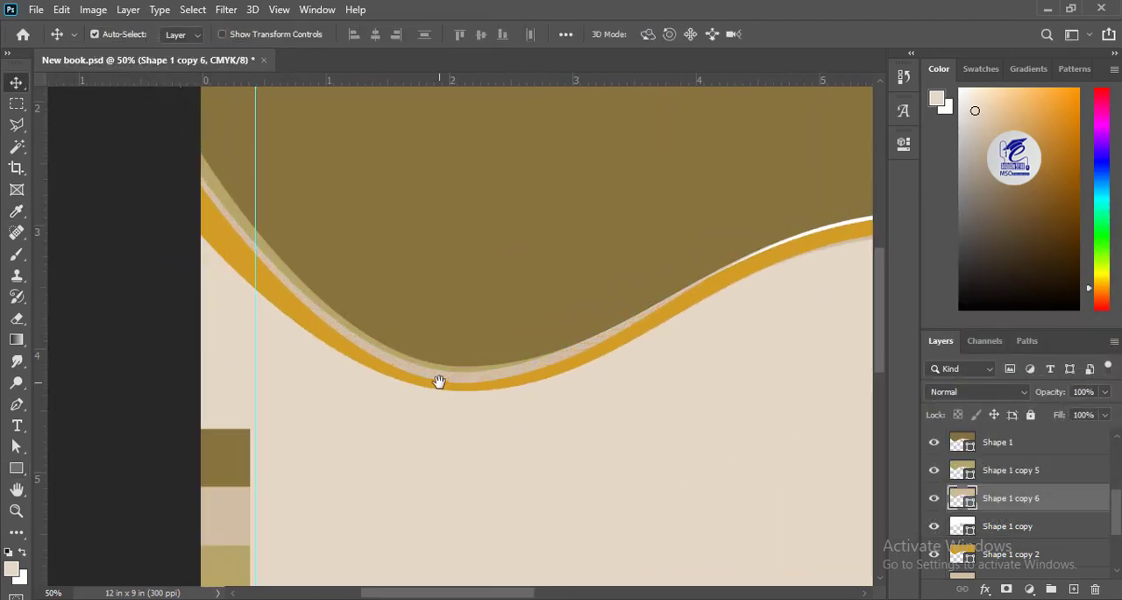
# Step: Raise the beige copy's trough, crest and right-end anchors and tilt the trough handle to leave a thin band at the left dip
pyautogui.click(16, 446)
pyautogui.hscroll(3, 303, 402)
pyautogui.moveTo(292, 384); pyautogui.dragTo(293, 374)
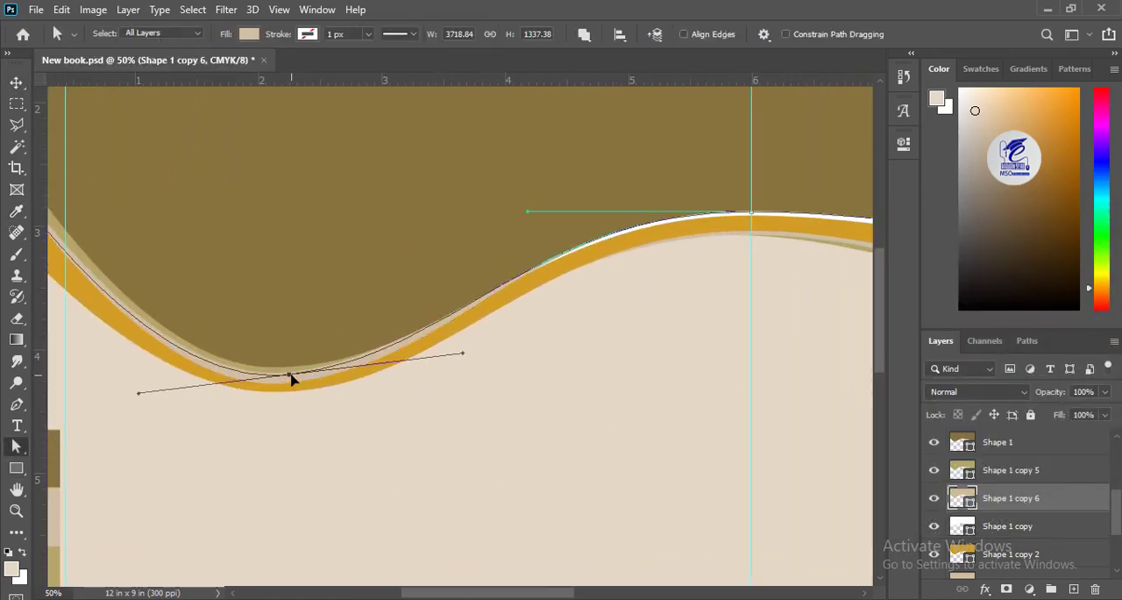
pyautogui.moveTo(771, 295); pyautogui.dragTo(231, 365)
pyautogui.moveTo(166, 337); pyautogui.dragTo(813, 193)
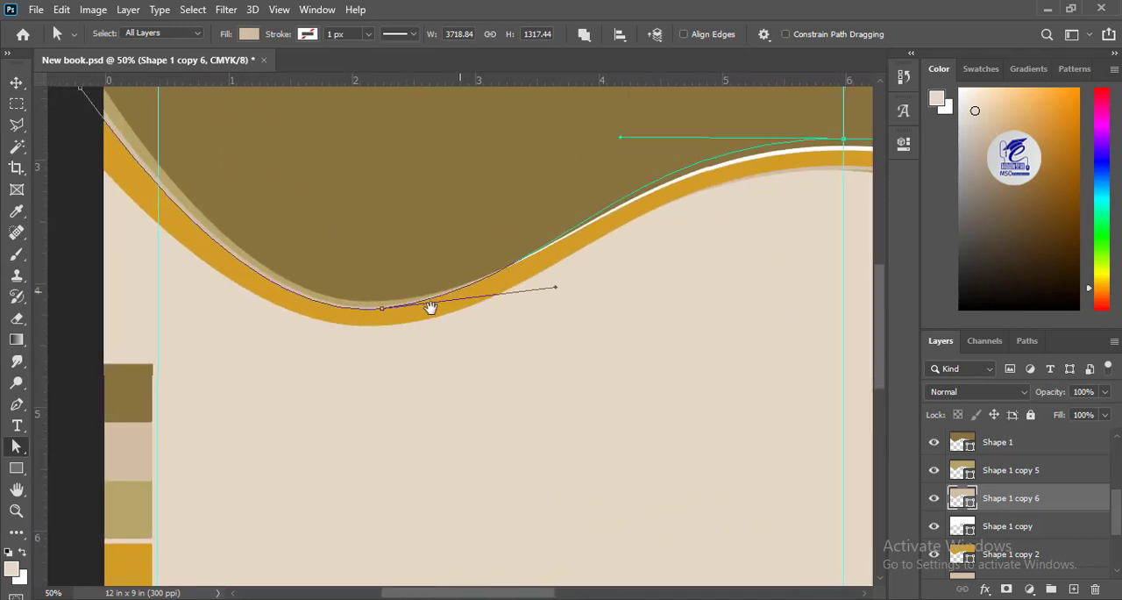
pyautogui.click(382, 309)
pyautogui.moveTo(233, 329); pyautogui.dragTo(232, 334)
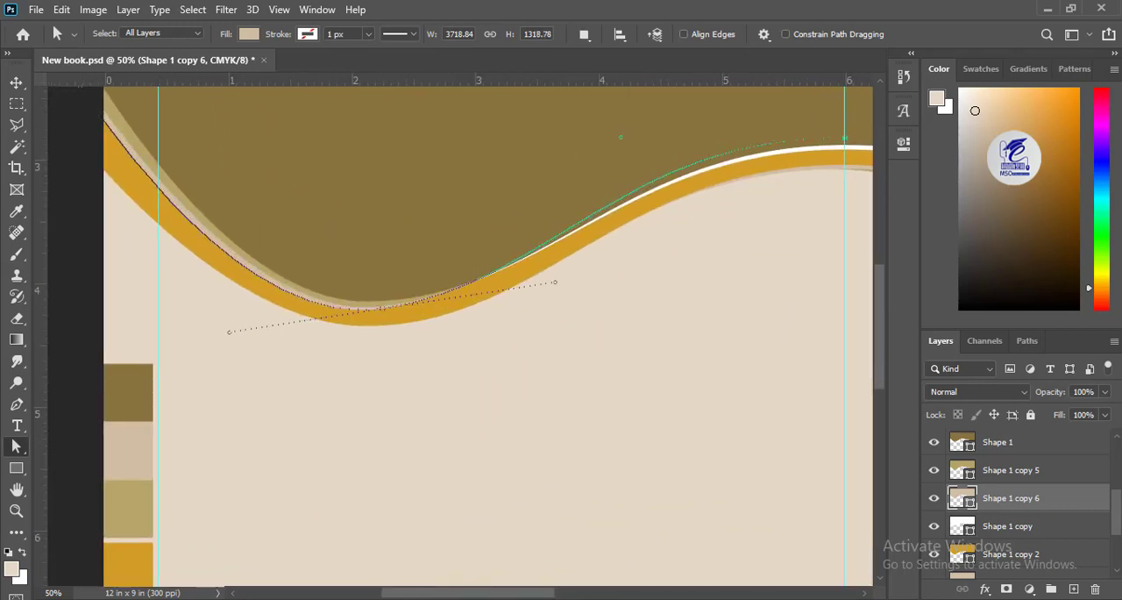
# Step: Raise the orange band's trough anchor slightly and tilt its handle to smooth the curve at the left dip
pyautogui.click(16, 83)
pyautogui.hscroll(-2, 345, 370)
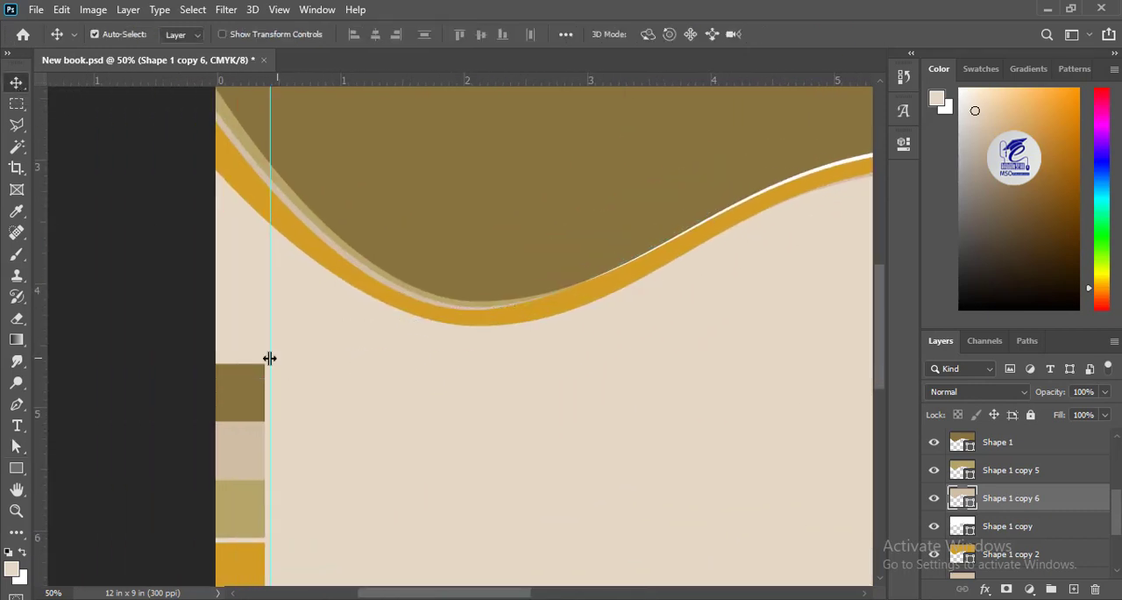
pyautogui.click(400, 314)
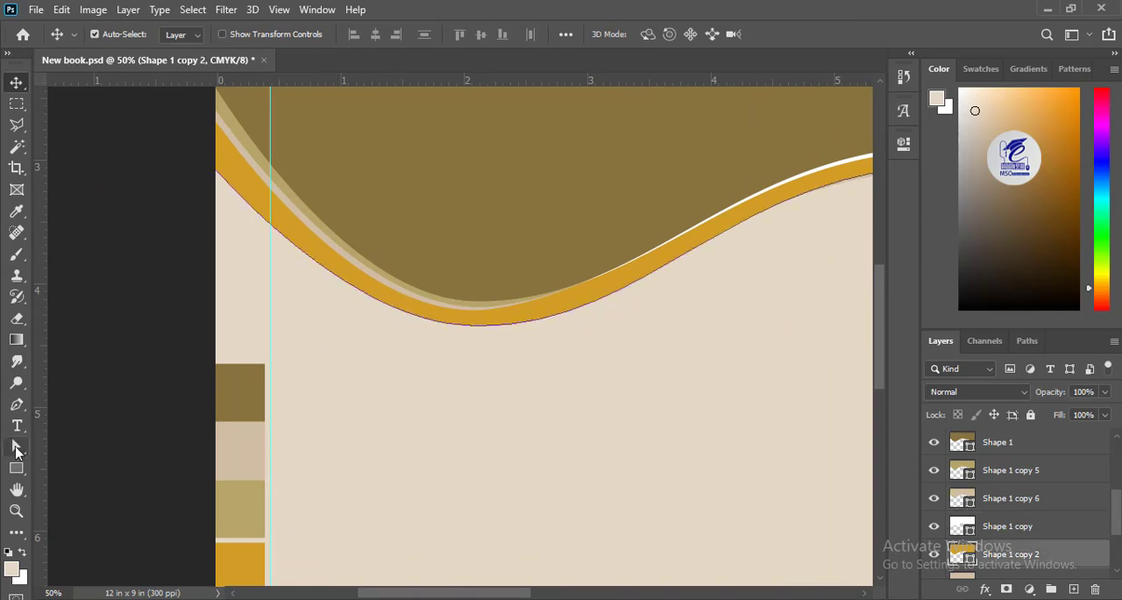
pyautogui.click(16, 450)
pyautogui.click(477, 325)
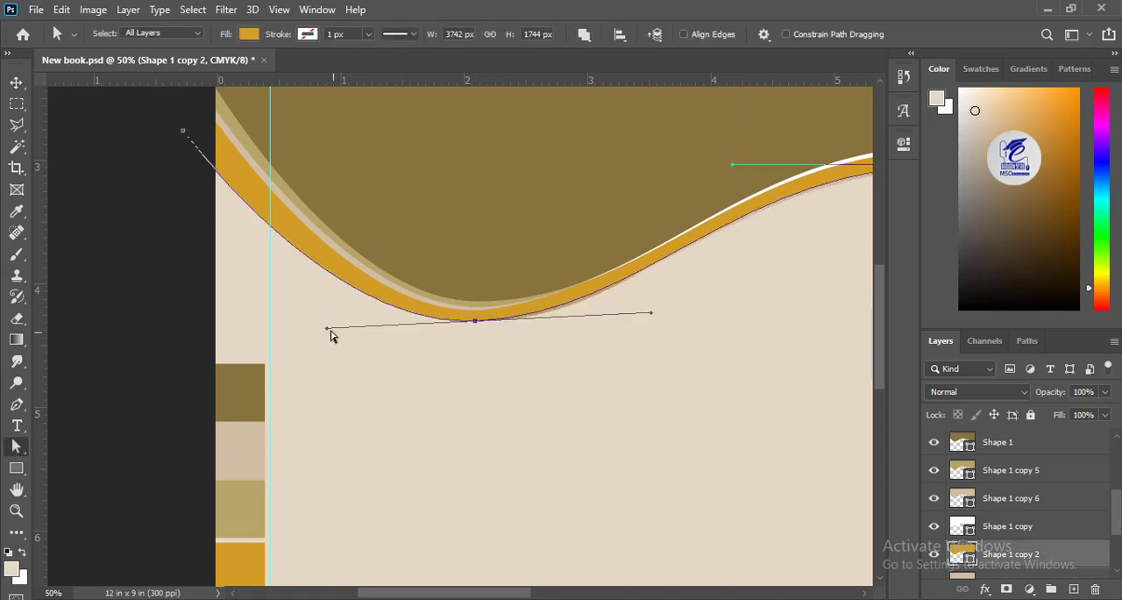
pyautogui.moveTo(327, 329); pyautogui.dragTo(324, 341)
pyautogui.press('v')
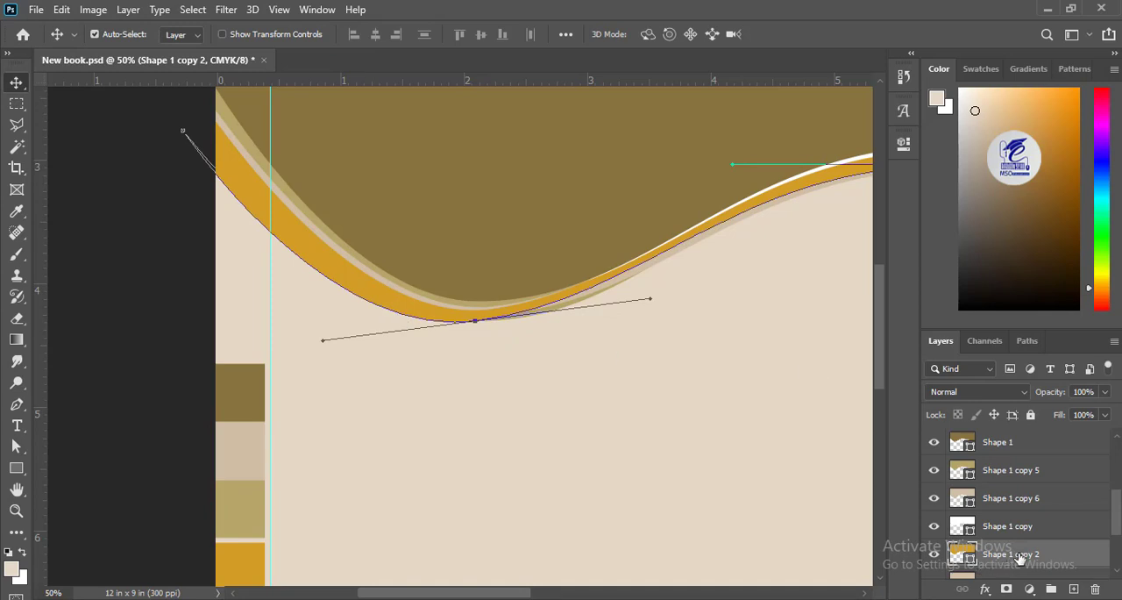
# Step: Duplicate the orange band and place the copy's layer directly beneath it
pyautogui.hotkey('ctrl', 'j')
pyautogui.click(129, 187)
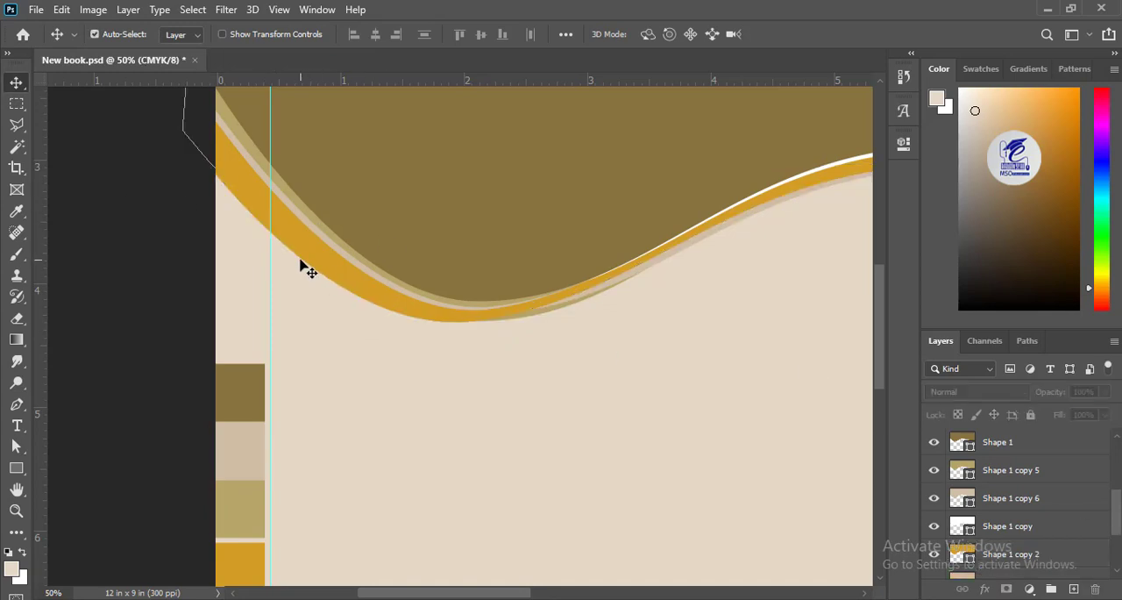
pyautogui.click(301, 260)
pyautogui.moveTo(1039, 563); pyautogui.dragTo(1074, 589)
pyautogui.moveTo(1117, 511); pyautogui.dragTo(1117, 534)
pyautogui.moveTo(1008, 470); pyautogui.dragTo(1013, 496)
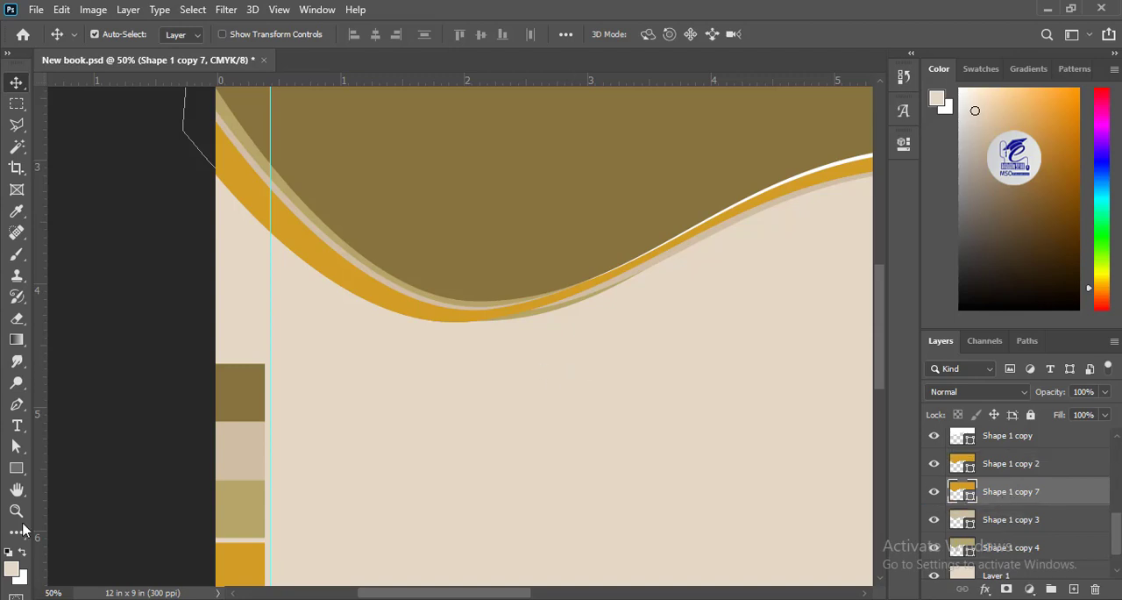
# Step: Fill the lower orange copy with white
pyautogui.click(16, 468)
pyautogui.click(184, 34)
pyautogui.click(126, 122)
# Step: Lower the white copy and reshape its trough, crest and right-end anchors to leave a thin strip under the orange band's left dip only
pyautogui.click(15, 82)
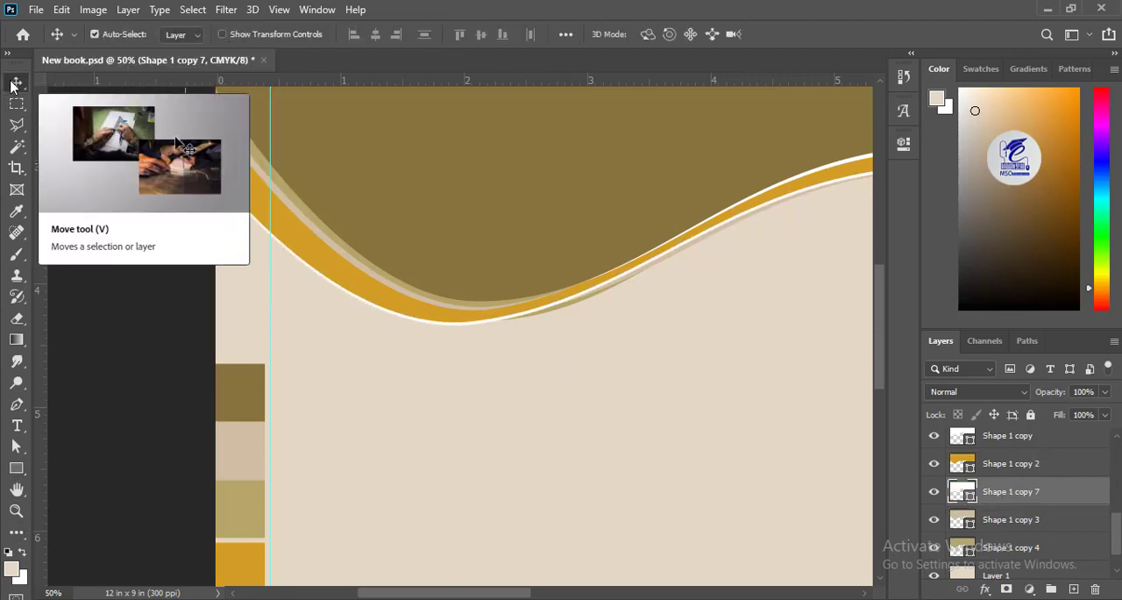
pyautogui.click(17, 447)
pyautogui.moveTo(646, 388); pyautogui.dragTo(437, 404)
pyautogui.moveTo(748, 194); pyautogui.dragTo(709, 179)
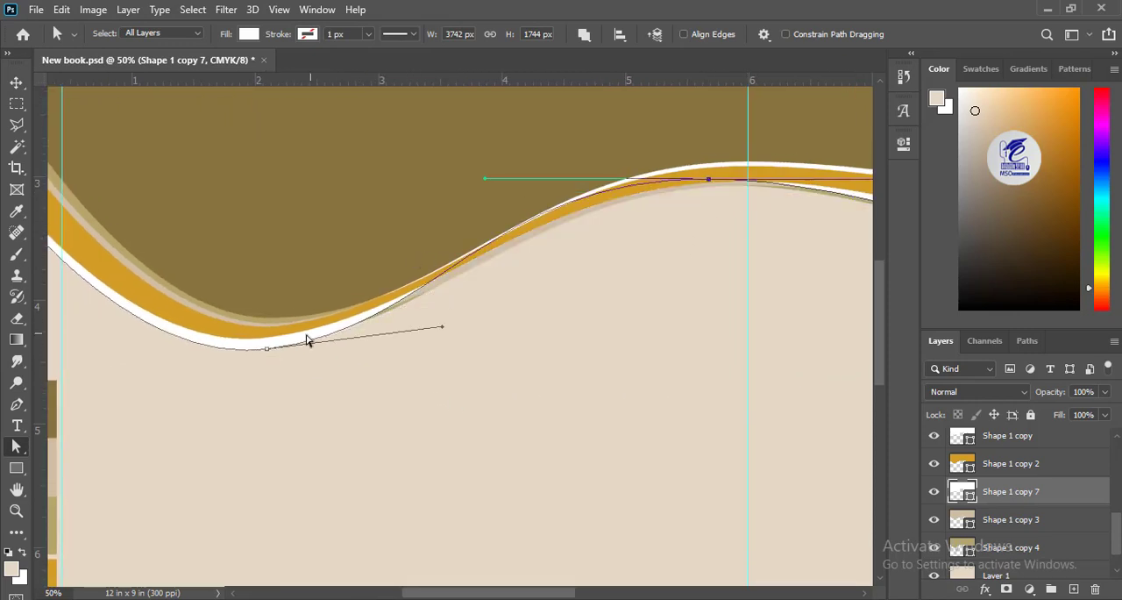
pyautogui.moveTo(267, 349); pyautogui.dragTo(263, 340)
pyautogui.moveTo(741, 365); pyautogui.dragTo(162, 397)
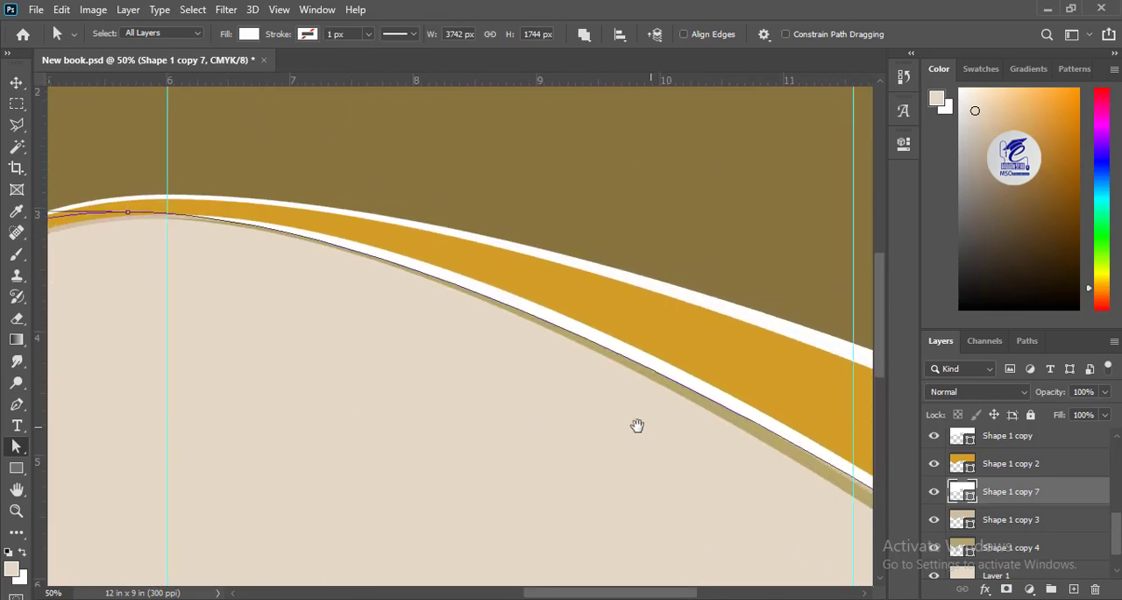
pyautogui.moveTo(637, 426); pyautogui.dragTo(193, 205)
pyautogui.moveTo(486, 302); pyautogui.dragTo(487, 261)
pyautogui.moveTo(188, 261); pyautogui.dragTo(730, 490)
pyautogui.moveTo(228, 220); pyautogui.dragTo(230, 205)
pyautogui.moveTo(331, 243); pyautogui.dragTo(857, 254)
pyautogui.moveTo(132, 395); pyautogui.dragTo(292, 311)
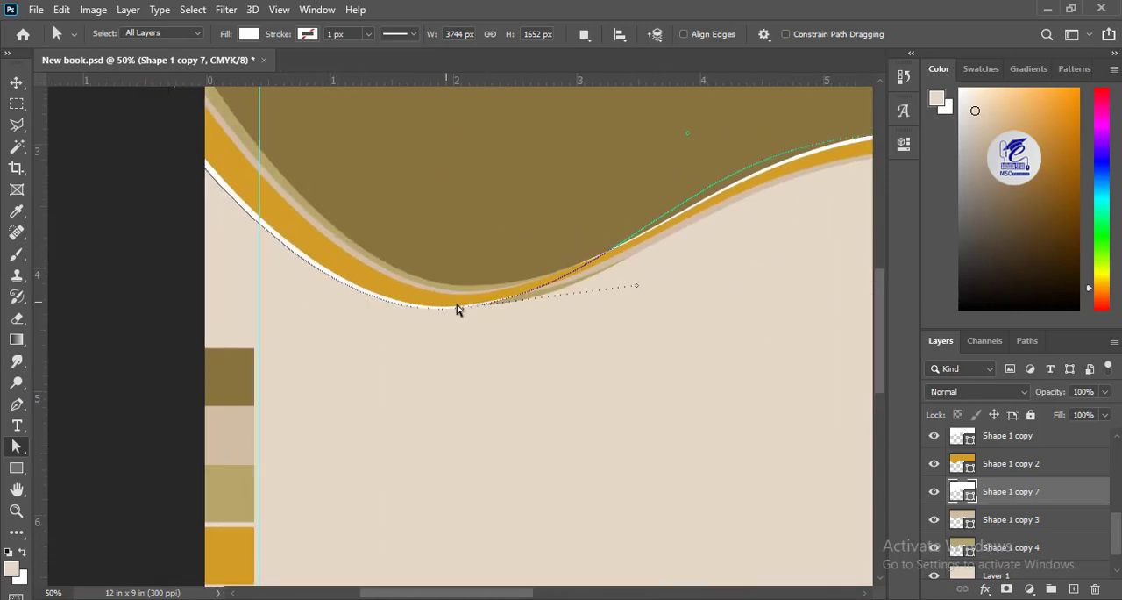
# Step: Try to nudge the orange band and its white copy downward together to cover the khaki sliver near the trough
pyautogui.click(404, 304)
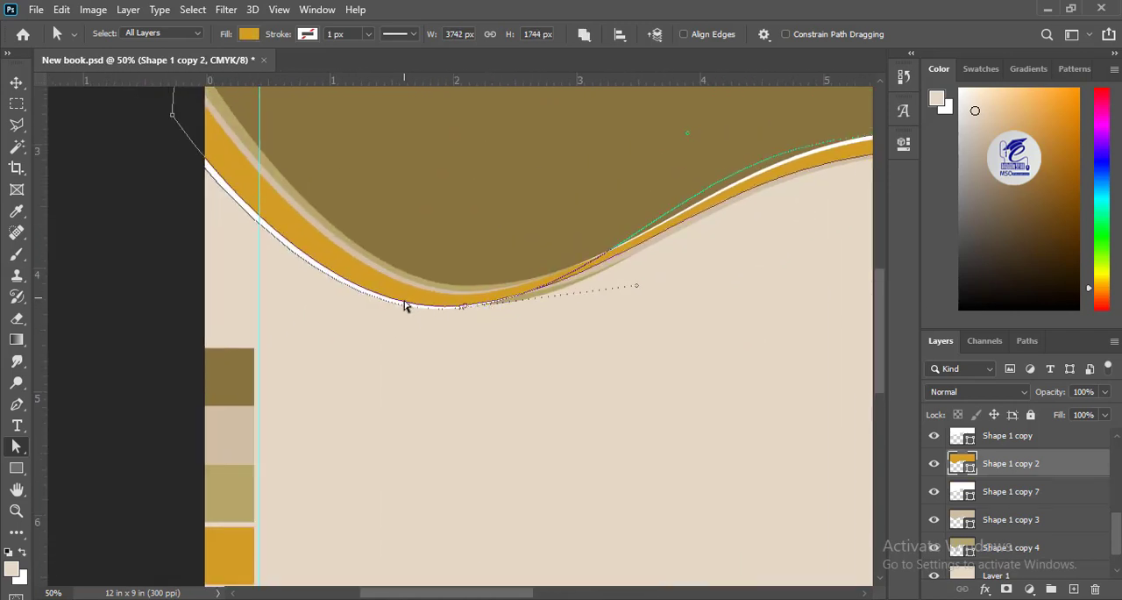
pyautogui.press('v')
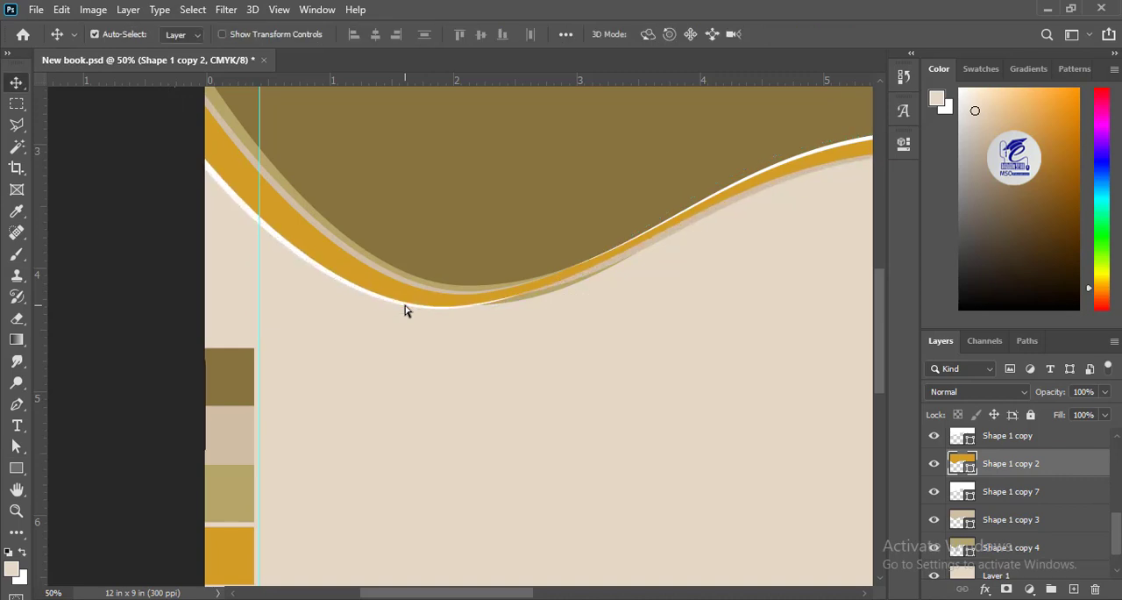
pyautogui.click(986, 467)
pyautogui.moveTo(1116, 537); pyautogui.dragTo(1117, 549)
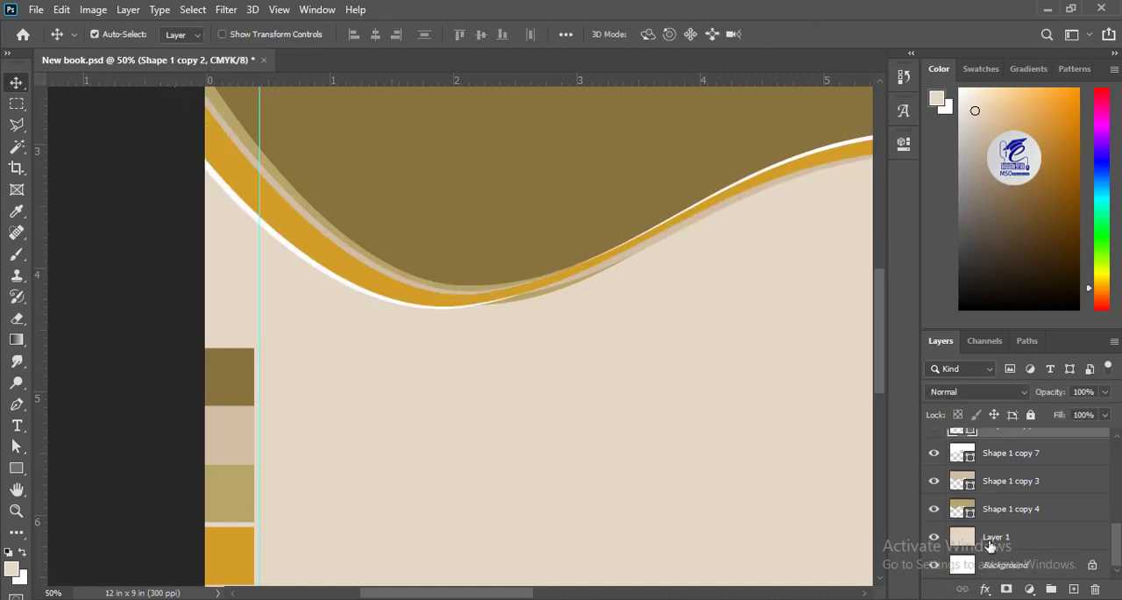
pyautogui.click(934, 457)
pyautogui.click(934, 457)
pyautogui.keyDown('ctrl'); pyautogui.click(1006, 455); pyautogui.keyUp('ctrl')
pyautogui.press('Down')
pyautogui.press('Down')
pyautogui.press('Down')
pyautogui.press('Down')
pyautogui.press('Down')
pyautogui.press('Down')
pyautogui.press('Down')
pyautogui.press('Down')
pyautogui.press('Down')
pyautogui.press('Down')
pyautogui.press('Down')
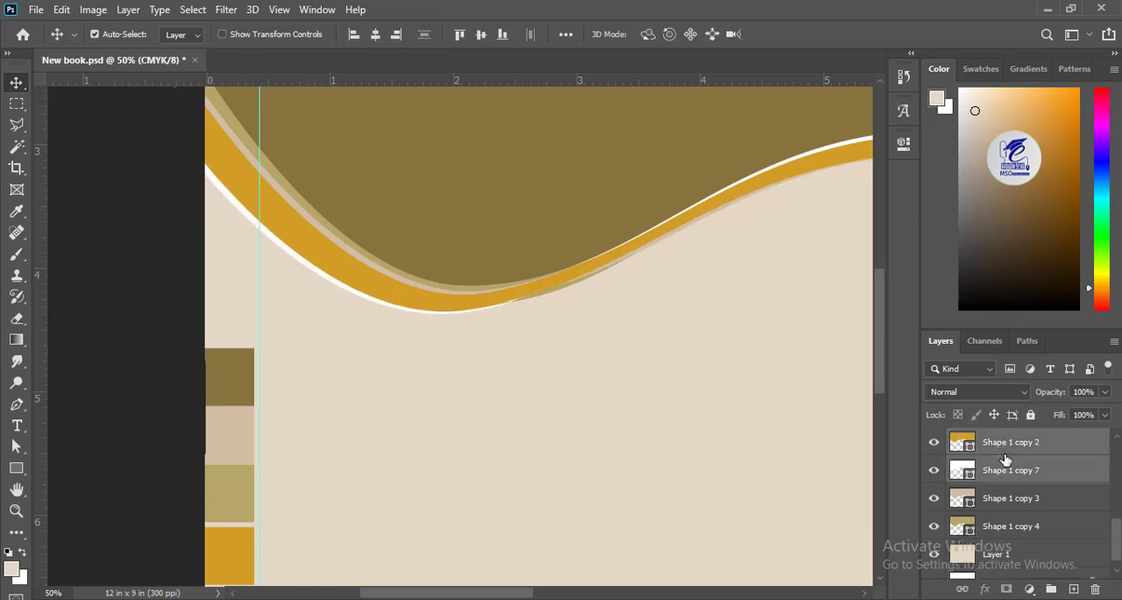
pyautogui.hotkey('ctrl', 'z')
# Step: Reshape the lower khaki band at its trough anchor to hide the sliver showing beneath the orange and beige bands
pyautogui.click(579, 279)
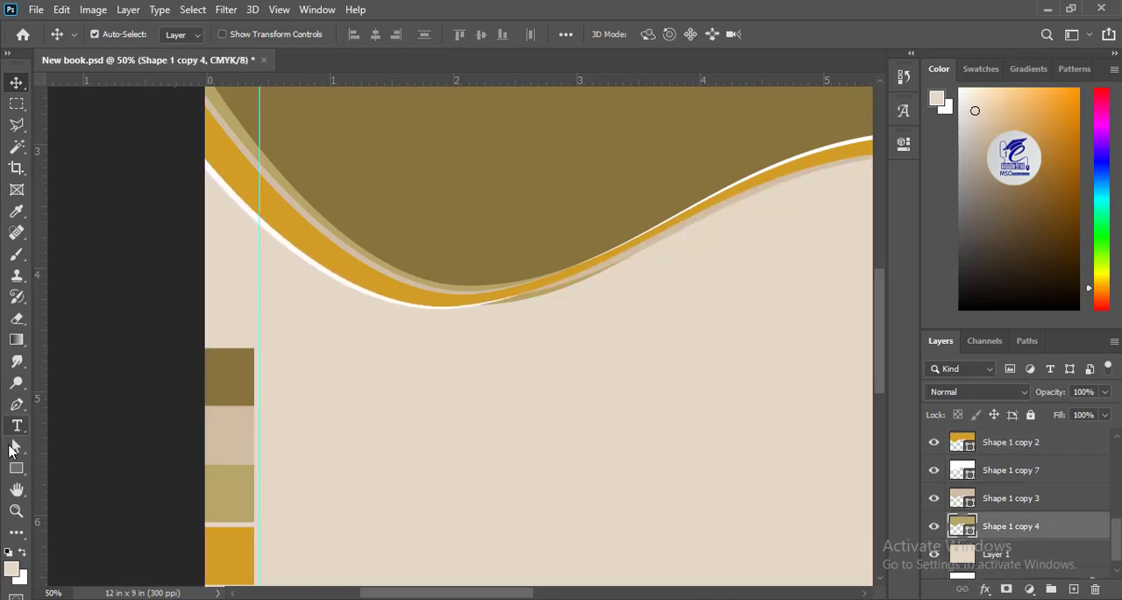
pyautogui.click(15, 446)
pyautogui.click(500, 293)
pyautogui.moveTo(618, 338); pyautogui.dragTo(365, 327)
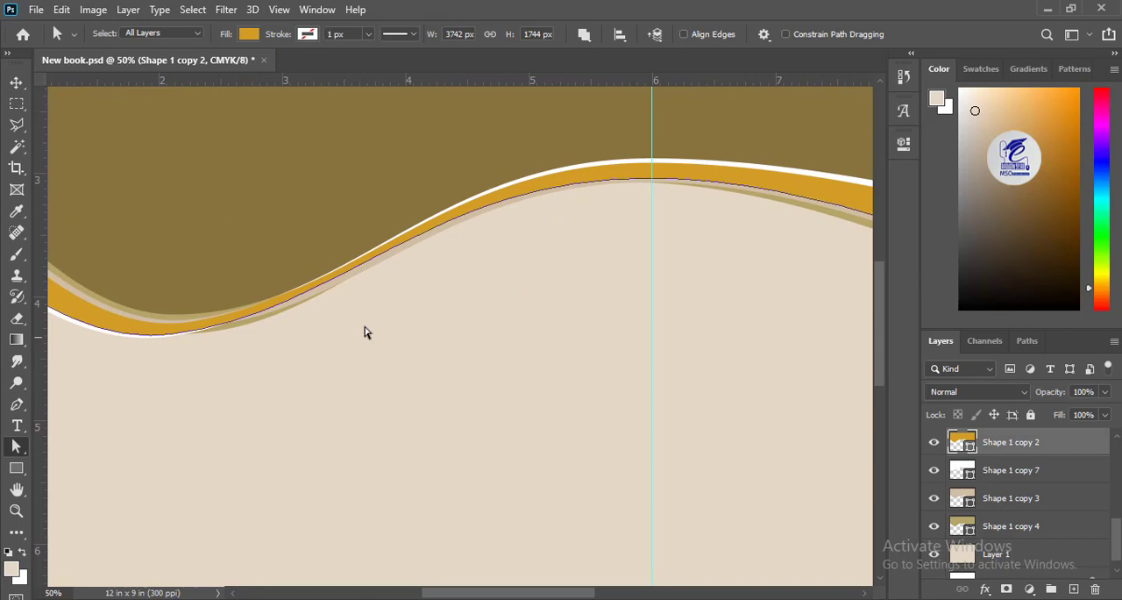
pyautogui.moveTo(171, 334); pyautogui.dragTo(171, 326)
pyautogui.hotkey('ctrl', 'z')
pyautogui.click(291, 306)
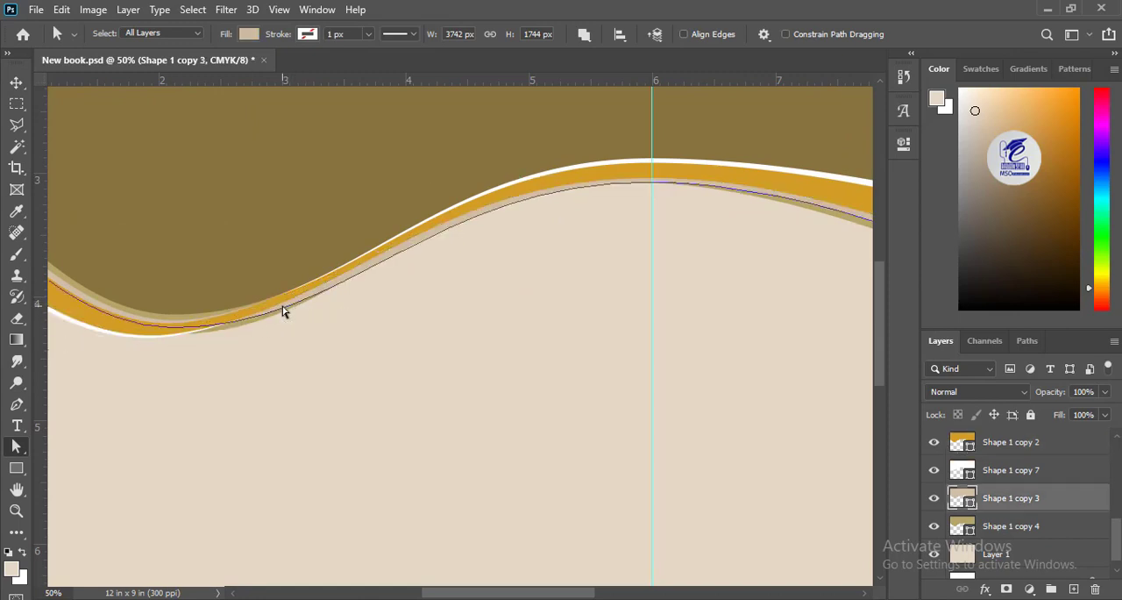
pyautogui.click(243, 329)
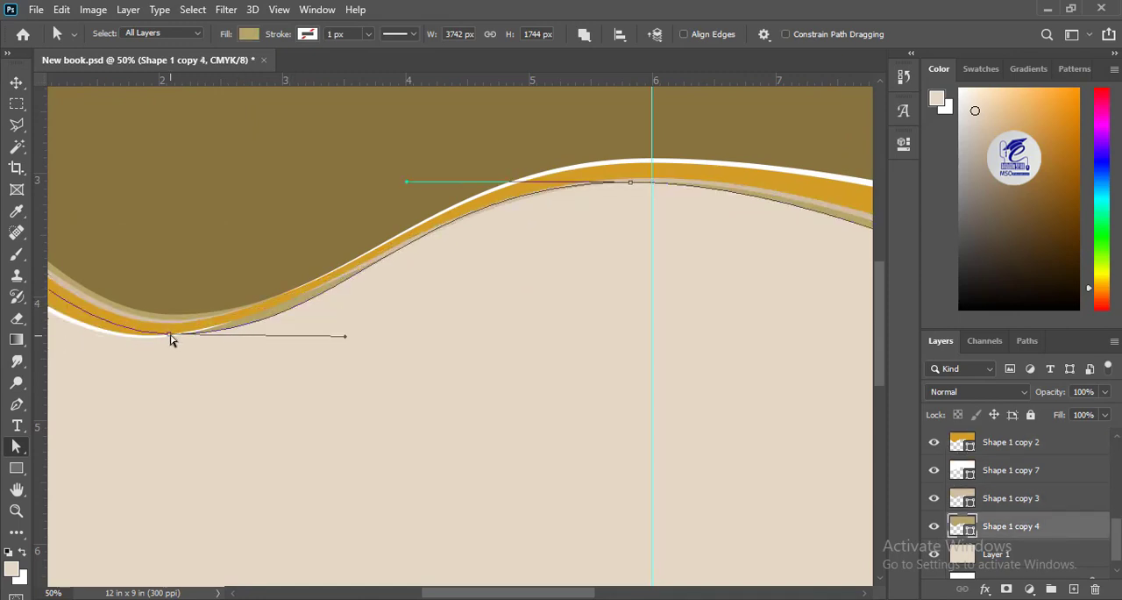
pyautogui.press('v')
pyautogui.click(260, 384)
# Step: Shift the orange band's left-end anchor slightly outward to thin the white strip along its left edge
pyautogui.moveTo(166, 378); pyautogui.dragTo(539, 421)
pyautogui.click(252, 256)
pyautogui.click(17, 446)
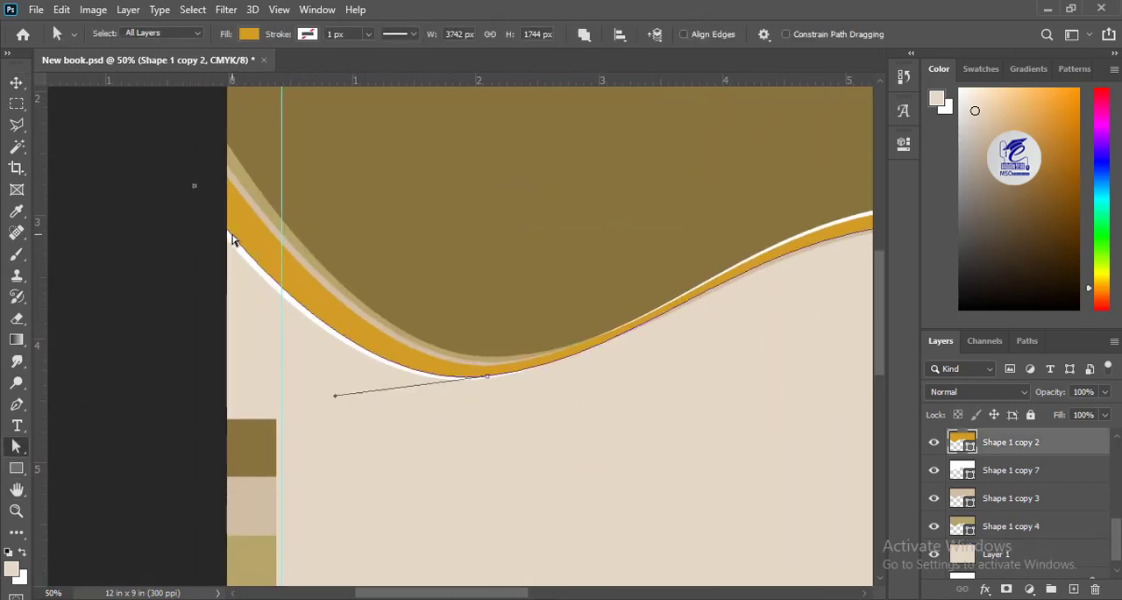
pyautogui.click(194, 188)
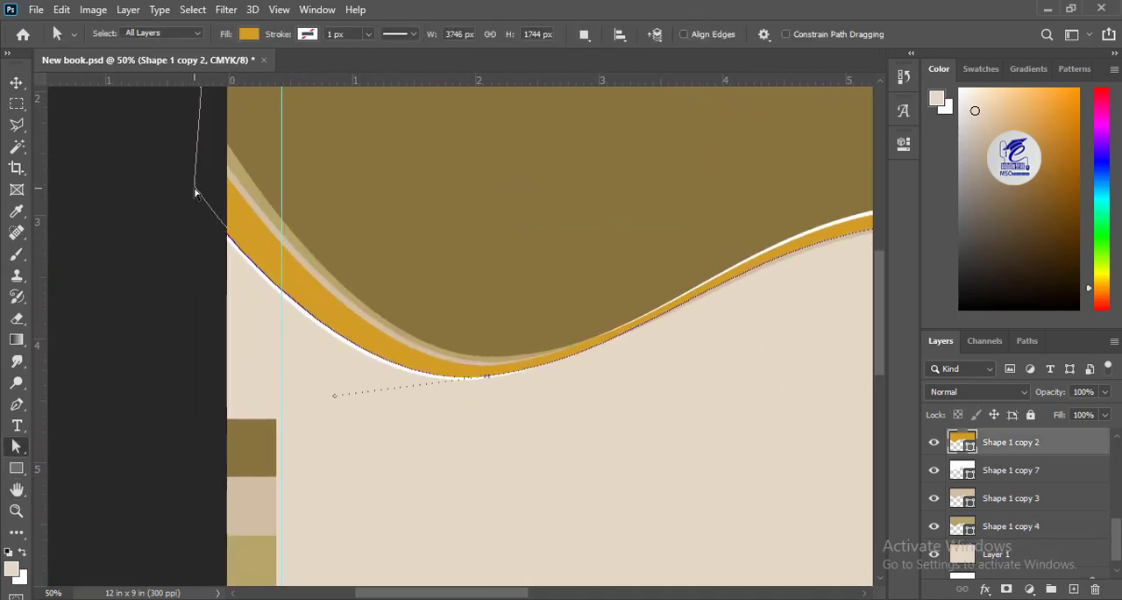
pyautogui.press('v')
pyautogui.keyDown('ctrl'); pyautogui.click(611, 453); pyautogui.keyUp('ctrl')
pyautogui.moveTo(653, 474); pyautogui.dragTo(210, 530)
pyautogui.hotkey('ctrl', '-')
pyautogui.hotkey('ctrl', '-')
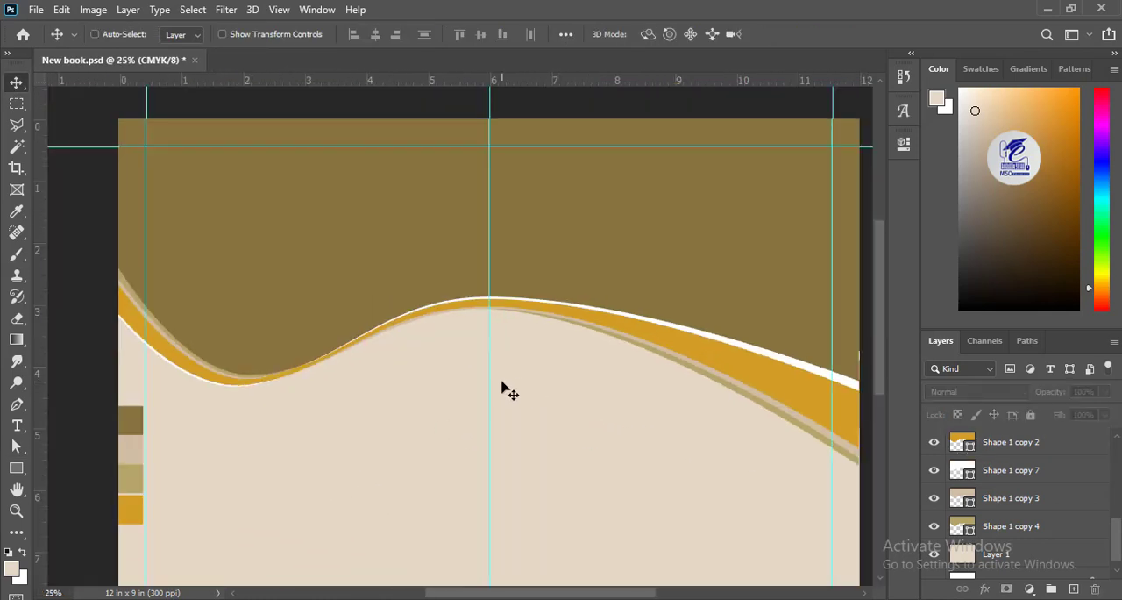
pyautogui.hotkey('ctrl', '+')
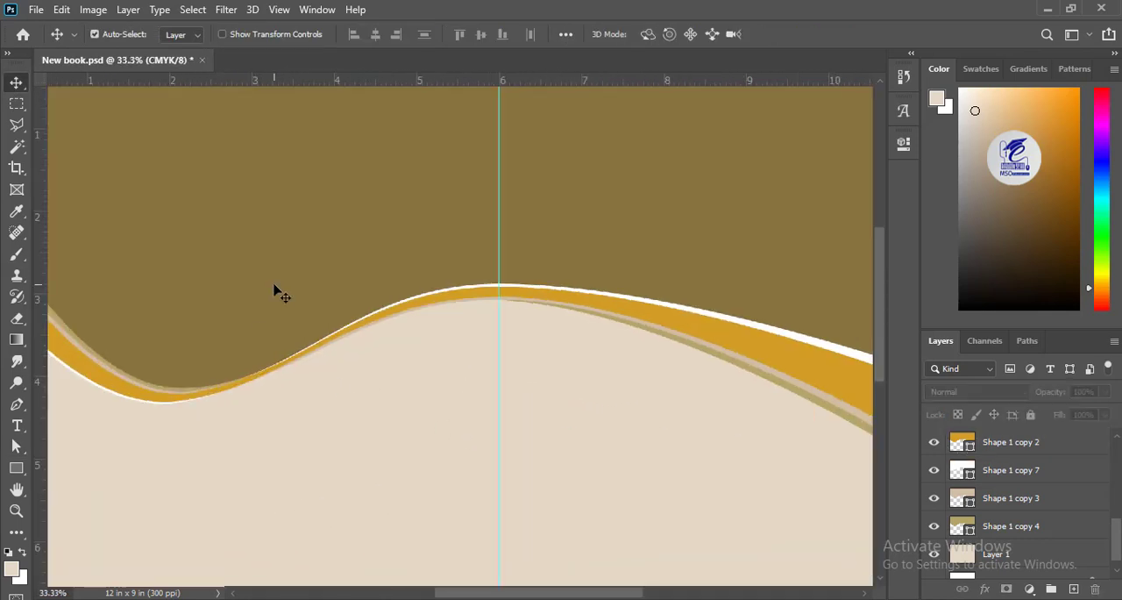
# Step: Draw a closed Pen shape about 3868 x 1607 px around the upper half of the cover in Group 3, its lower edge crossing the waves
pyautogui.moveTo(220, 436); pyautogui.dragTo(311, 416)
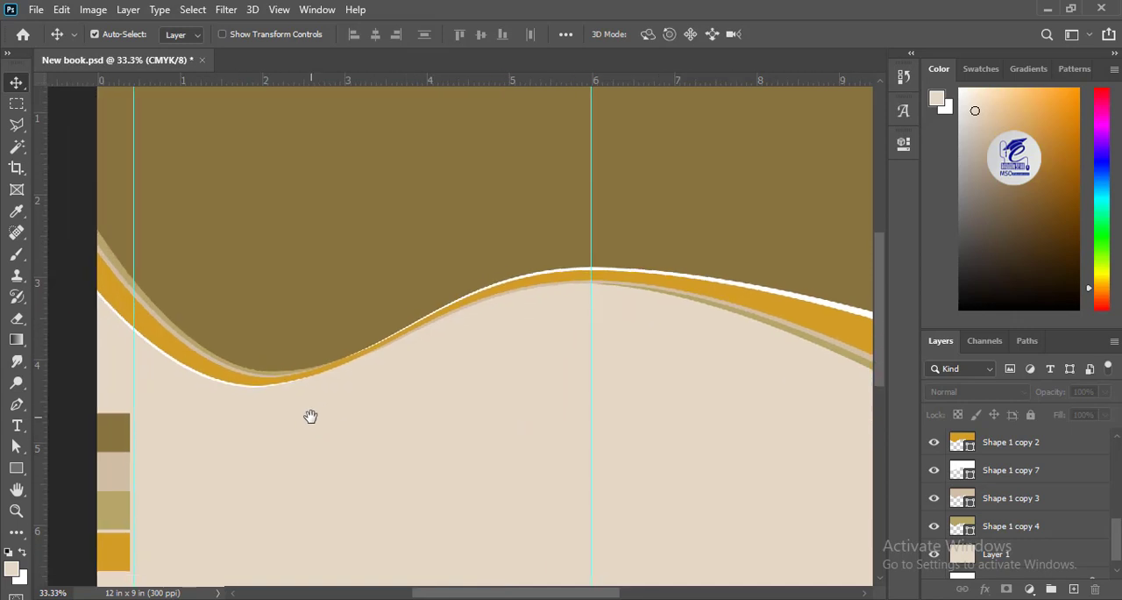
pyautogui.click(16, 405)
pyautogui.moveTo(1115, 542); pyautogui.dragTo(1107, 420)
pyautogui.click(1036, 440)
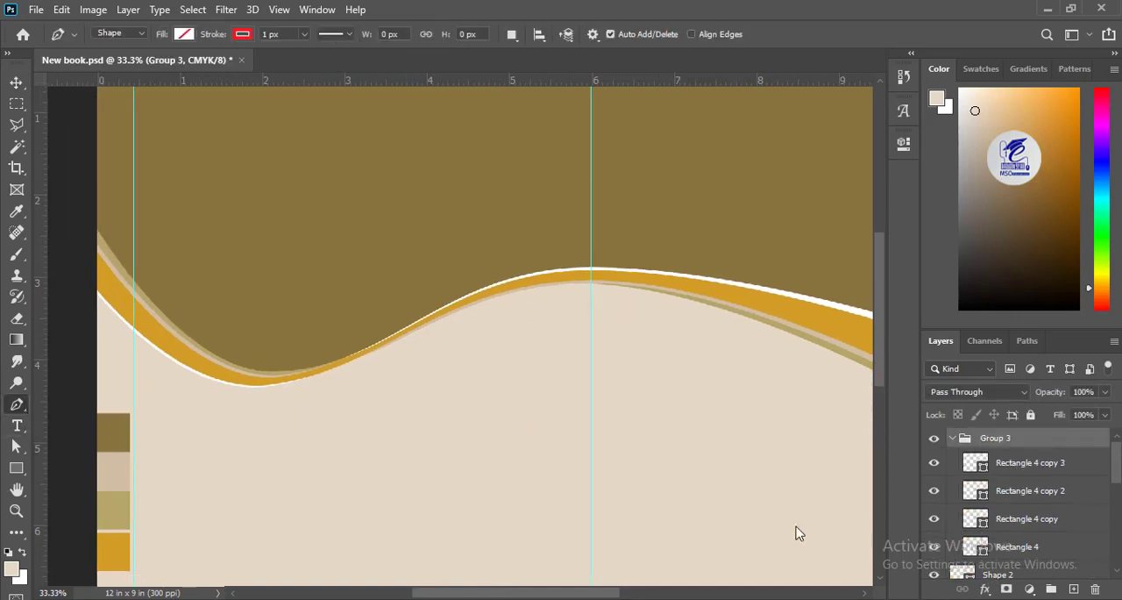
pyautogui.click(79, 306)
pyautogui.hscroll(5, 614, 408)
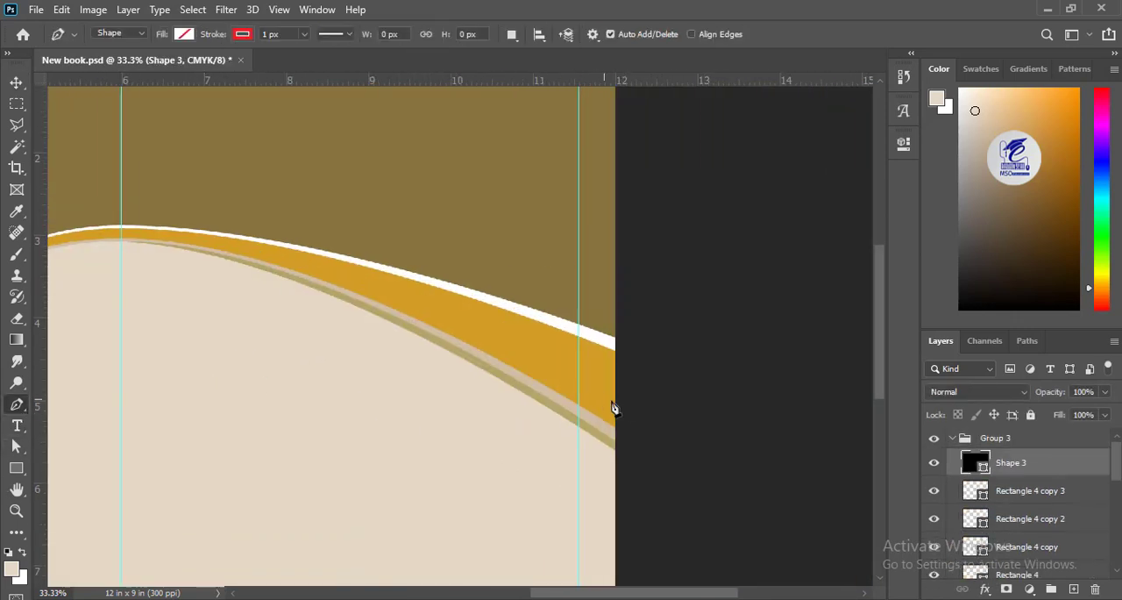
pyautogui.click(626, 407)
pyautogui.hotkey('ctrl', '-')
pyautogui.hotkey('ctrl', '-')
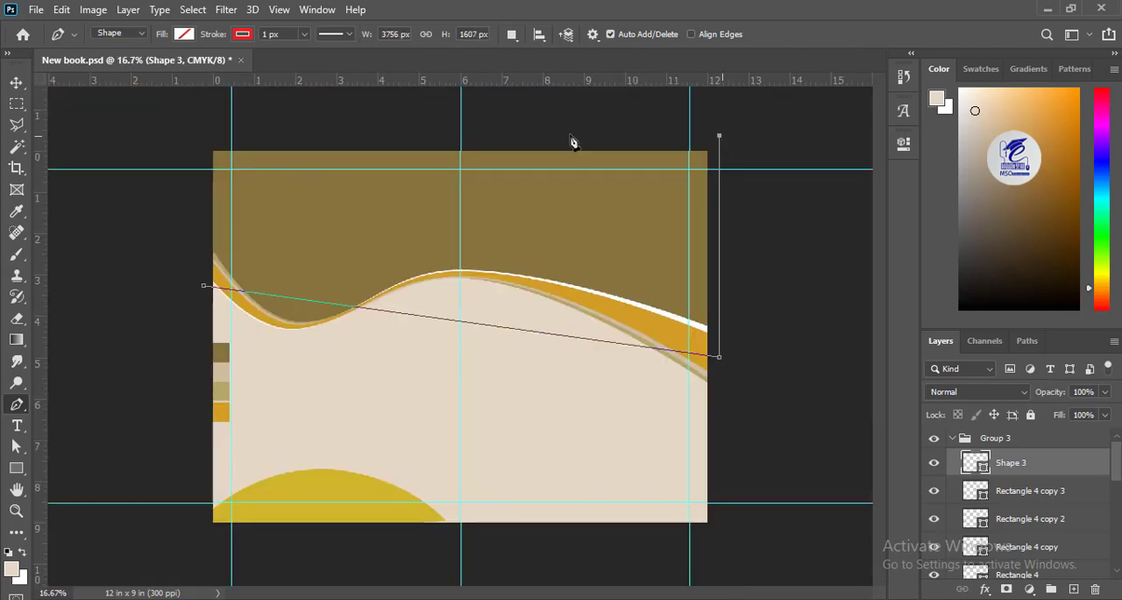
# Step: Give the new pen shape no fill and a white 5 px dashed stroke
pyautogui.click(184, 34)
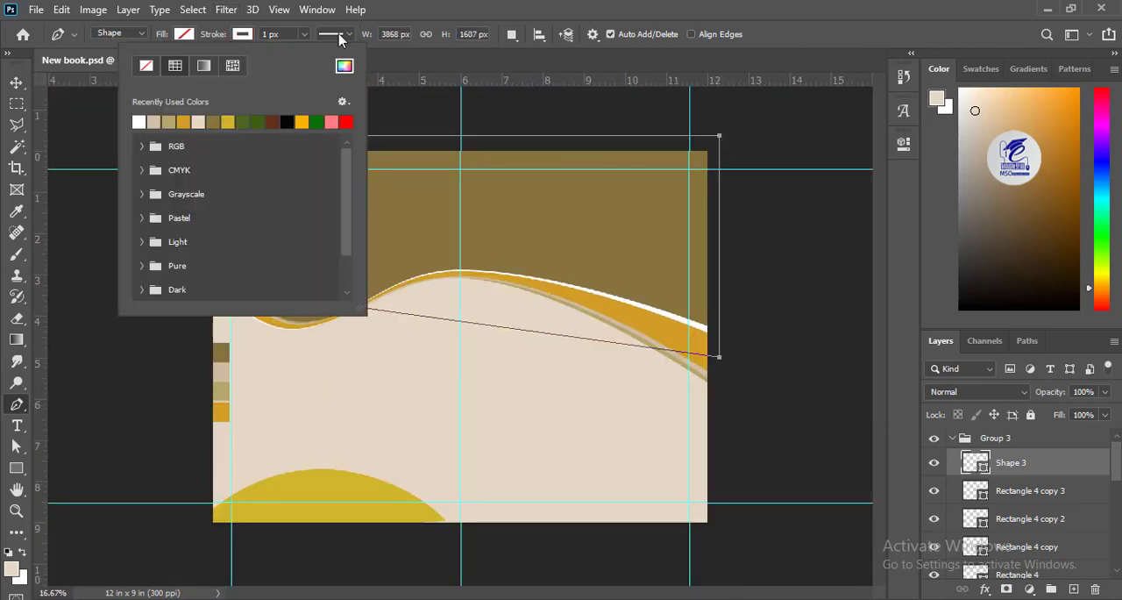
pyautogui.click(333, 34)
pyautogui.click(336, 112)
pyautogui.click(334, 233)
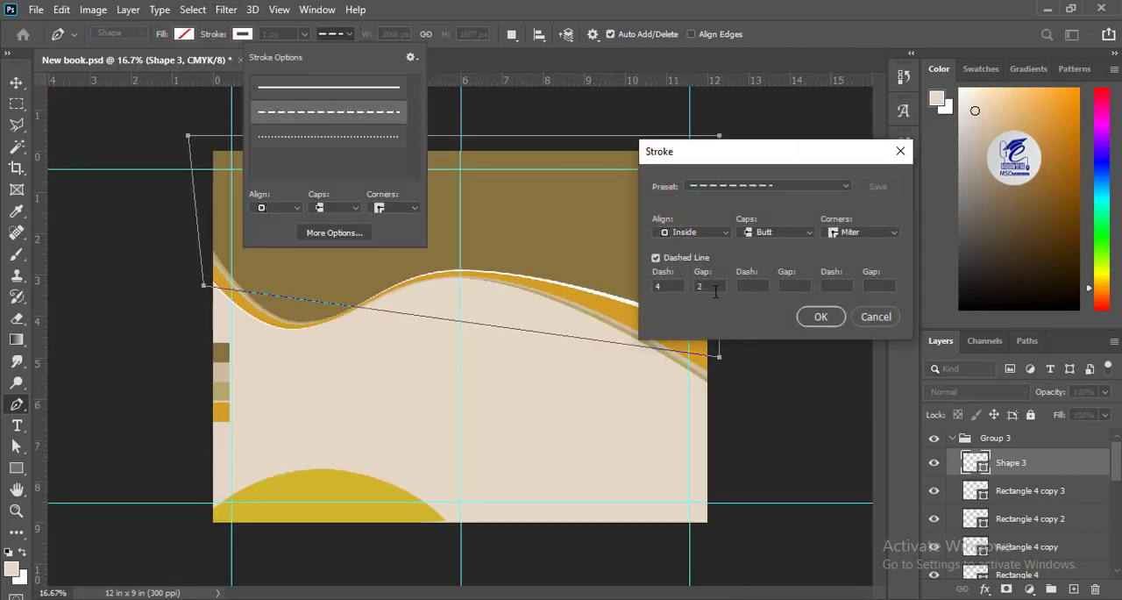
pyautogui.press('Return')
pyautogui.hotkey('ctrl', '+')
pyautogui.hotkey('ctrl', '+')
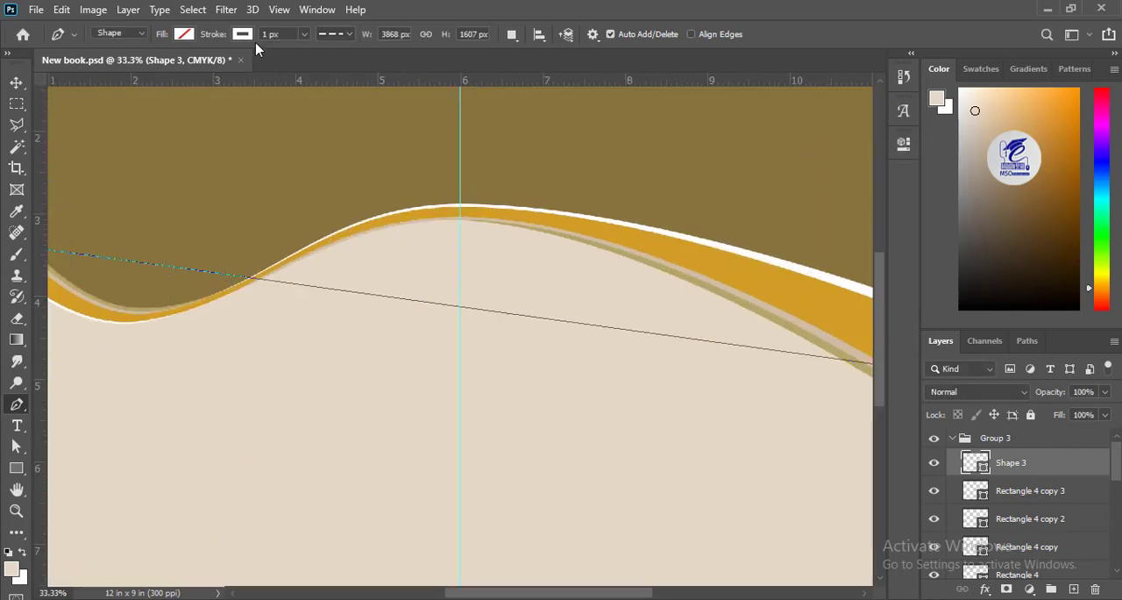
pyautogui.press('Return')
# Step: Add an anchor point on the dashed line near the 2 in mark and pull it down just below the waves' trough
pyautogui.press('v')
pyautogui.press('a')
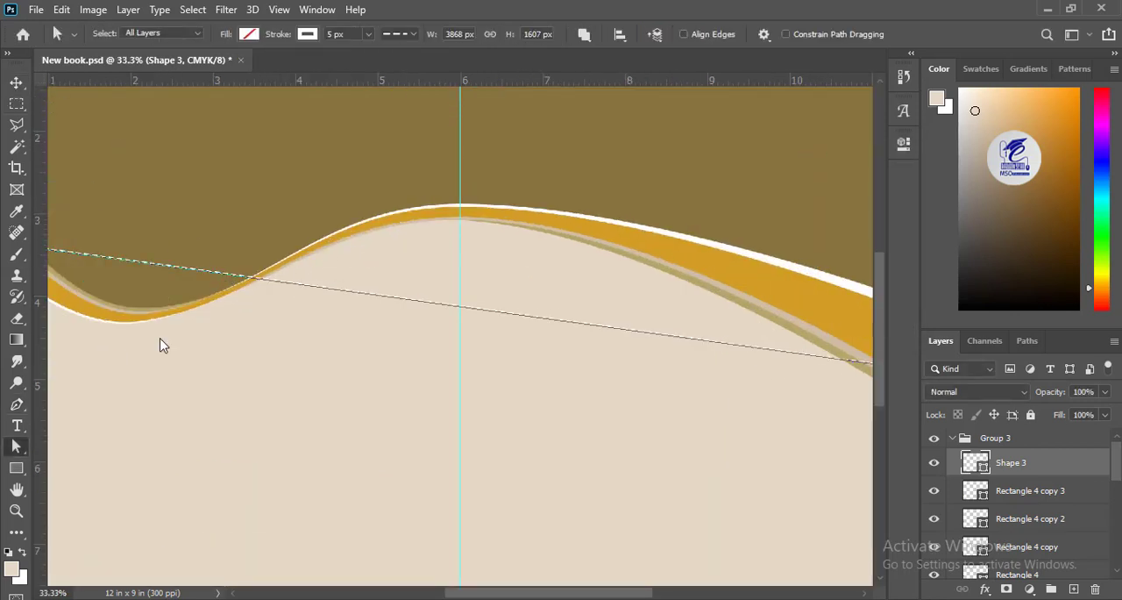
pyautogui.moveTo(160, 343)
pyautogui.mouseDown()
pyautogui.moveTo(498, 357)
pyautogui.moveTo(463, 346)
pyautogui.mouseUp()
pyautogui.rightClick(429, 266)
pyautogui.click(472, 223)
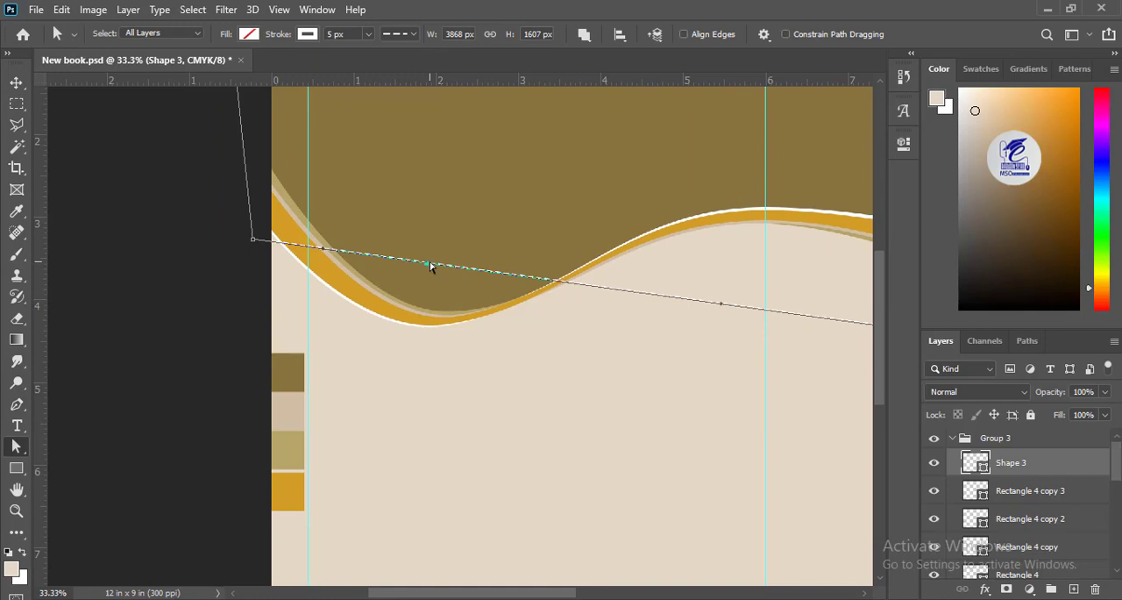
pyautogui.moveTo(429, 265); pyautogui.dragTo(393, 332)
# Step: Add a second anchor point on the dashed line and raise it to the crest so the dashes run along the orange band
pyautogui.moveTo(768, 381); pyautogui.dragTo(331, 350)
pyautogui.rightClick(454, 337)
pyautogui.click(495, 223)
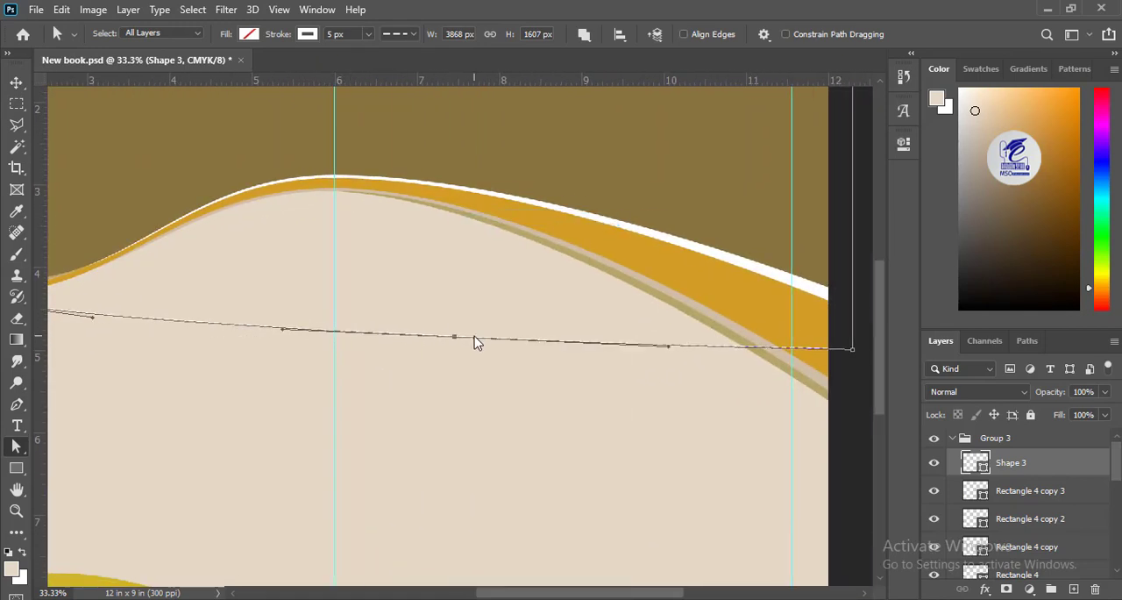
pyautogui.moveTo(454, 337); pyautogui.dragTo(374, 186)
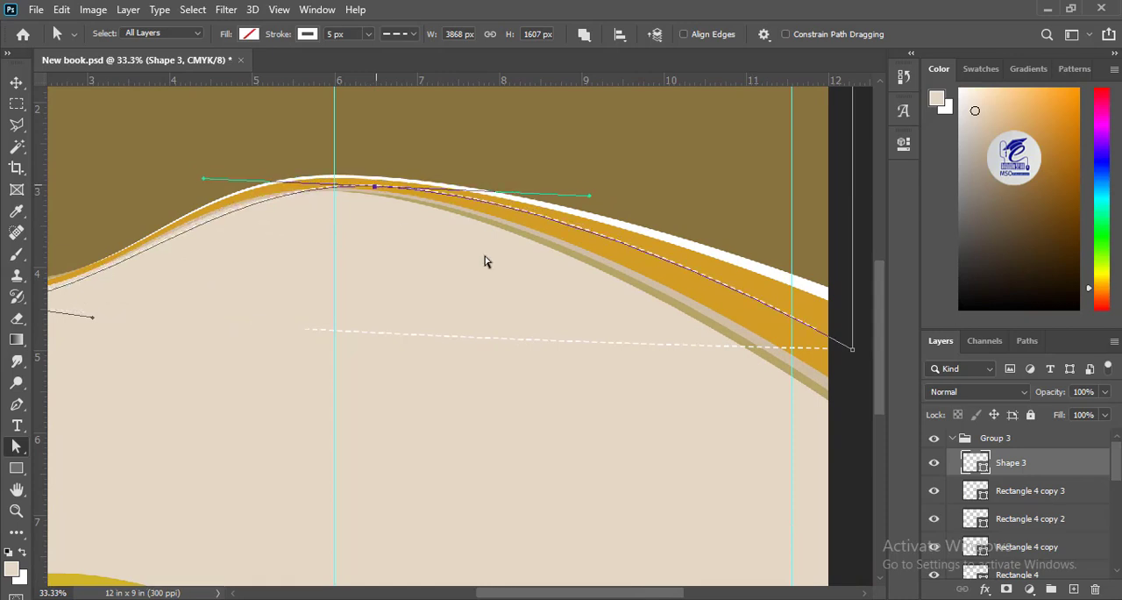
pyautogui.click(19, 86)
pyautogui.click(120, 336)
pyautogui.moveTo(121, 336); pyautogui.dragTo(471, 320)
pyautogui.moveTo(424, 391); pyautogui.dragTo(305, 315)
pyautogui.hotkey('ctrl', '-')
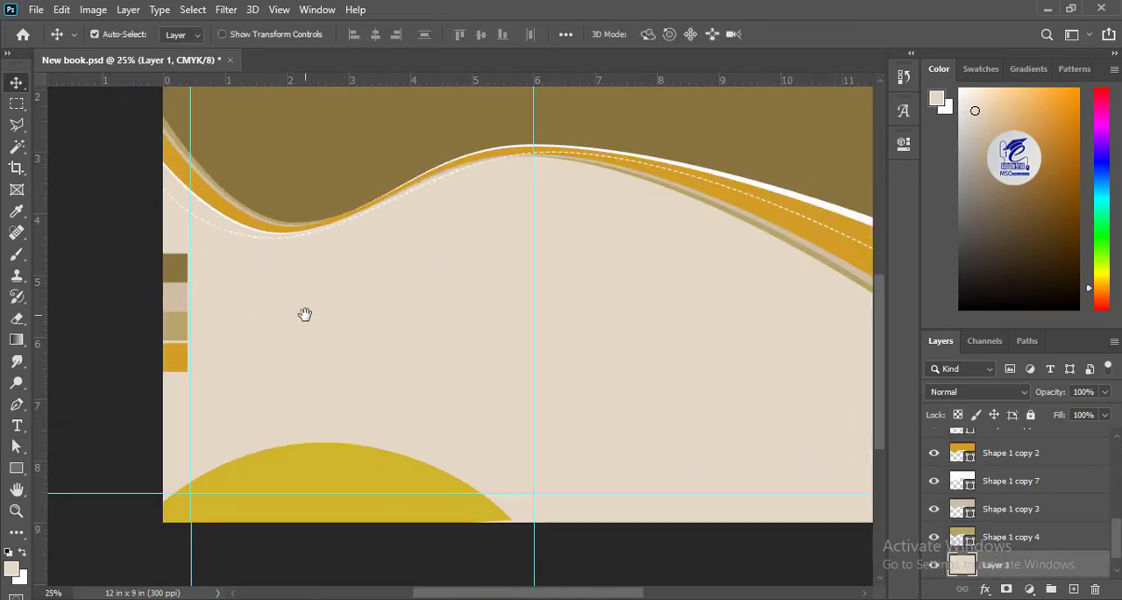
# Step: Move the yellow mound's lower-right corner onto the page's bottom edge and duplicate the shape
pyautogui.click(345, 483)
pyautogui.press('a')
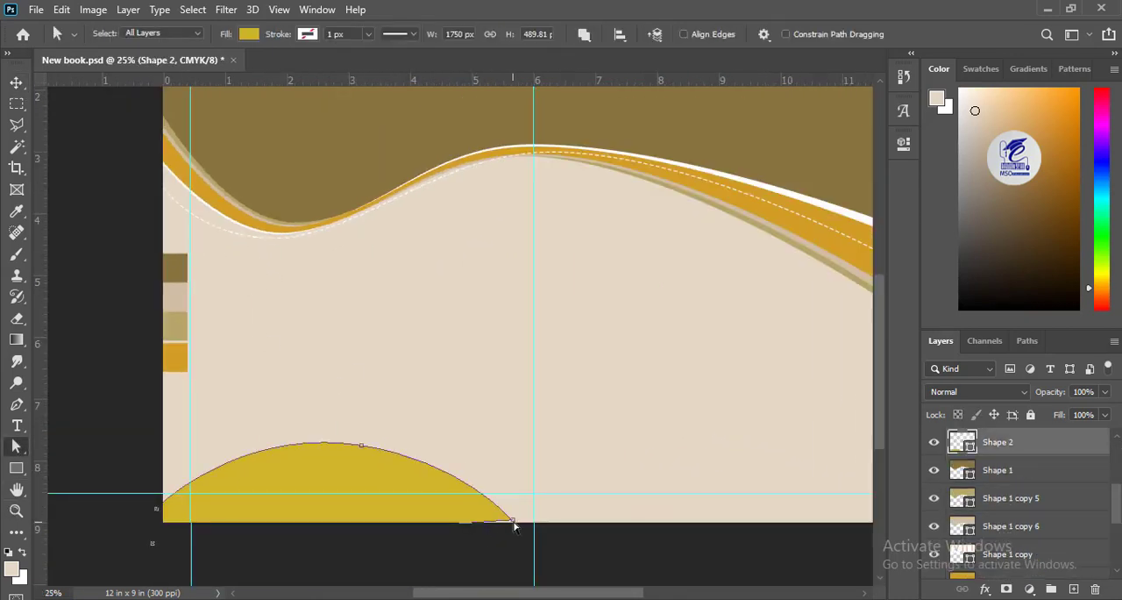
pyautogui.click(514, 522)
pyautogui.moveTo(1005, 441); pyautogui.dragTo(1071, 589)
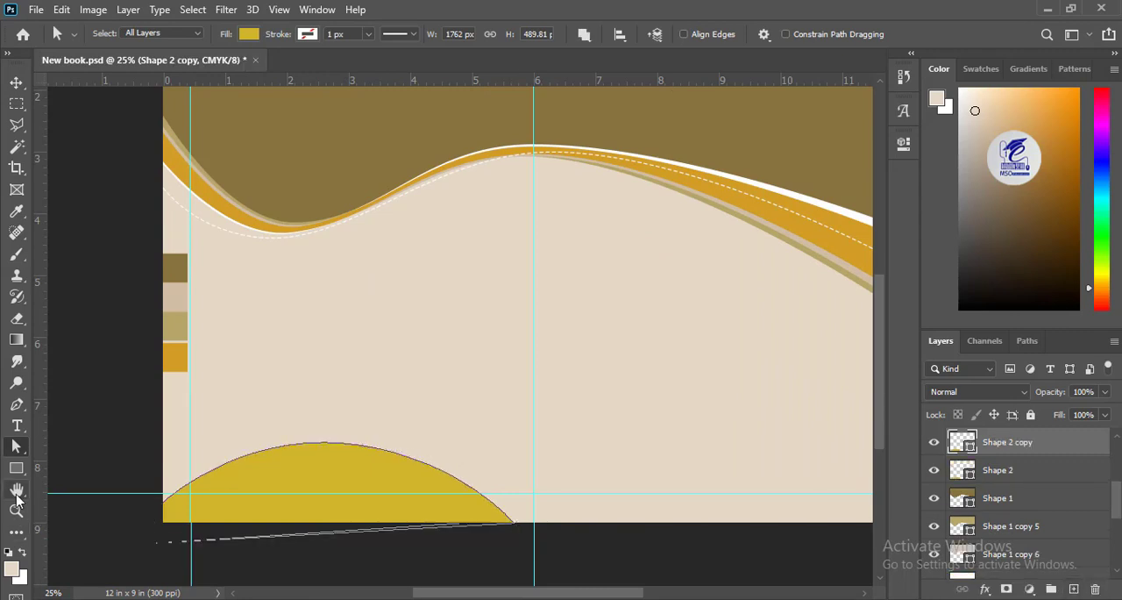
# Step: Extend the lower mound shape's right corner to the centre guide and undo the first raise of its top anchor
pyautogui.click(976, 482)
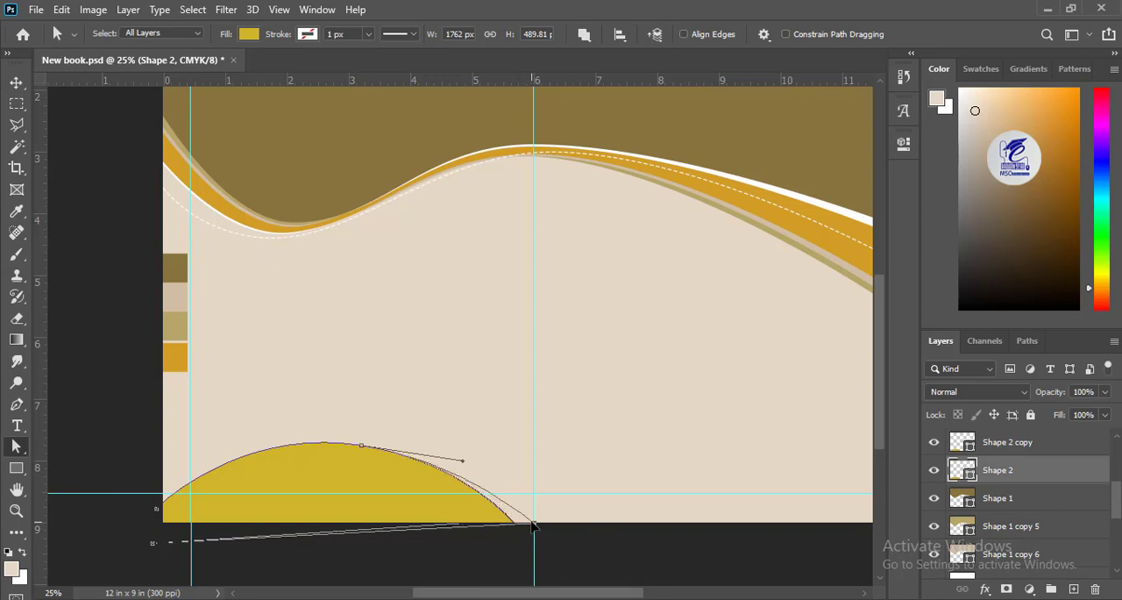
pyautogui.moveTo(361, 451); pyautogui.dragTo(363, 441)
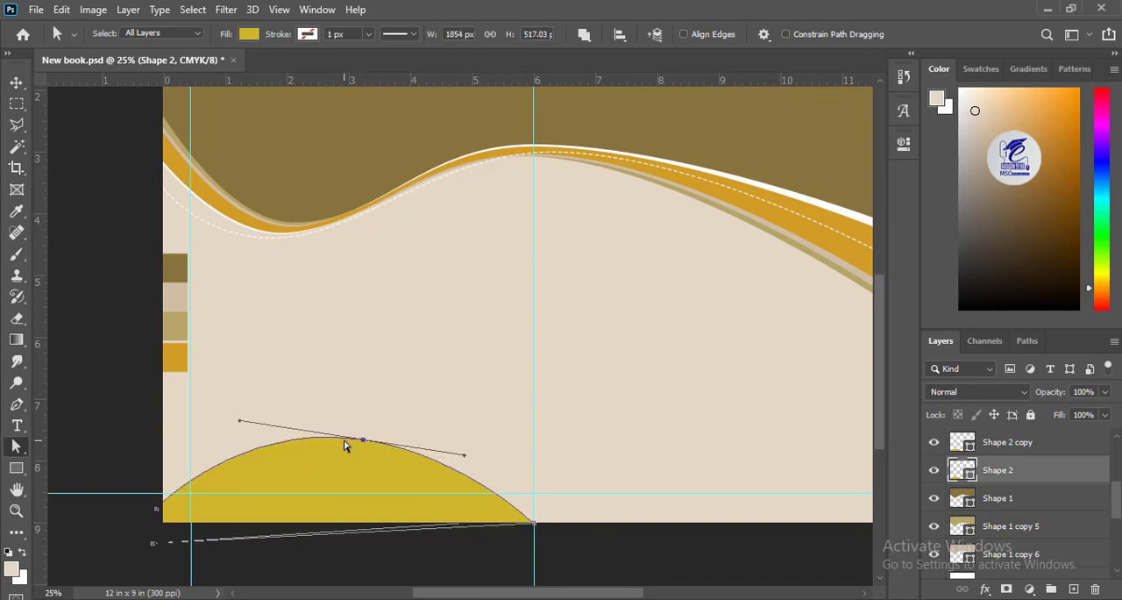
pyautogui.hotkey('ctrl', 'z')
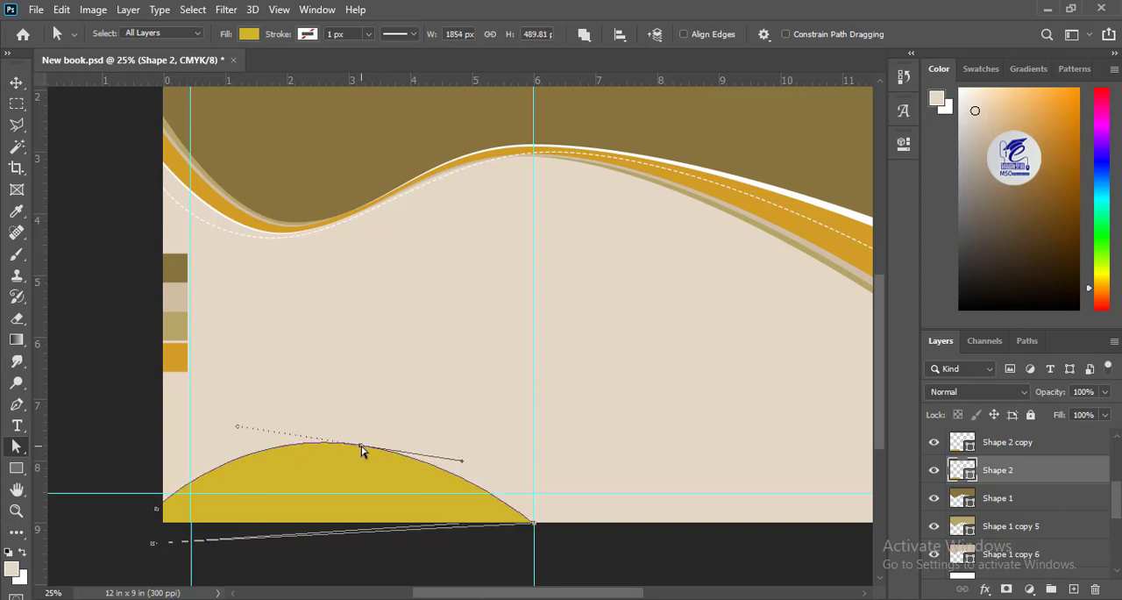
# Step: Fill the lower mound shape with the brown sampled from the top wave
pyautogui.click(16, 467)
pyautogui.click(209, 34)
pyautogui.click(285, 66)
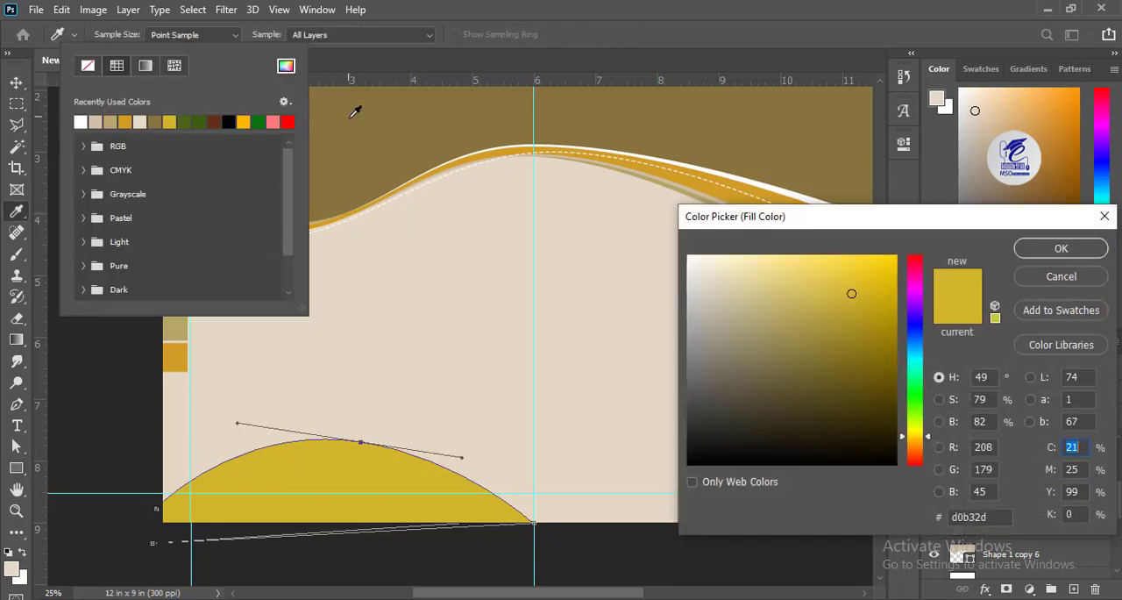
pyautogui.click(351, 117)
pyautogui.press('Return')
# Step: Scale the yellow and brown mound shapes down together so they end well short of the centre guide
pyautogui.click(16, 83)
pyautogui.click(431, 494)
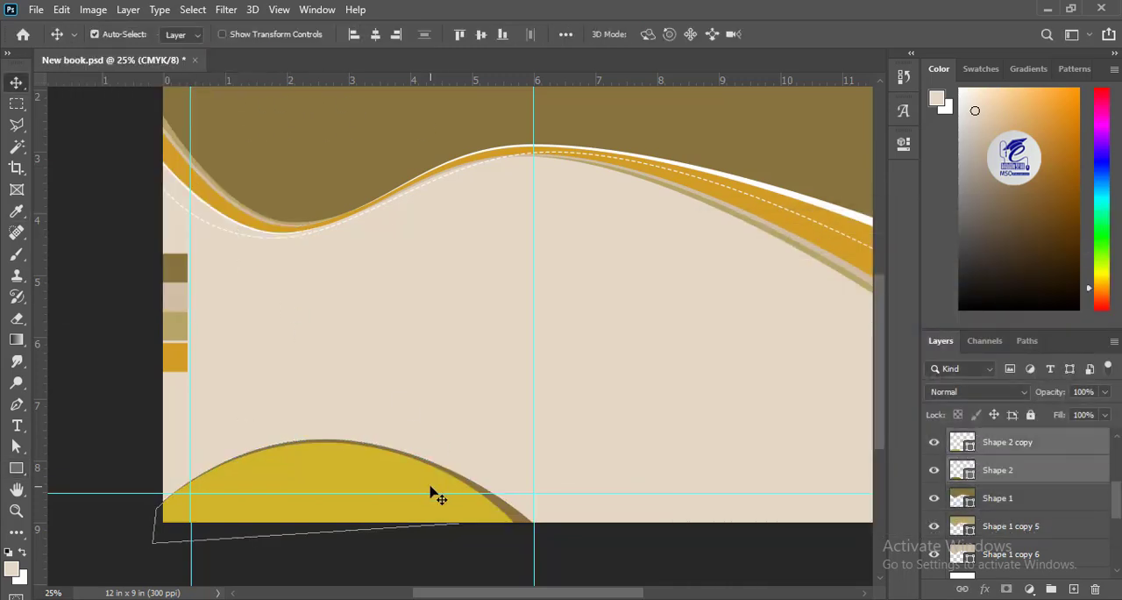
pyautogui.hotkey('ctrl', 't')
pyautogui.moveTo(536, 439); pyautogui.dragTo(523, 455)
pyautogui.press('Return')
pyautogui.moveTo(662, 366); pyautogui.dragTo(634, 395)
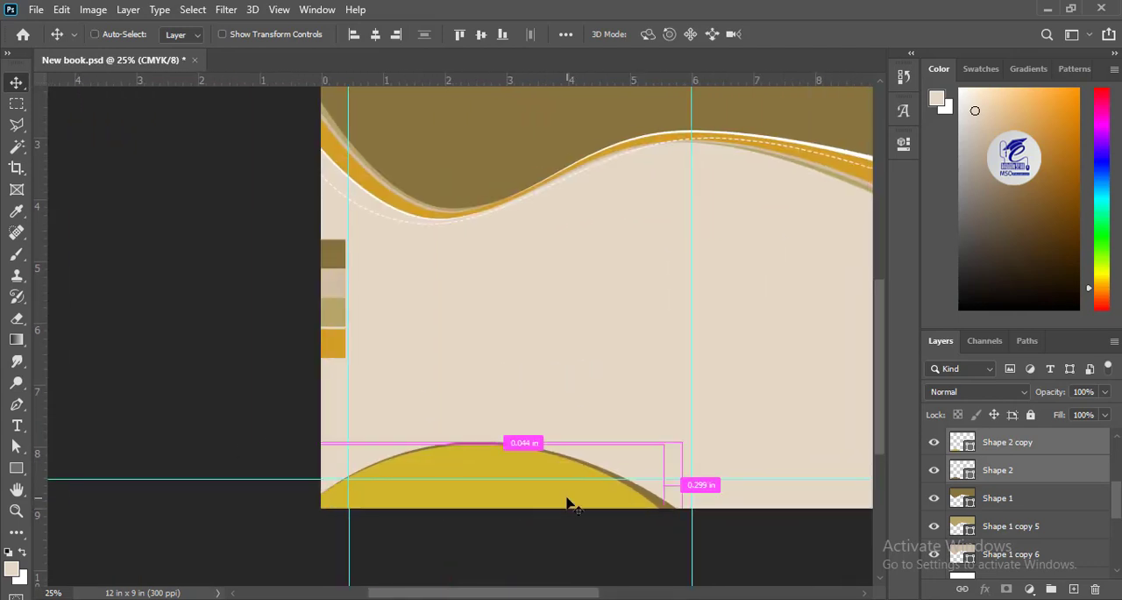
pyautogui.hotkey('ctrl', 't')
pyautogui.moveTo(681, 441); pyautogui.dragTo(661, 452)
pyautogui.press('Return')
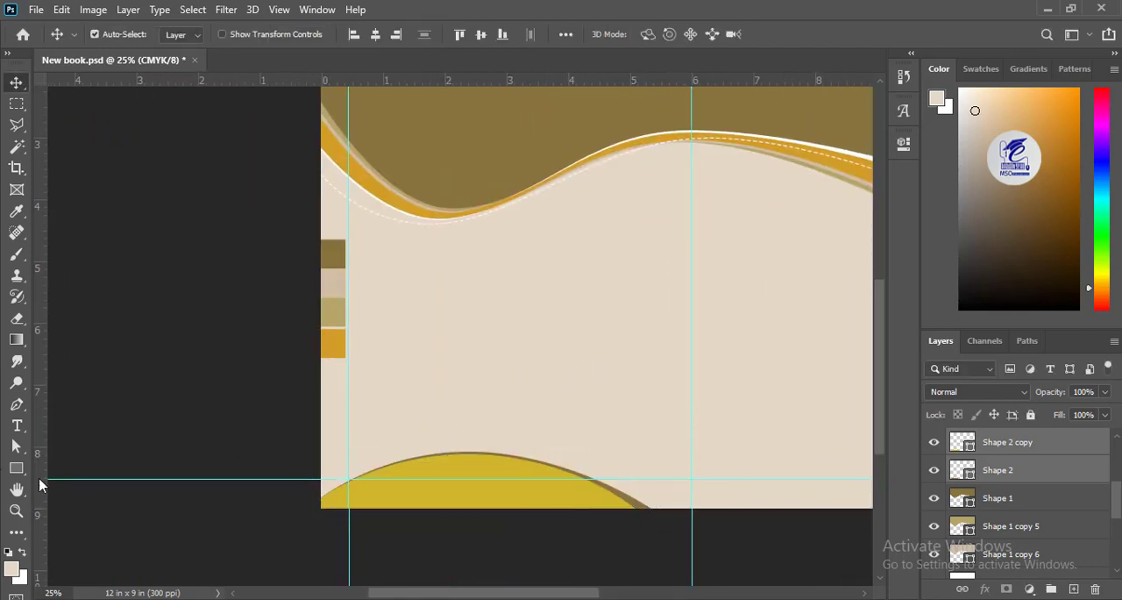
# Step: Add two vertical guides for the spine, about 0.2 in on either side of the centre guide
pyautogui.moveTo(40, 484); pyautogui.dragTo(674, 497)
pyautogui.moveTo(37, 505); pyautogui.dragTo(365, 298)
pyautogui.hotkey('ctrl', '+')
# Step: Draw a 125 x 713 px rectangle between the two spine guides, just above Layer 1 and reaching below the page's bottom edge
pyautogui.click(424, 375)
pyautogui.click(17, 470)
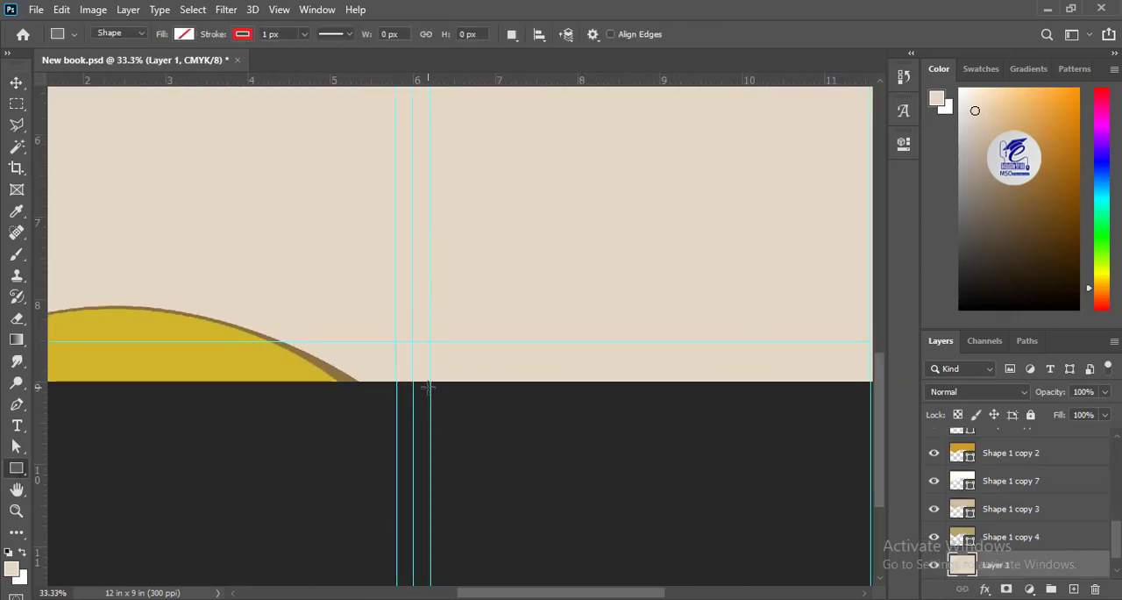
pyautogui.moveTo(431, 390); pyautogui.dragTo(395, 193)
# Step: Lower the spine rectangle's top-left corner slightly to give the bar a slanted top
pyautogui.click(17, 447)
pyautogui.rightClick(19, 469)
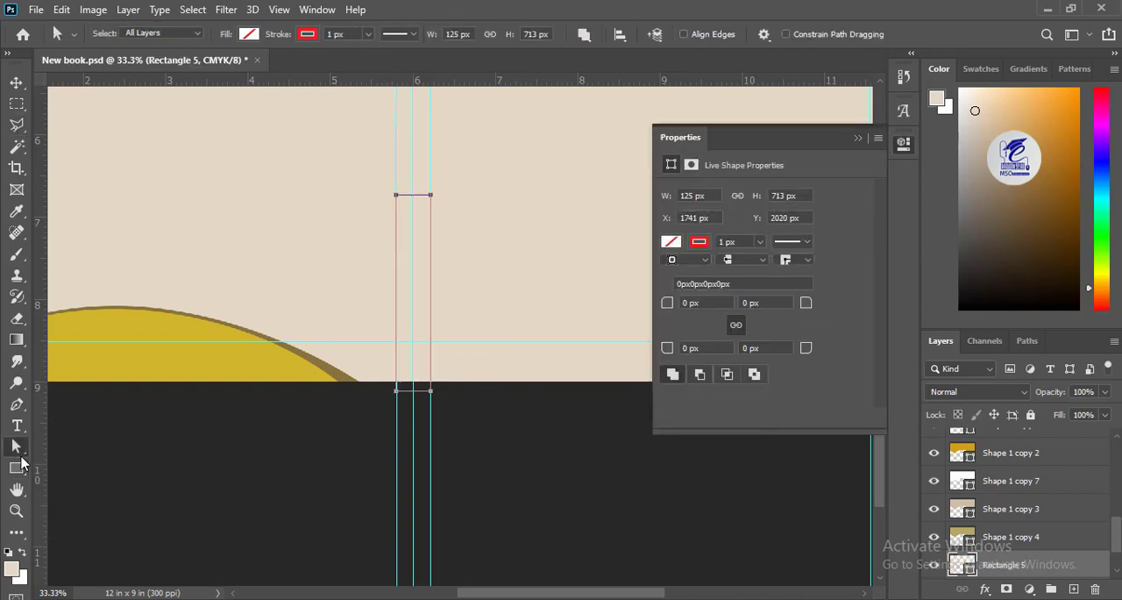
pyautogui.rightClick(20, 450)
pyautogui.click(79, 467)
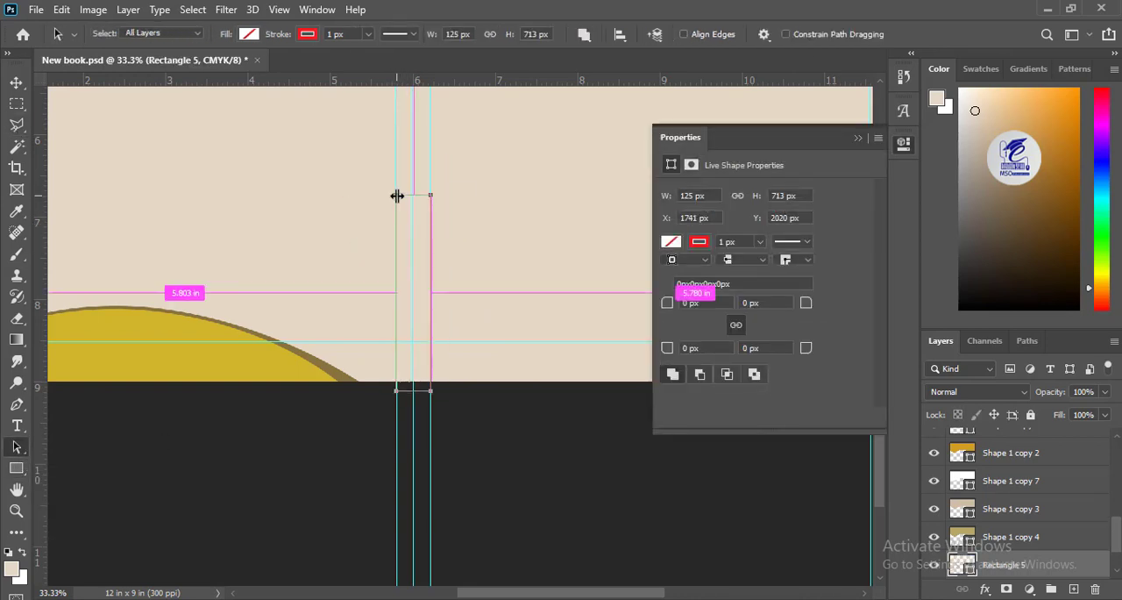
pyautogui.hotkey('ctrl', 't')
pyautogui.moveTo(396, 195); pyautogui.dragTo(398, 208)
pyautogui.press('Return')
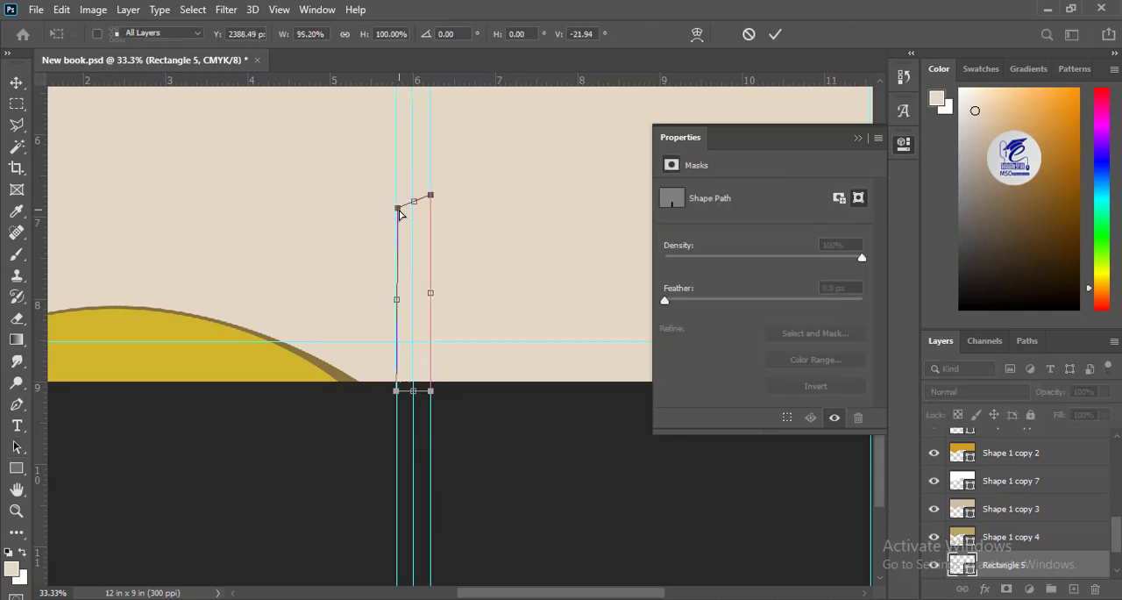
# Step: Remove the spine bar's stroke and fill it with brown 87733c
pyautogui.click(308, 35)
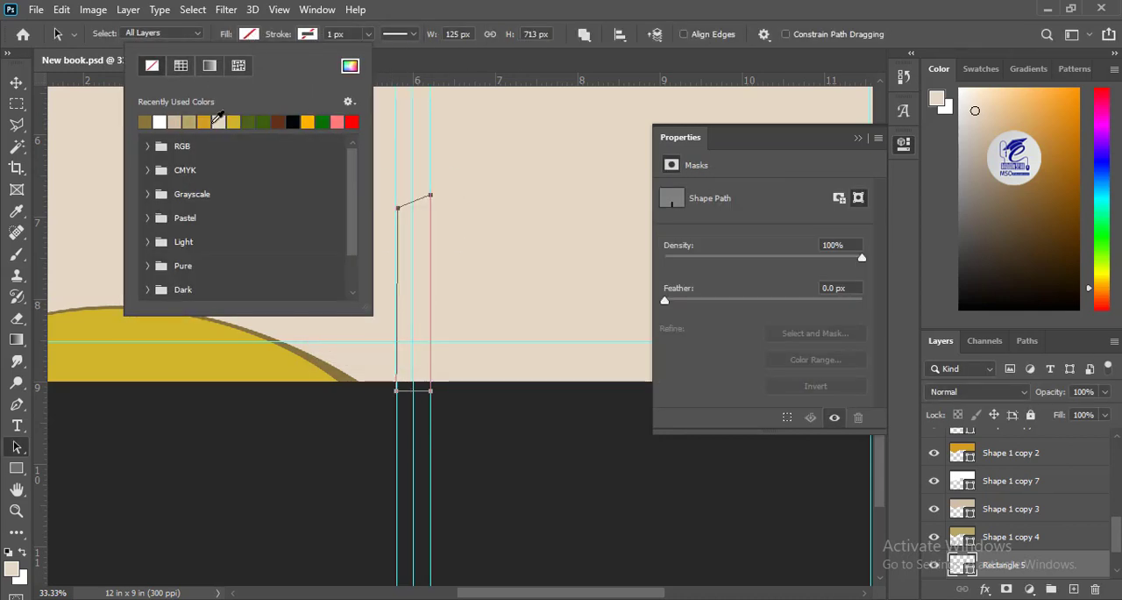
pyautogui.click(349, 66)
pyautogui.click(803, 353)
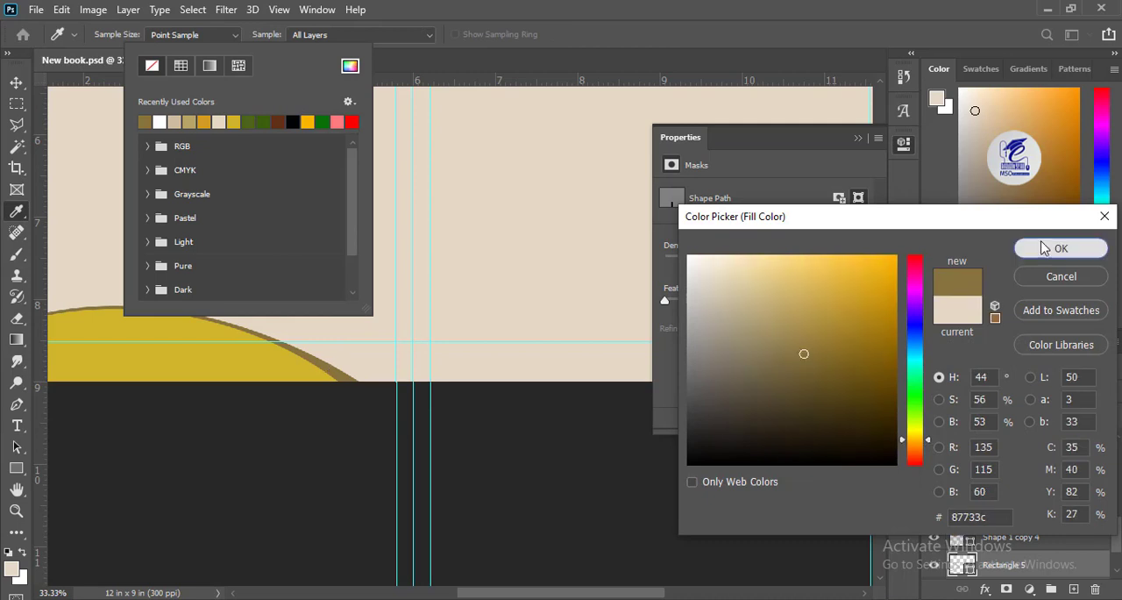
pyautogui.click(1060, 248)
# Step: Duplicate the brown spine bar, place the copy beneath the original, nudge it upward and fill it orange
pyautogui.press('v')
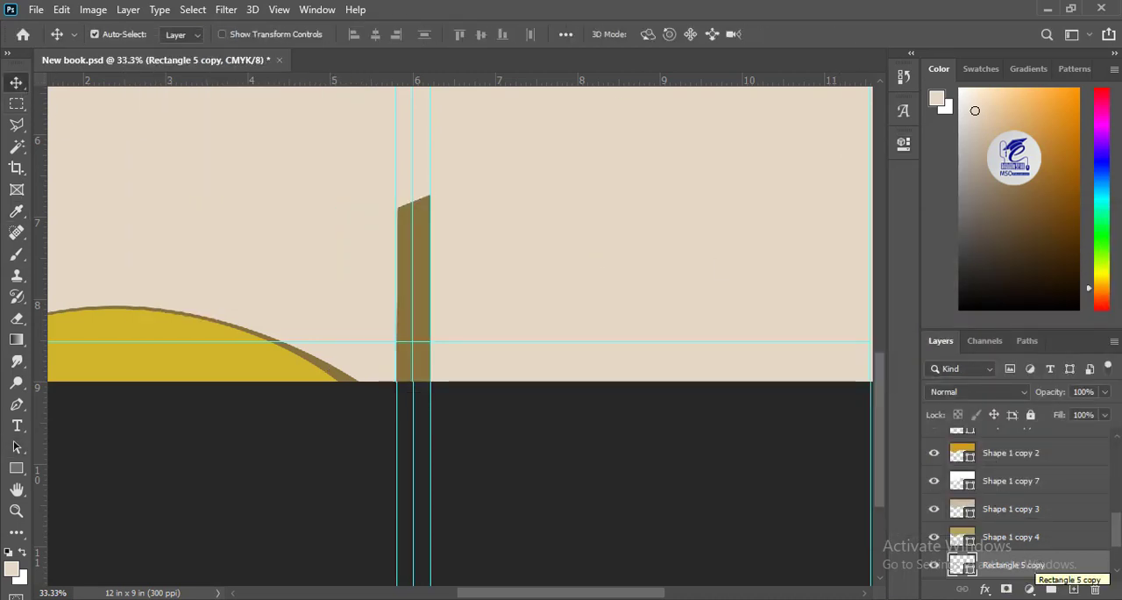
pyautogui.scroll(-3, 1031, 556)
pyautogui.moveTo(1002, 484); pyautogui.dragTo(1001, 513)
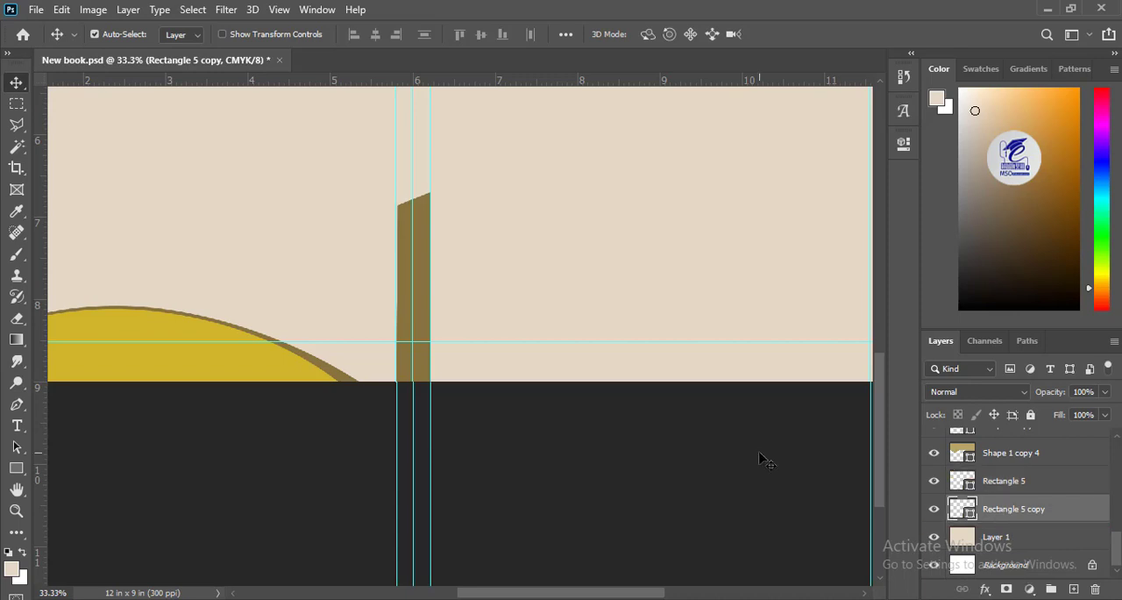
pyautogui.click(16, 468)
pyautogui.click(183, 34)
pyautogui.click(143, 122)
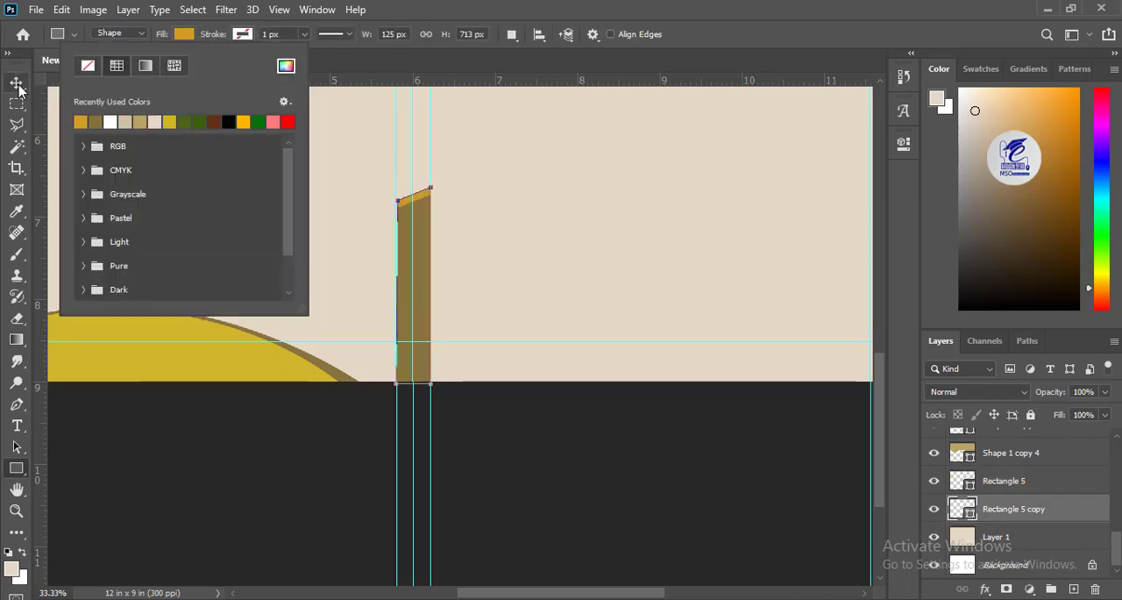
# Step: Stretch the orange spine bar upward to a height of 737 px so a thicker orange strip caps the brown one
pyautogui.click(17, 85)
pyautogui.moveTo(414, 215); pyautogui.dragTo(516, 383)
pyautogui.hotkey('ctrl', 't')
pyautogui.press('Return')
# Step: Duplicate the orange spine bar, fill the copy khaki, place it beneath the orange bar and nudge it upward
pyautogui.hotkey('ctrl', 'j')
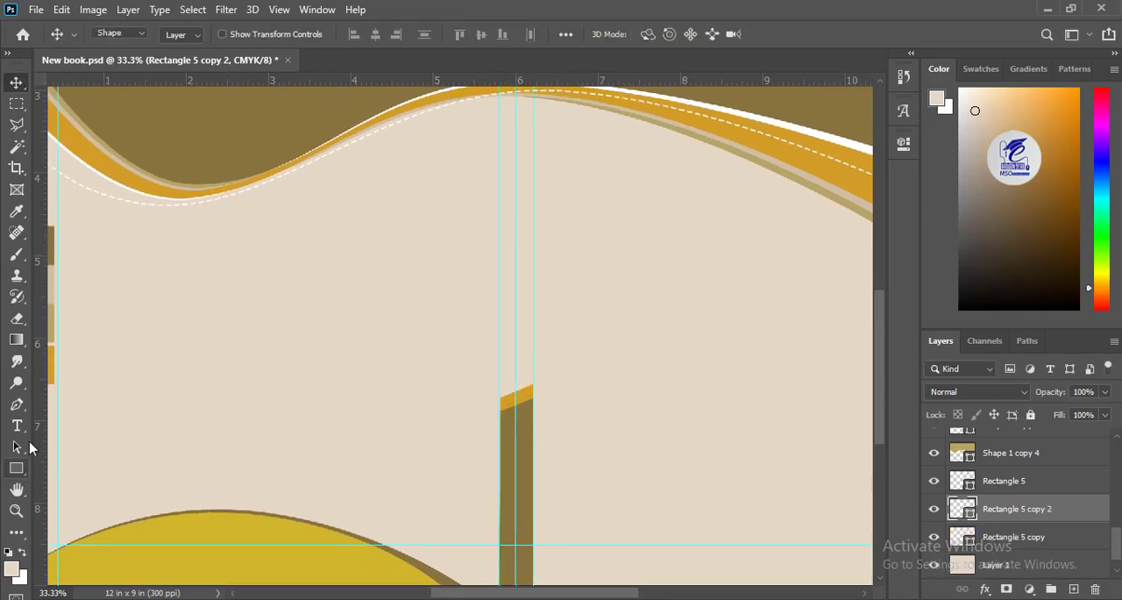
pyautogui.click(17, 468)
pyautogui.click(183, 34)
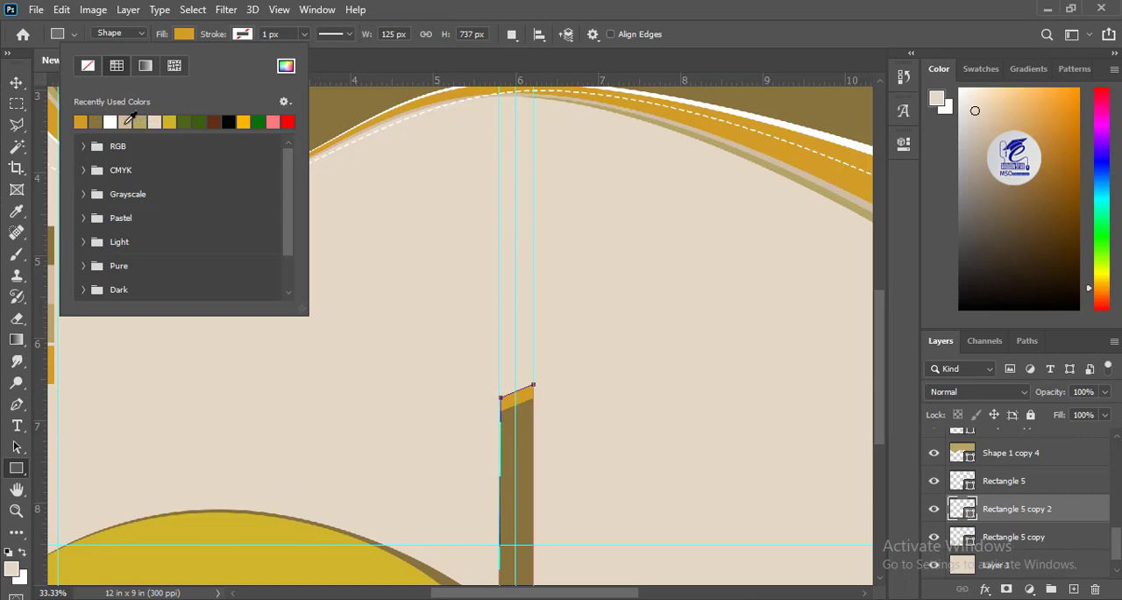
pyautogui.press('v')
pyautogui.moveTo(1025, 514); pyautogui.dragTo(1022, 545)
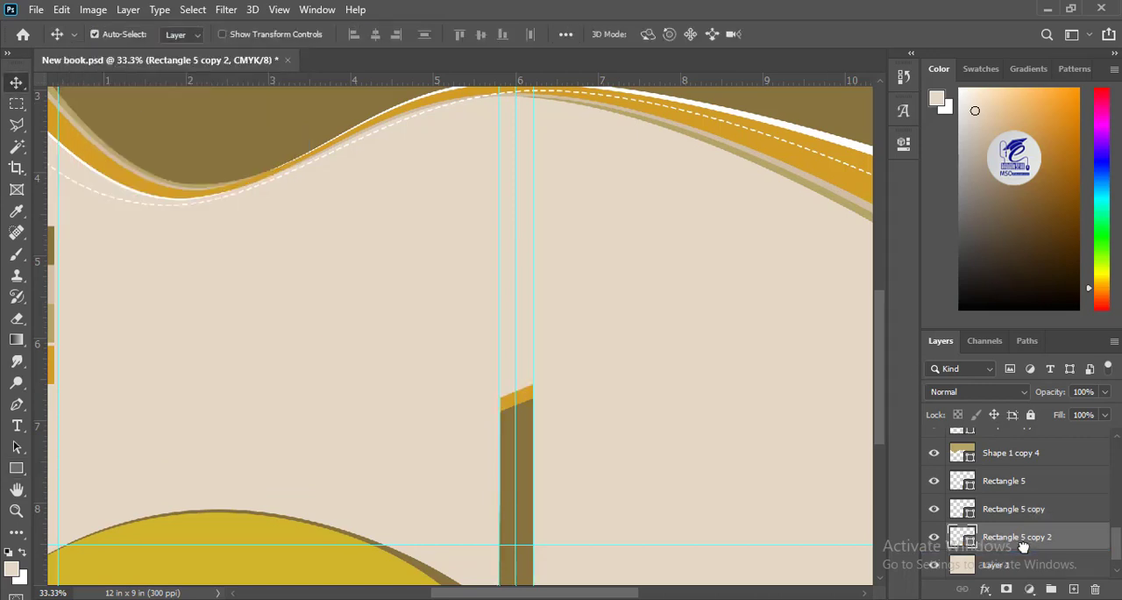
# Step: Duplicate the khaki spine bar, place the copy beneath it, fill it white and nudge it upward as a thin cap
pyautogui.hotkey('ctrl', 'j')
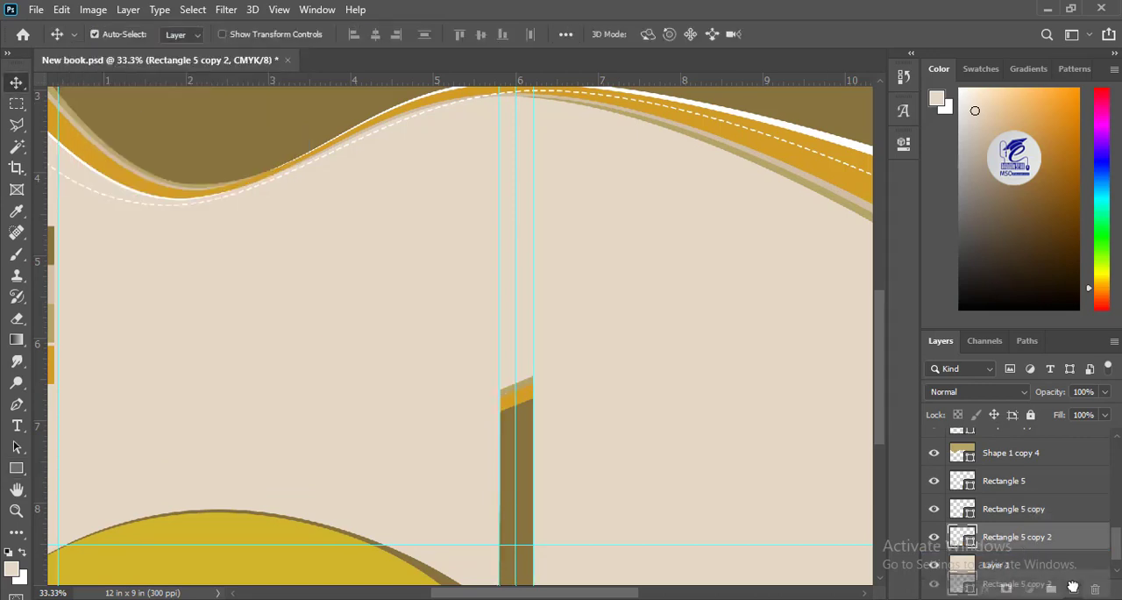
pyautogui.click(17, 470)
pyautogui.click(183, 34)
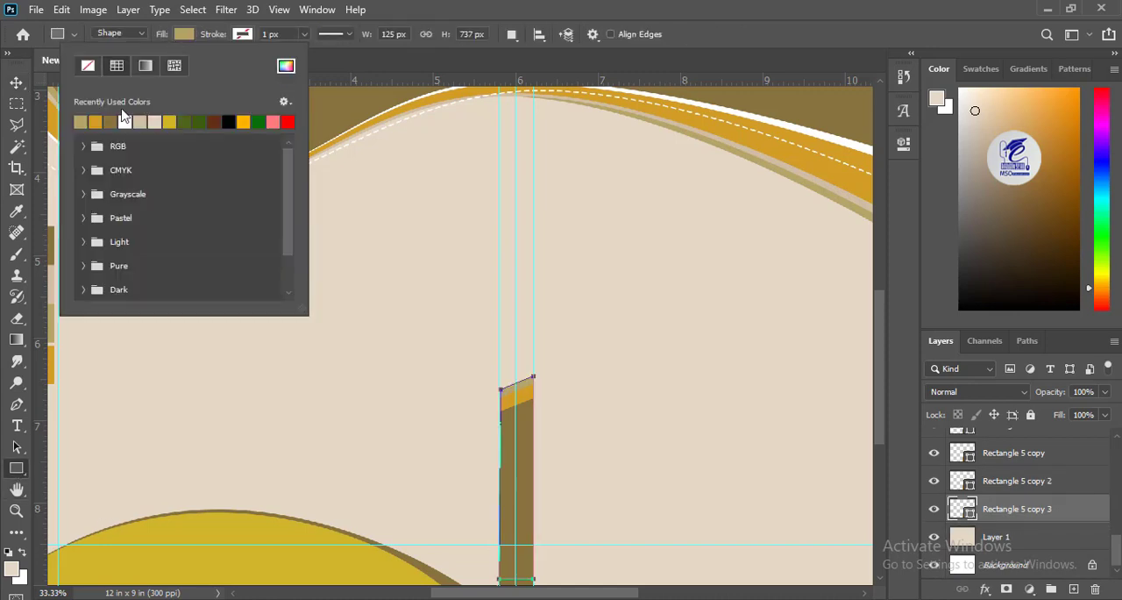
pyautogui.click(182, 35)
pyautogui.press('v')
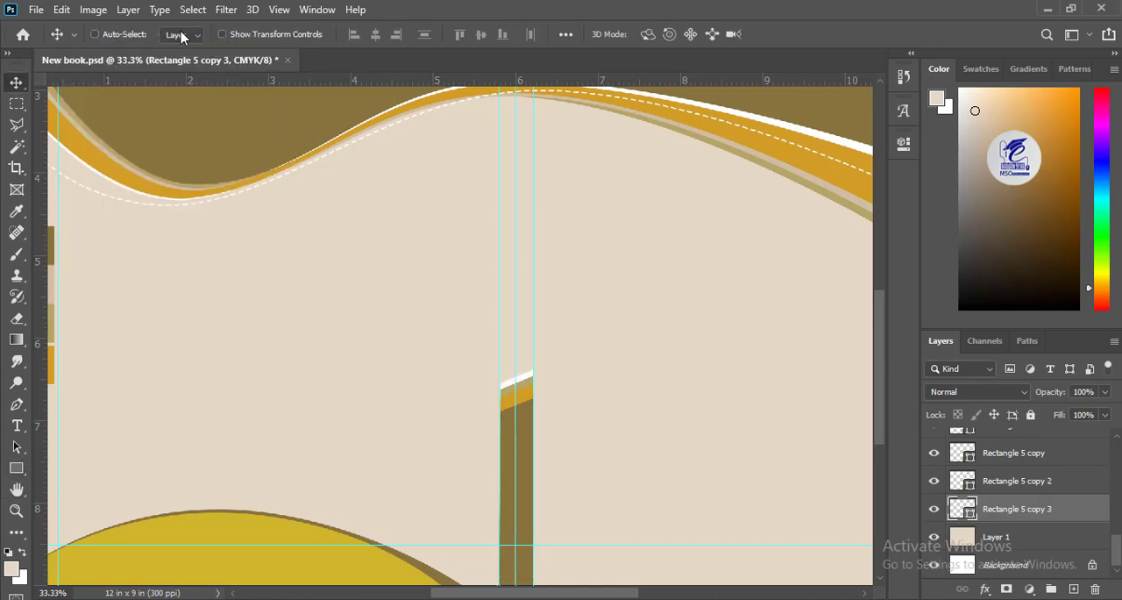
pyautogui.hotkey('ctrl', '-')
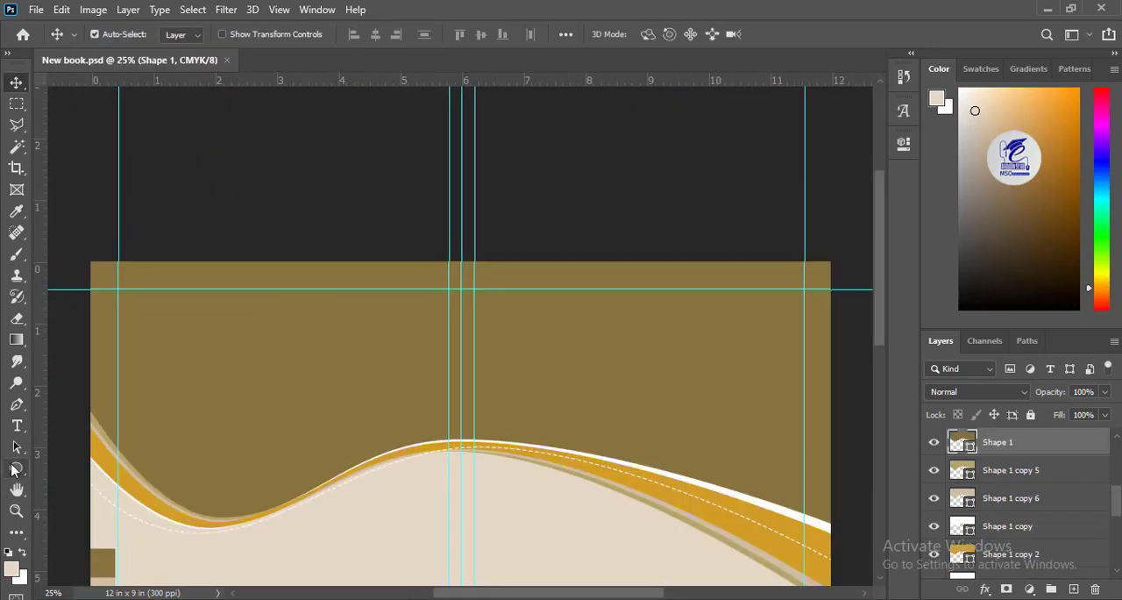
pyautogui.press('u')
pyautogui.moveTo(405, 207); pyautogui.dragTo(474, 299)
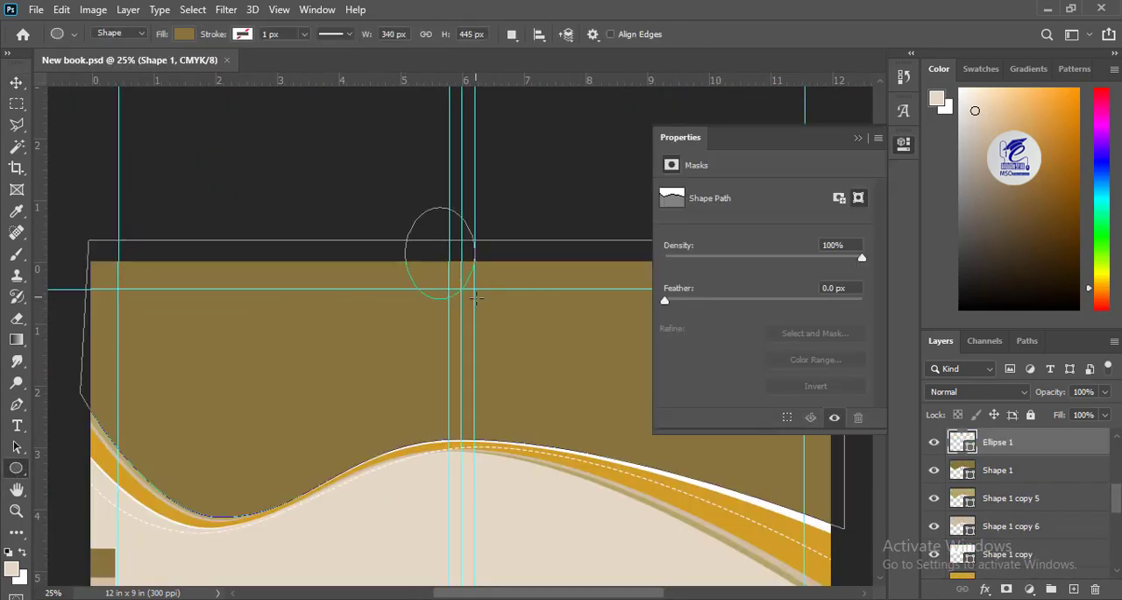
pyautogui.hotkey('ctrl', 'z')
# Step: Add a new layer and draw an ellipse about 550 x 477 px over the cover's top edge, centred on the spine
pyautogui.click(18, 84)
pyautogui.click(1074, 588)
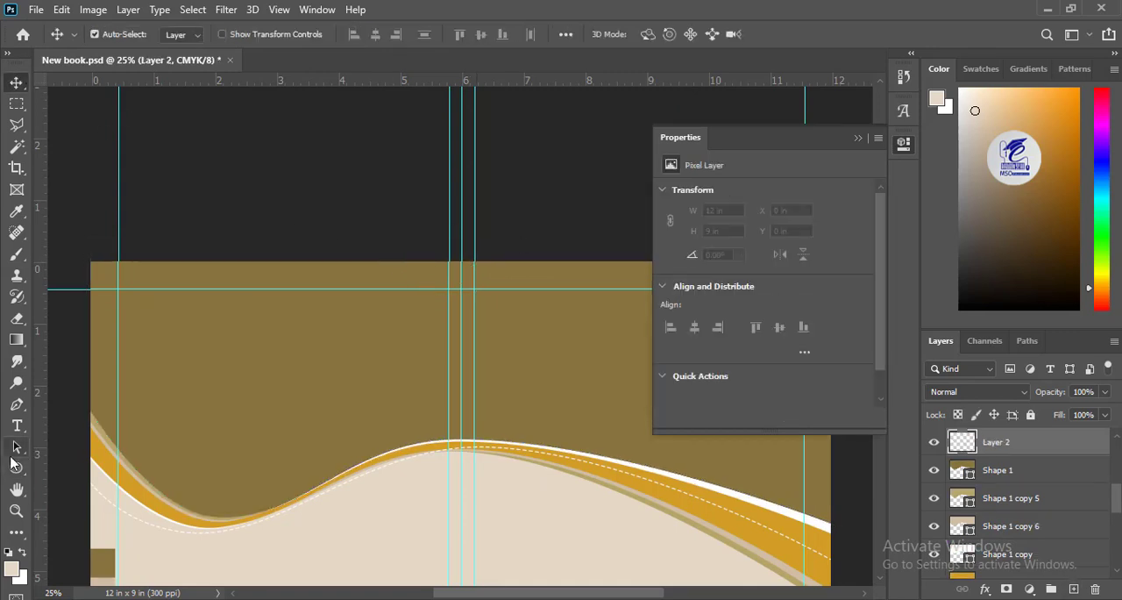
pyautogui.press('u')
pyautogui.moveTo(409, 229); pyautogui.dragTo(520, 327)
# Step: Pick a darker shade of brown 87733c for the ellipse, remove its stroke and use the dark brown as its fill
pyautogui.click(242, 34)
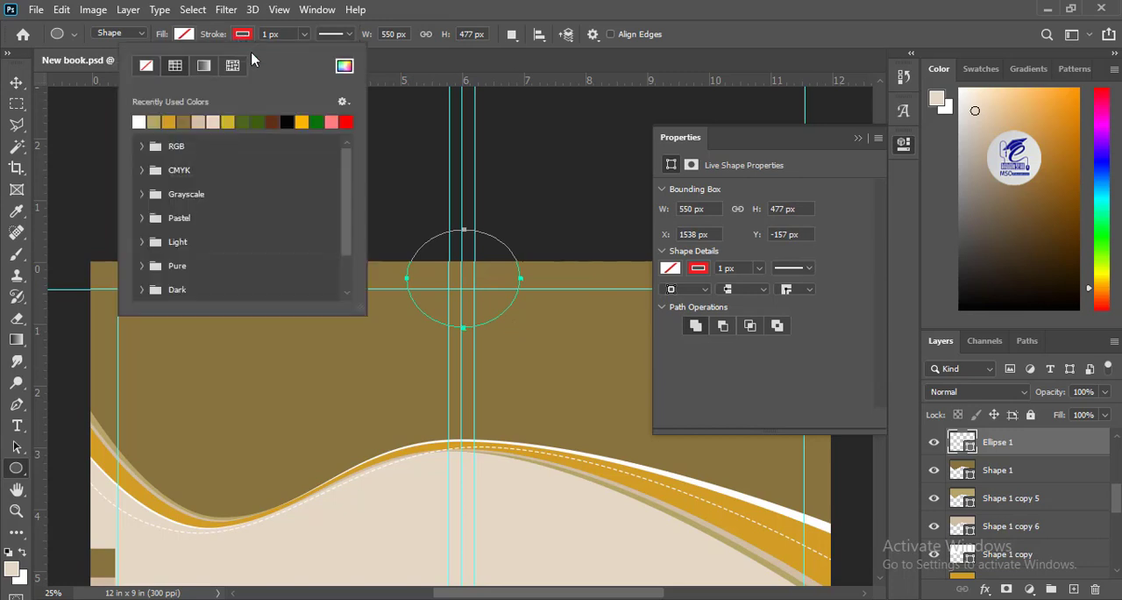
pyautogui.click(344, 66)
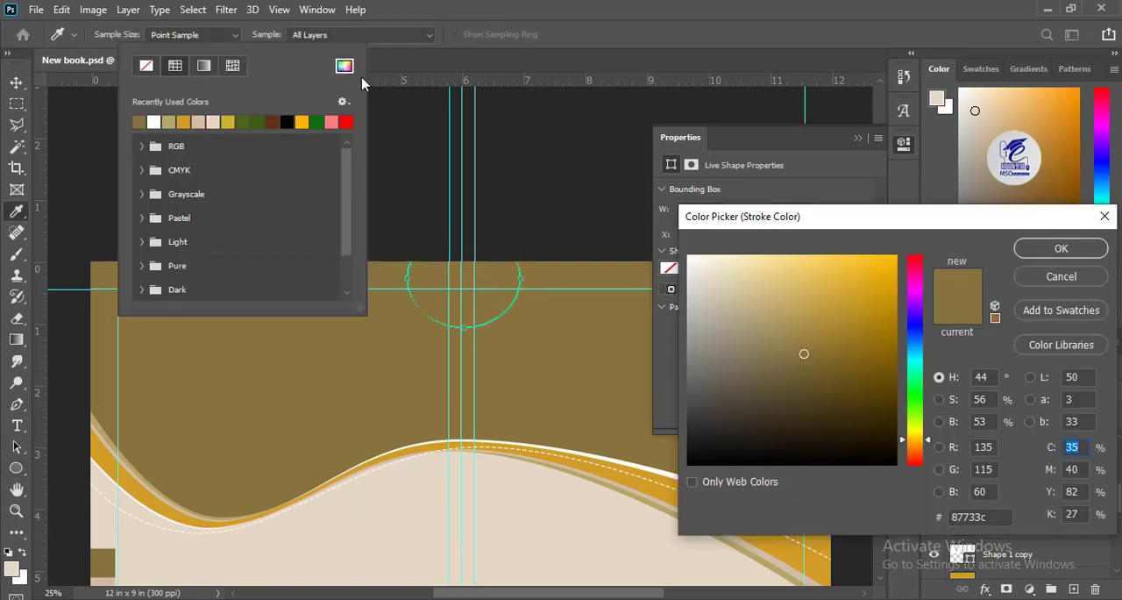
pyautogui.click(820, 409)
pyautogui.click(1061, 248)
pyautogui.click(187, 34)
pyautogui.click(239, 35)
pyautogui.click(146, 67)
pyautogui.click(183, 35)
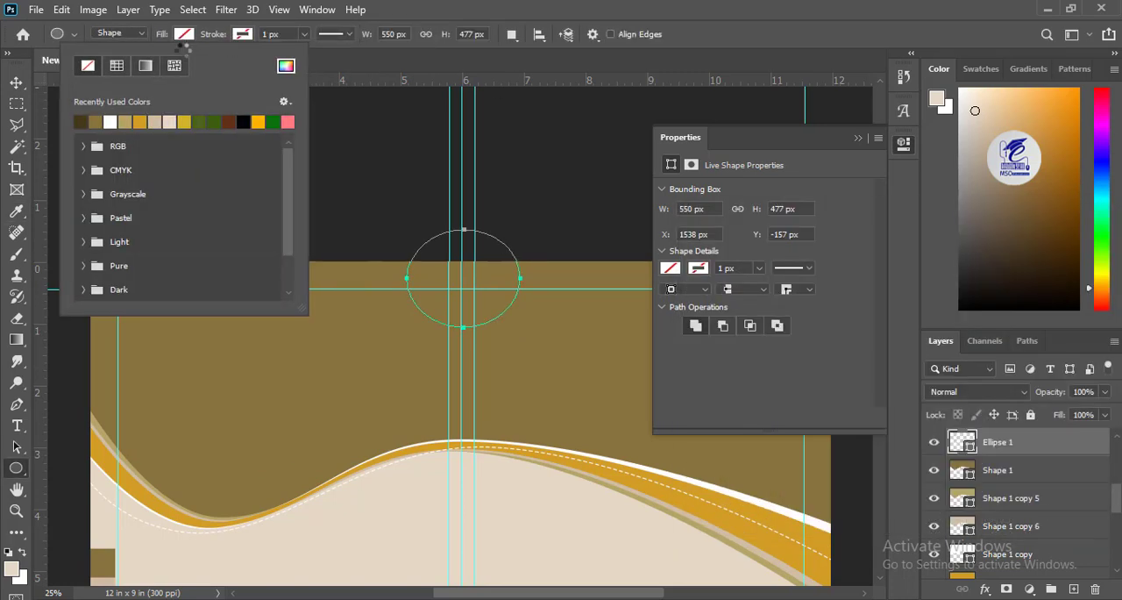
pyautogui.click(80, 121)
# Step: Stretch the dark brown ellipse slightly to about 554 x 497 px
pyautogui.press('v')
pyautogui.hotkey('ctrl', 't')
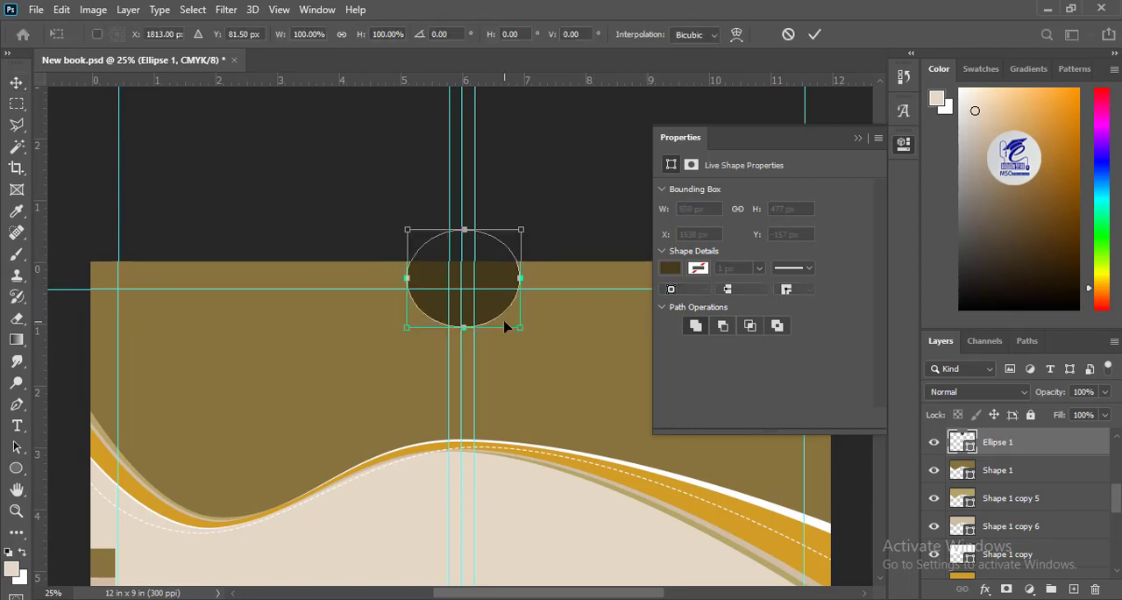
pyautogui.moveTo(521, 326); pyautogui.dragTo(519, 334)
pyautogui.press('Return')
# Step: Duplicate the dark brown ellipse and fill the copy white
pyautogui.moveTo(1008, 442); pyautogui.dragTo(1077, 589)
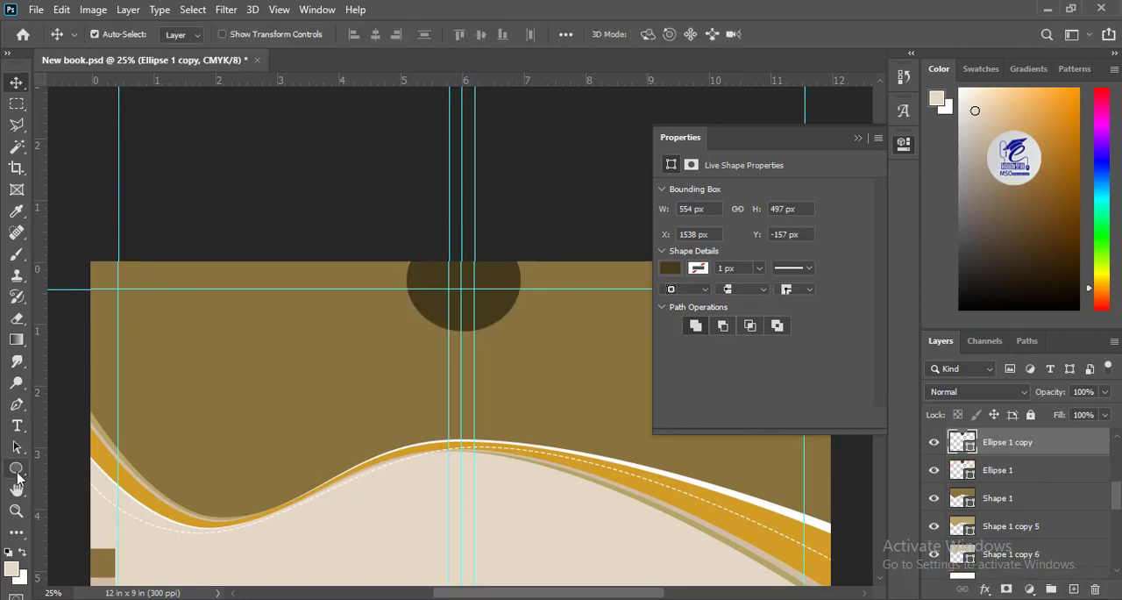
pyautogui.click(16, 469)
pyautogui.click(182, 35)
pyautogui.click(111, 120)
# Step: Scale the white ellipse down to about 499 x 448 px so a dark crescent shows around its lower edge
pyautogui.click(17, 83)
pyautogui.hotkey('ctrl', 't')
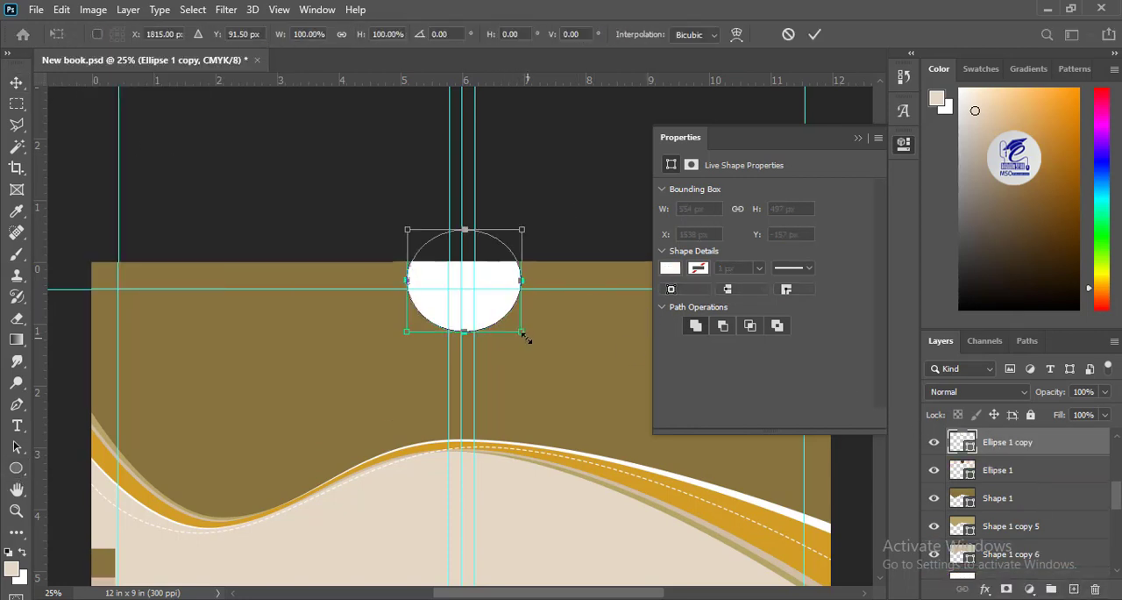
pyautogui.moveTo(522, 331); pyautogui.dragTo(516, 329)
pyautogui.press('Return')
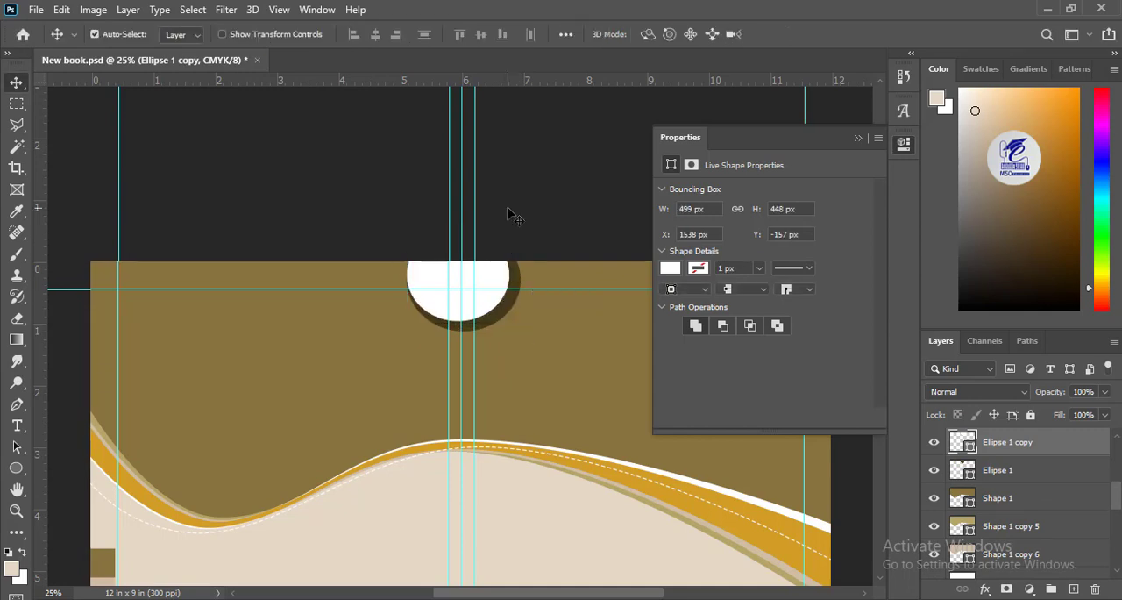
# Step: Collapse the expanded shape properties and bring the Islamic pattern image from Untitled-1 into New book.psd
pyautogui.moveTo(417, 481); pyautogui.dragTo(366, 276)
pyautogui.hotkey('ctrl', '-')
pyautogui.hotkey('ctrl', '-')
pyautogui.hotkey('ctrl', '+')
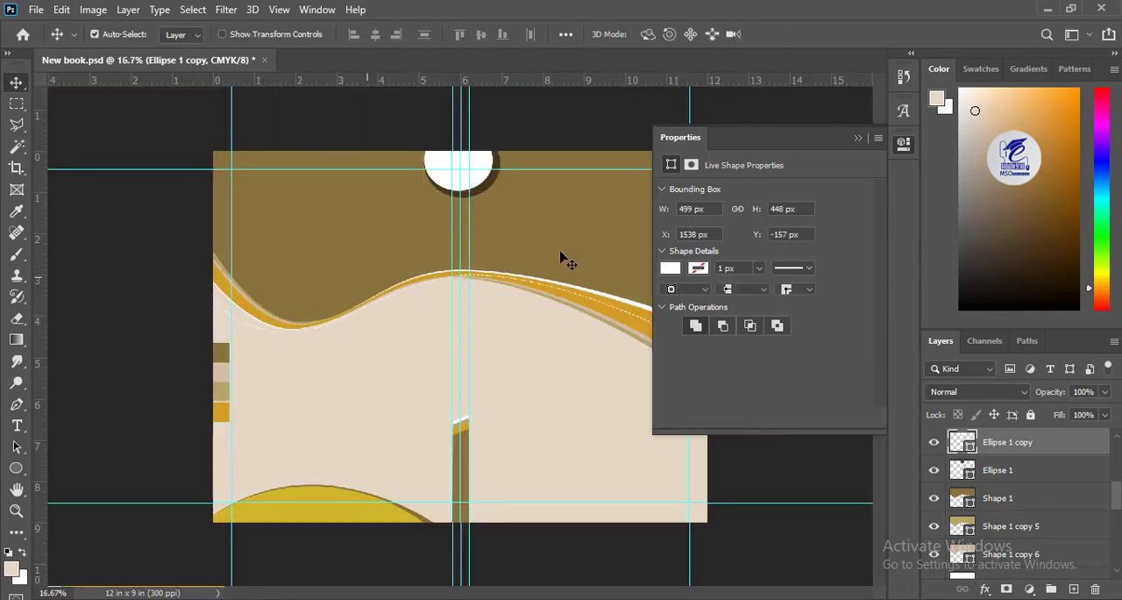
pyautogui.click(858, 137)
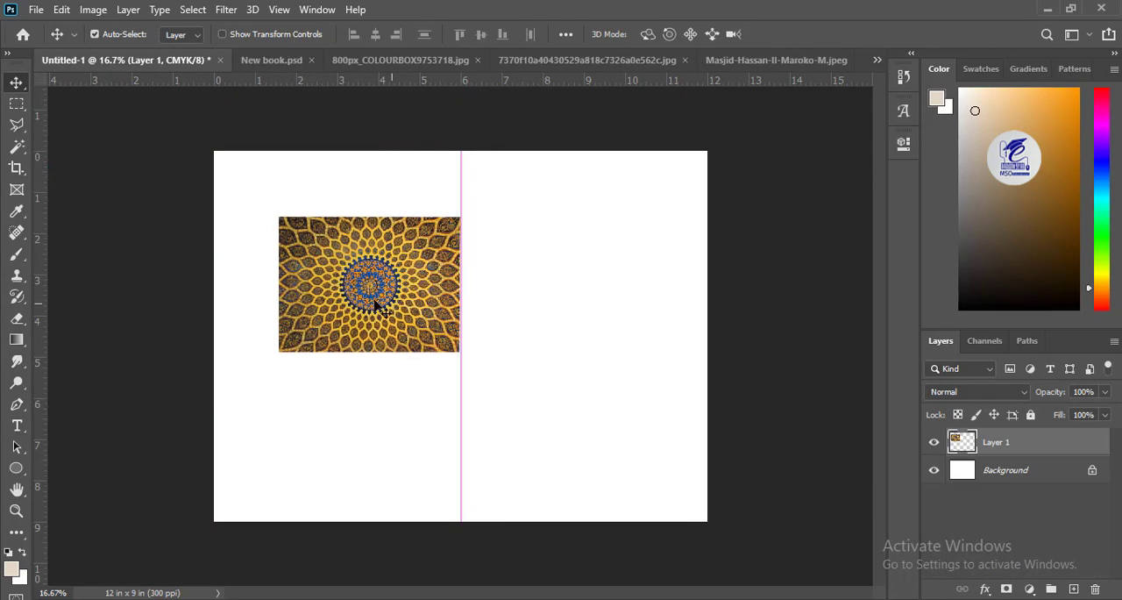
pyautogui.click(263, 66)
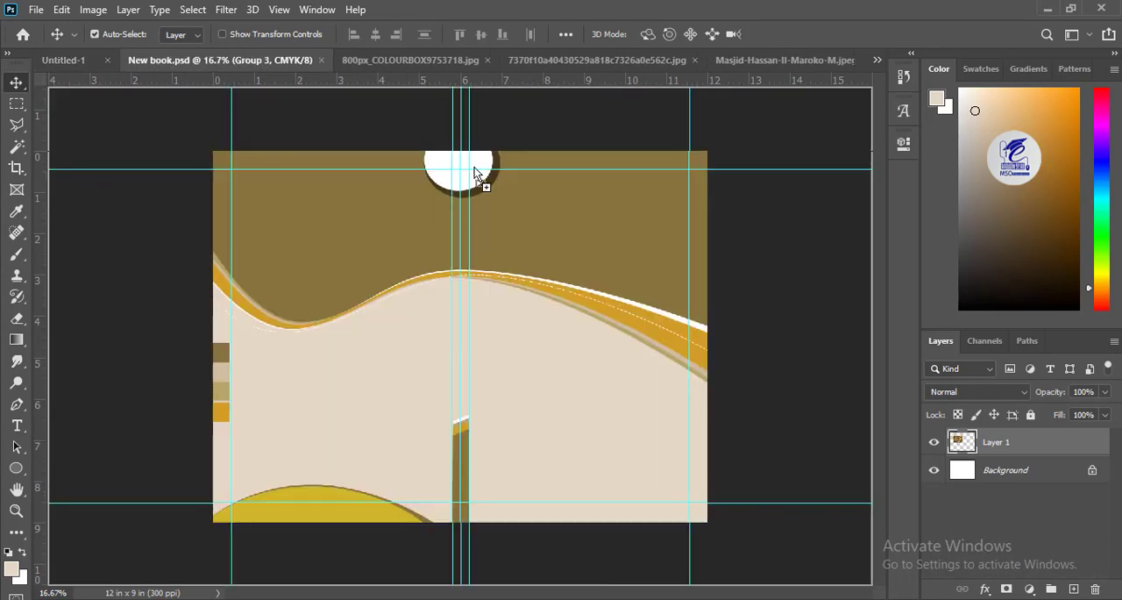
pyautogui.moveTo(396, 178); pyautogui.dragTo(431, 189)
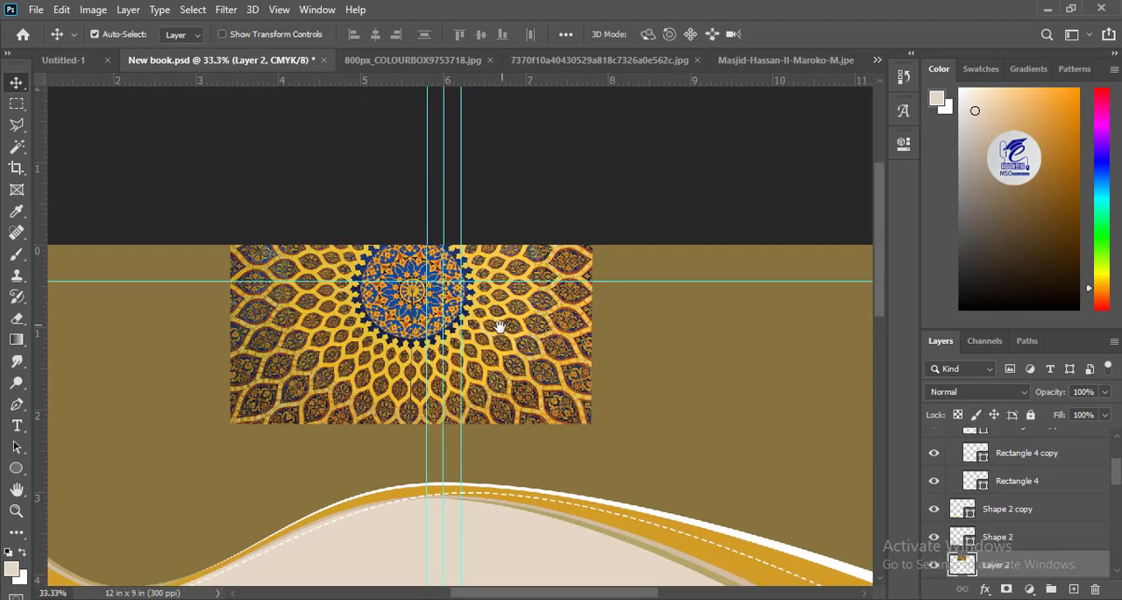
# Step: Move the pattern image near the cover's top edge and scale it down beside the white ellipse
pyautogui.moveTo(499, 326); pyautogui.dragTo(476, 327)
pyautogui.moveTo(485, 294); pyautogui.dragTo(366, 419)
pyautogui.hotkey('ctrl', 't')
pyautogui.moveTo(451, 547); pyautogui.dragTo(320, 449)
pyautogui.moveTo(271, 399); pyautogui.dragTo(329, 360)
pyautogui.press('Return')
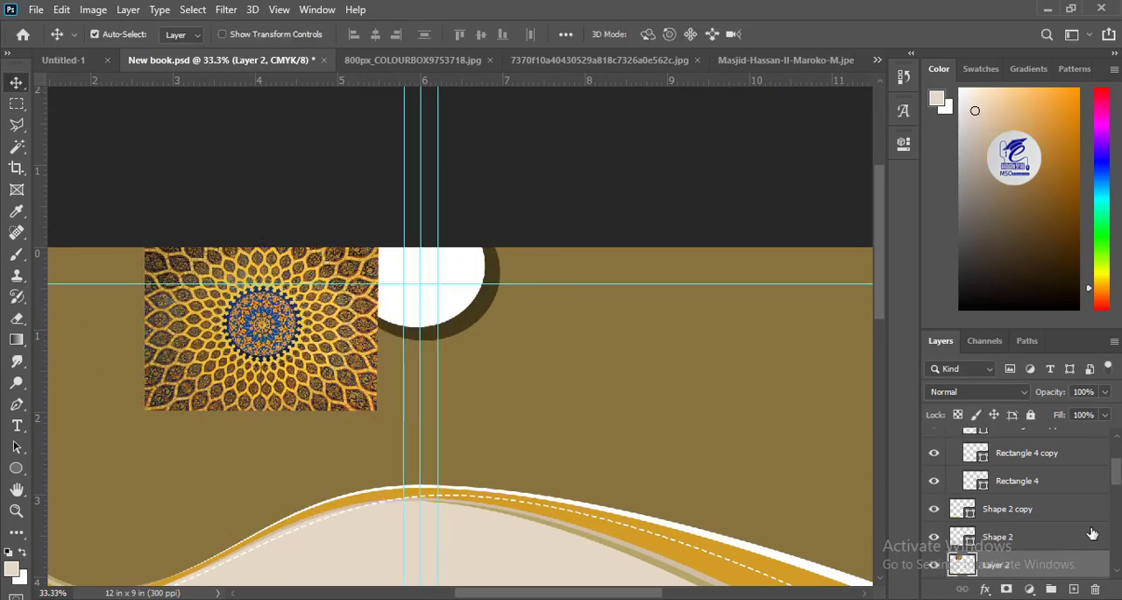
# Step: Clip the pattern image to the white ellipse and resize and position it so its medallion sits over the spine
pyautogui.scroll(-2, 1119, 480)
pyautogui.keyDown('alt'); pyautogui.click(1008, 498); pyautogui.keyUp('alt')
pyautogui.moveTo(360, 277); pyautogui.dragTo(505, 238)
pyautogui.hotkey('ctrl', 't')
pyautogui.moveTo(521, 189); pyautogui.dragTo(470, 267)
pyautogui.press('Return')
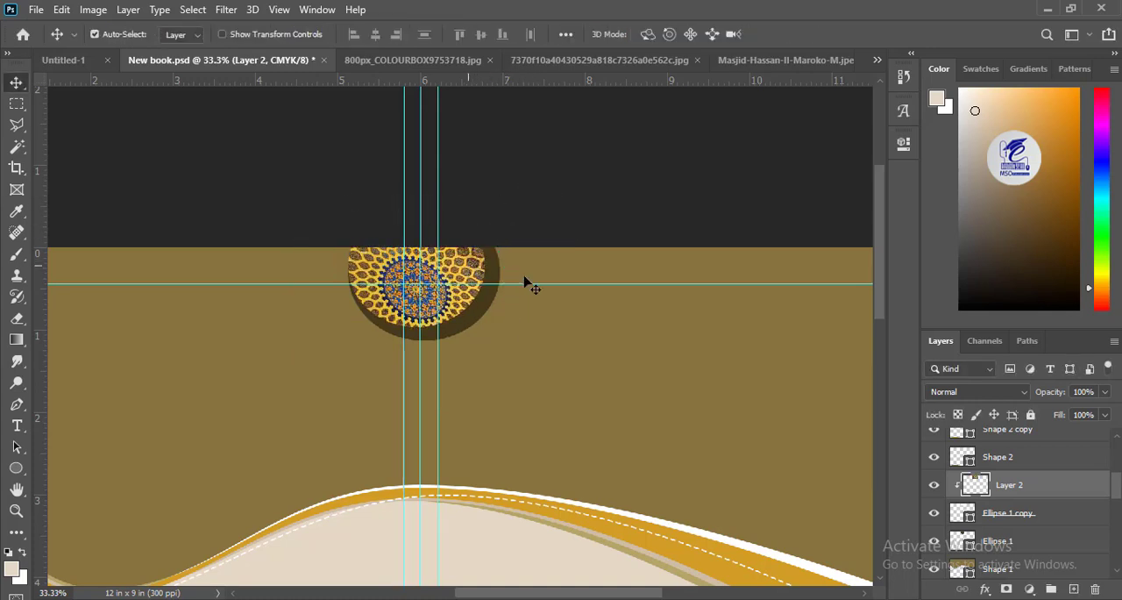
# Step: Set the pattern layer to 60% opacity and 46% fill, then scale it to about 86% and recentre it in the ellipse
pyautogui.click(1076, 411)
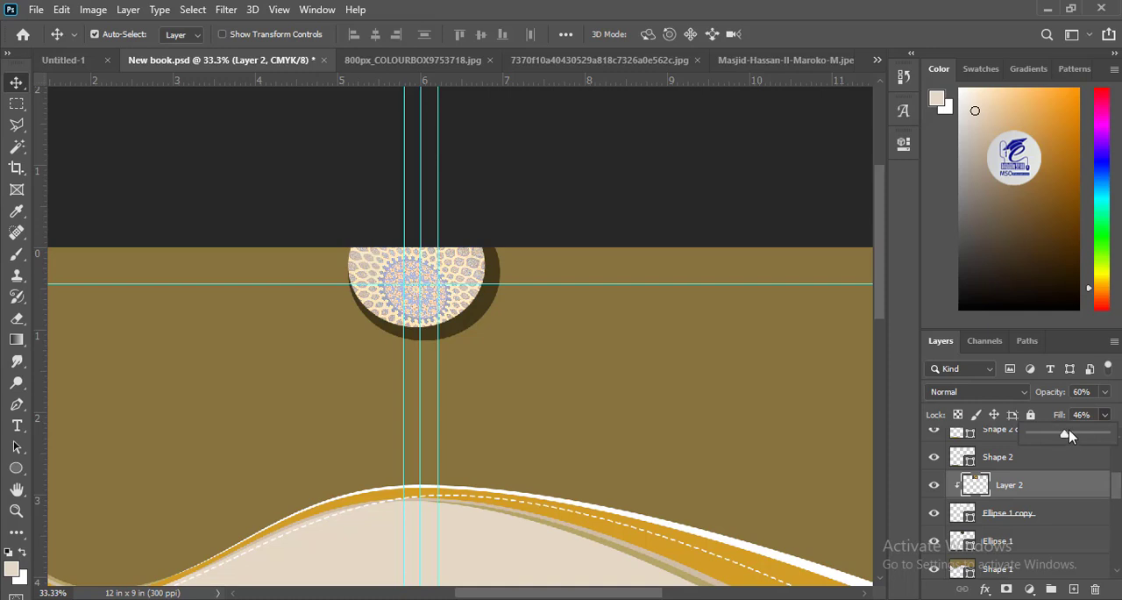
pyautogui.hotkey('ctrl', 't')
pyautogui.moveTo(522, 208); pyautogui.dragTo(506, 221)
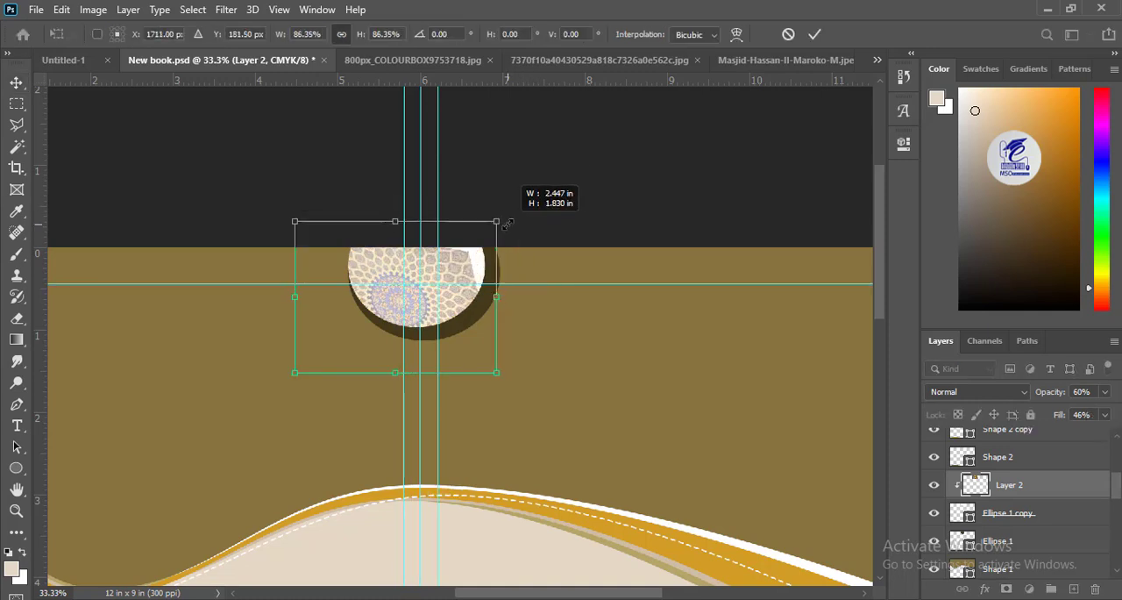
pyautogui.moveTo(466, 261); pyautogui.dragTo(486, 256)
pyautogui.press('Return')
# Step: Close the Untitled-1 document
pyautogui.scroll(-5, 444, 326)
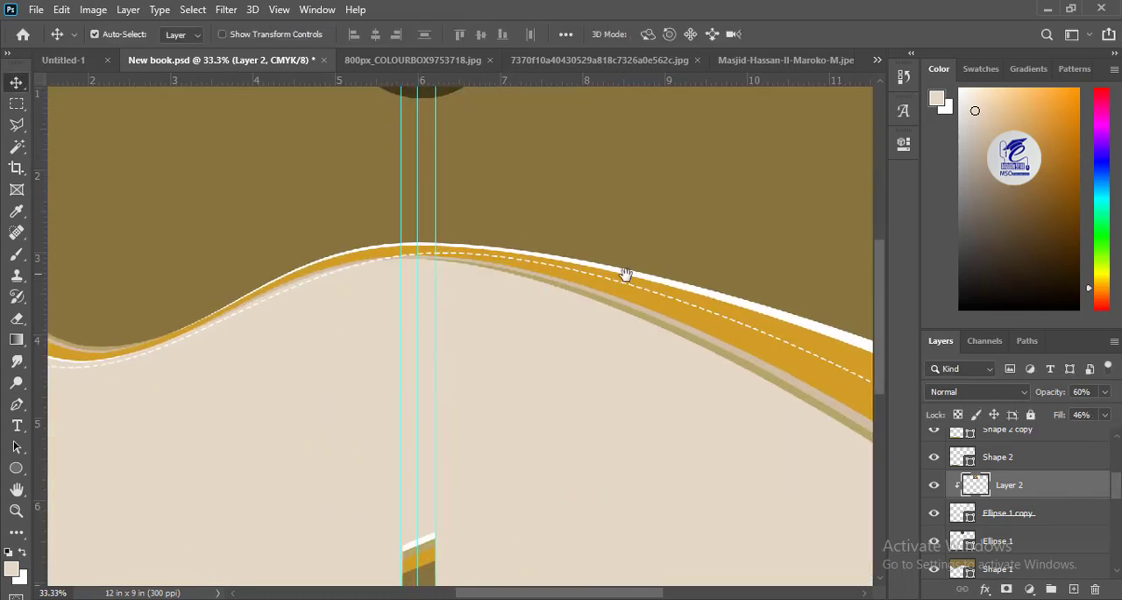
pyautogui.hscroll(5, 623, 275)
pyautogui.click(84, 59)
pyautogui.click(219, 59)
pyautogui.click(530, 240)
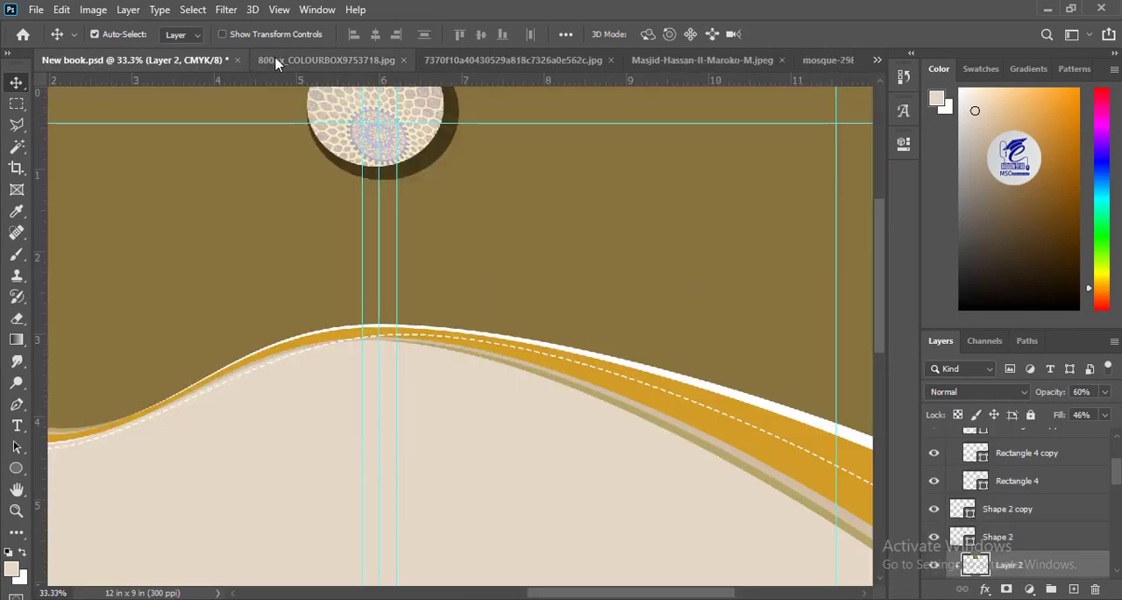
# Step: Look through the open images to mosque-298735_960_720.jpg and select the entire photo
pyautogui.click(275, 60)
pyautogui.click(450, 60)
pyautogui.click(621, 61)
pyautogui.click(789, 60)
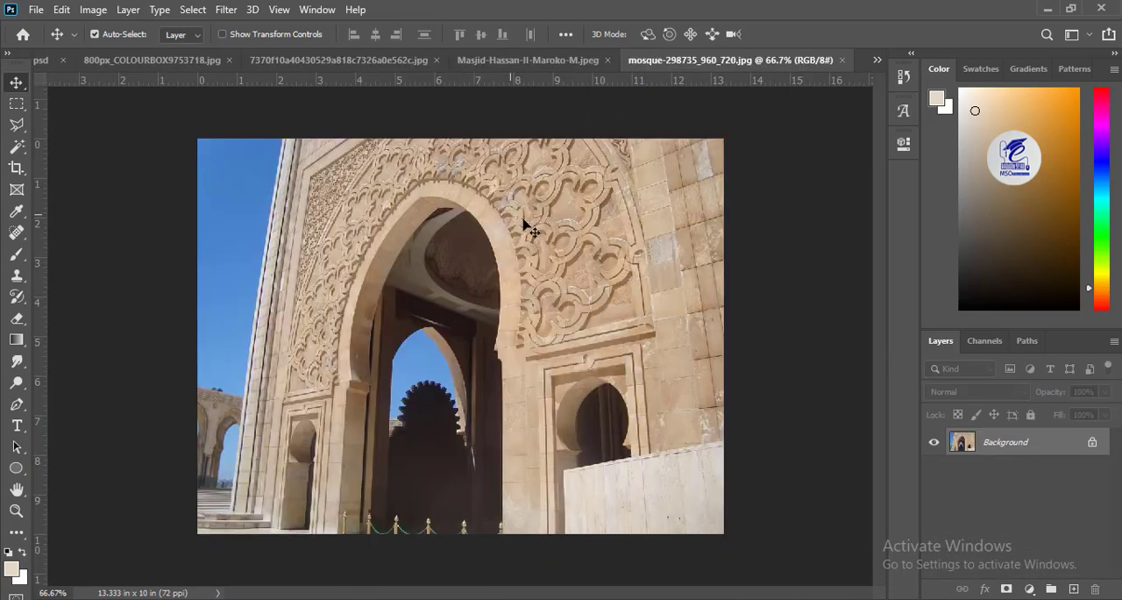
pyautogui.click(17, 104)
pyautogui.hotkey('ctrl', 'a')
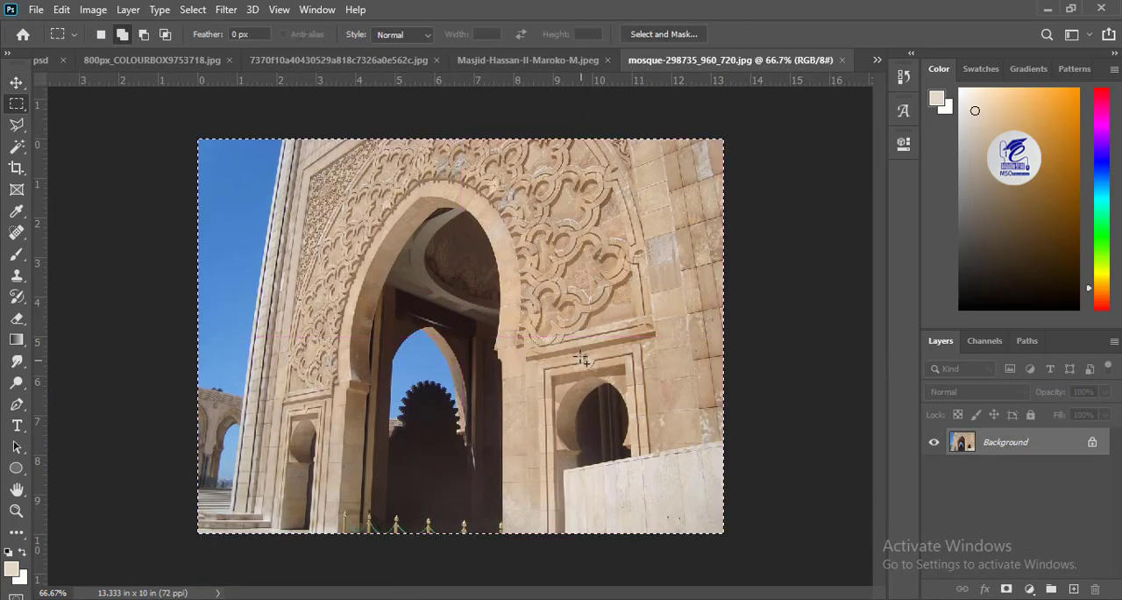
# Step: Duplicate the mosque photo onto a new layer and copy the selected image
pyautogui.click(1074, 589)
pyautogui.click(36, 10)
pyautogui.moveTo(62, 11)
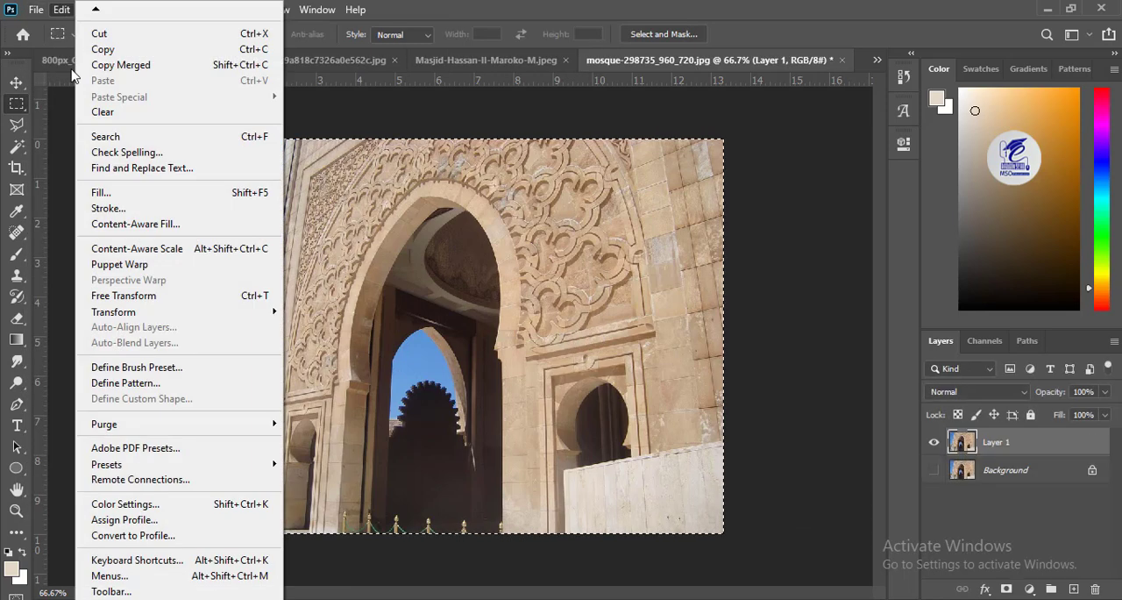
pyautogui.click(104, 64)
# Step: Return to New book.psd and paste the mosque photo directly above the brown wave shape layer
pyautogui.scroll(1, 104, 63)
pyautogui.scroll(3, 104, 67)
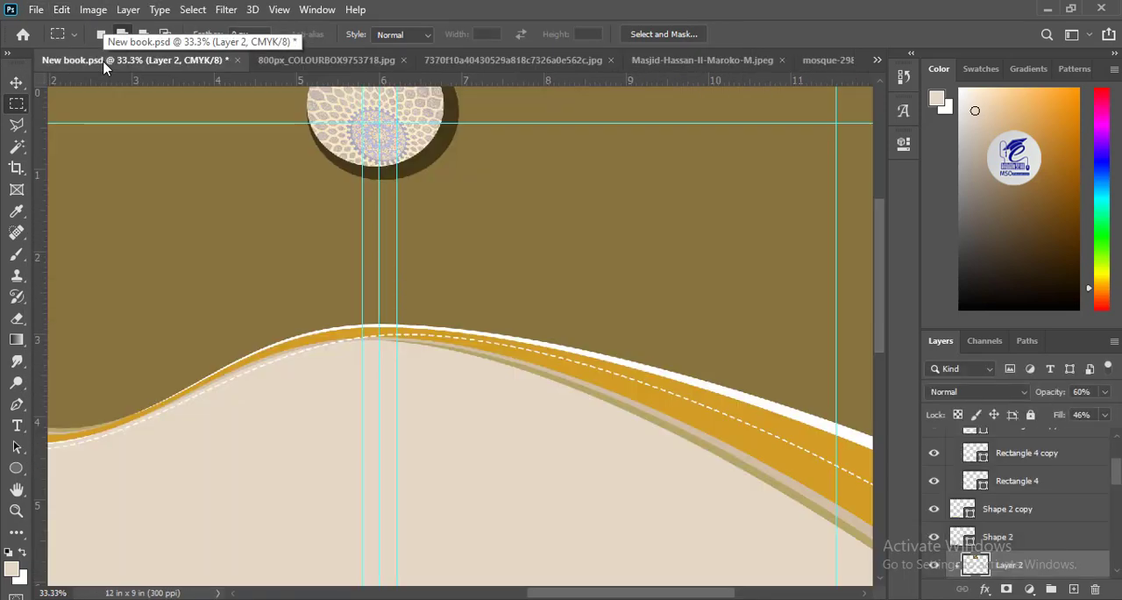
pyautogui.moveTo(726, 264); pyautogui.dragTo(553, 277)
pyautogui.click(17, 83)
pyautogui.click(532, 268)
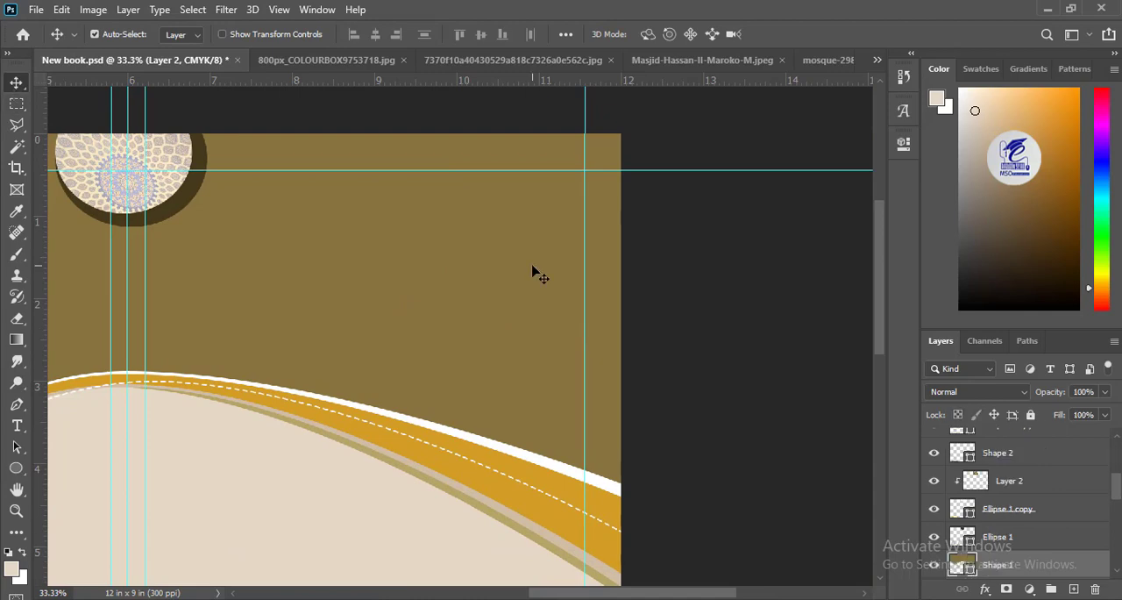
pyautogui.click(935, 566)
pyautogui.click(936, 566)
pyautogui.hotkey('ctrl', 'v')
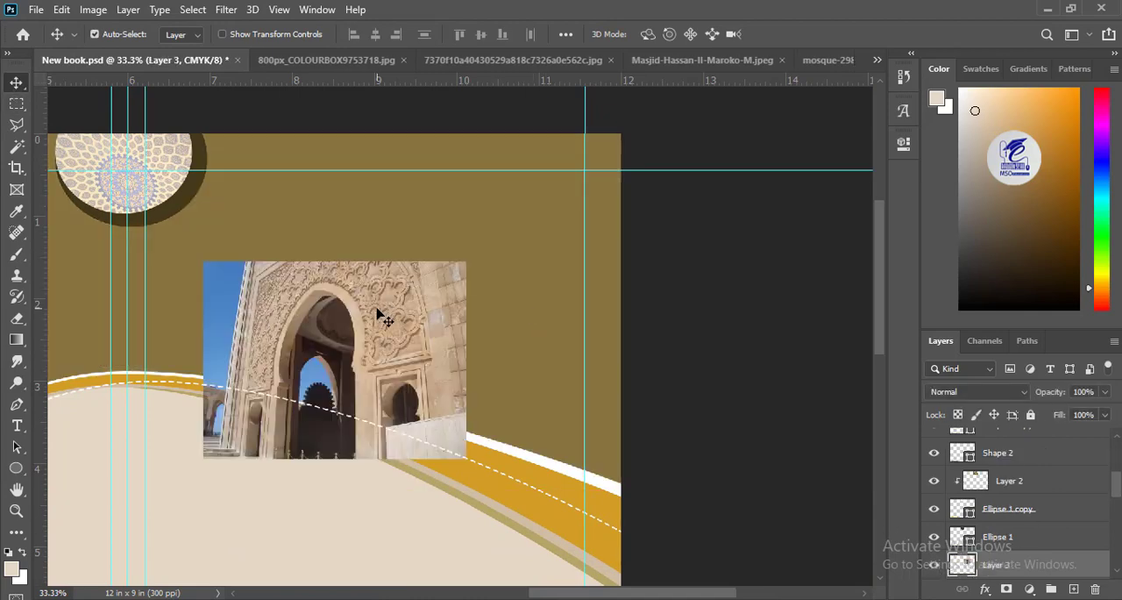
# Step: Move the mosque photo to the front cover's right side and enlarge it to about 4.65 x 3.48 in
pyautogui.moveTo(383, 314); pyautogui.dragTo(524, 184)
pyautogui.hotkey('ctrl', 't')
pyautogui.moveTo(351, 337); pyautogui.dragTo(296, 421)
pyautogui.moveTo(348, 282); pyautogui.dragTo(411, 282)
pyautogui.moveTo(330, 390); pyautogui.dragTo(328, 408)
pyautogui.moveTo(412, 323); pyautogui.dragTo(438, 413)
pyautogui.moveTo(353, 226); pyautogui.dragTo(333, 183)
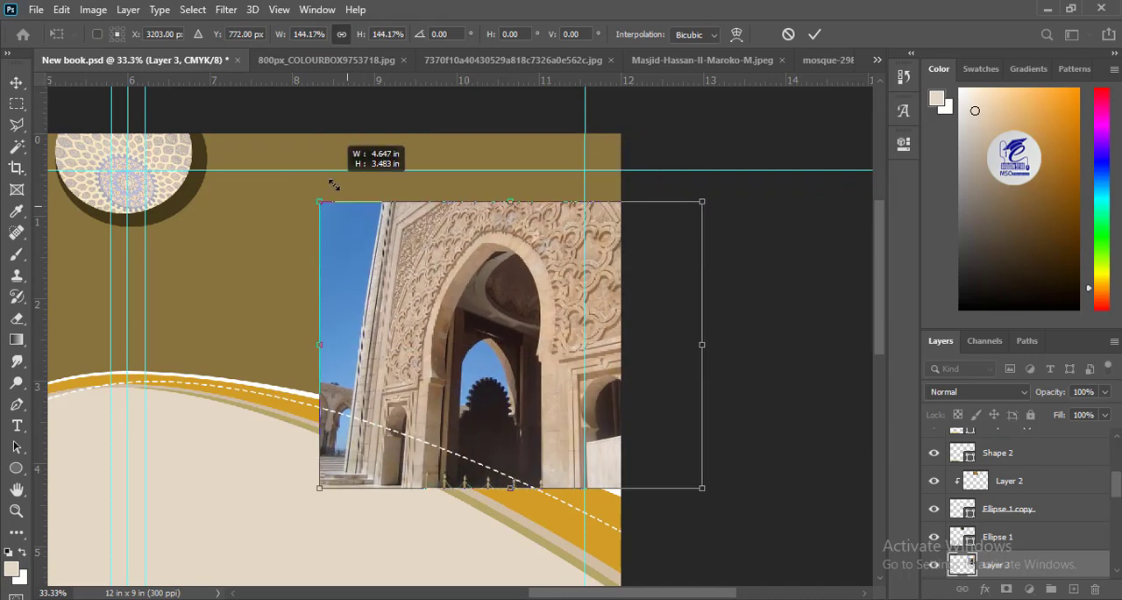
# Step: Enlarge the mosque photo further to fill the front cover's upper right corner and clip it to the brown wave shape
pyautogui.moveTo(416, 281); pyautogui.dragTo(447, 198)
pyautogui.moveTo(351, 405); pyautogui.dragTo(266, 527)
pyautogui.press('Return')
pyautogui.scroll(-2, 1017, 499)
pyautogui.keyDown('alt'); pyautogui.click(1017, 471); pyautogui.keyUp('alt')
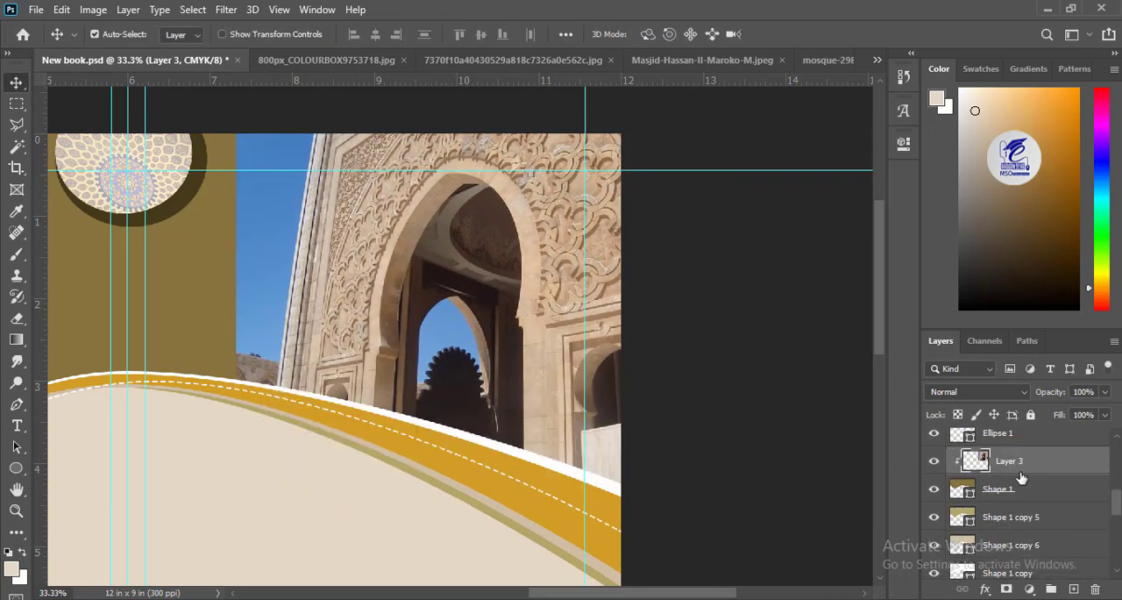
# Step: Add a layer mask to the mosque photo and fade its left side into the brown with a black-to-white gradient
pyautogui.click(1006, 589)
pyautogui.press('g')
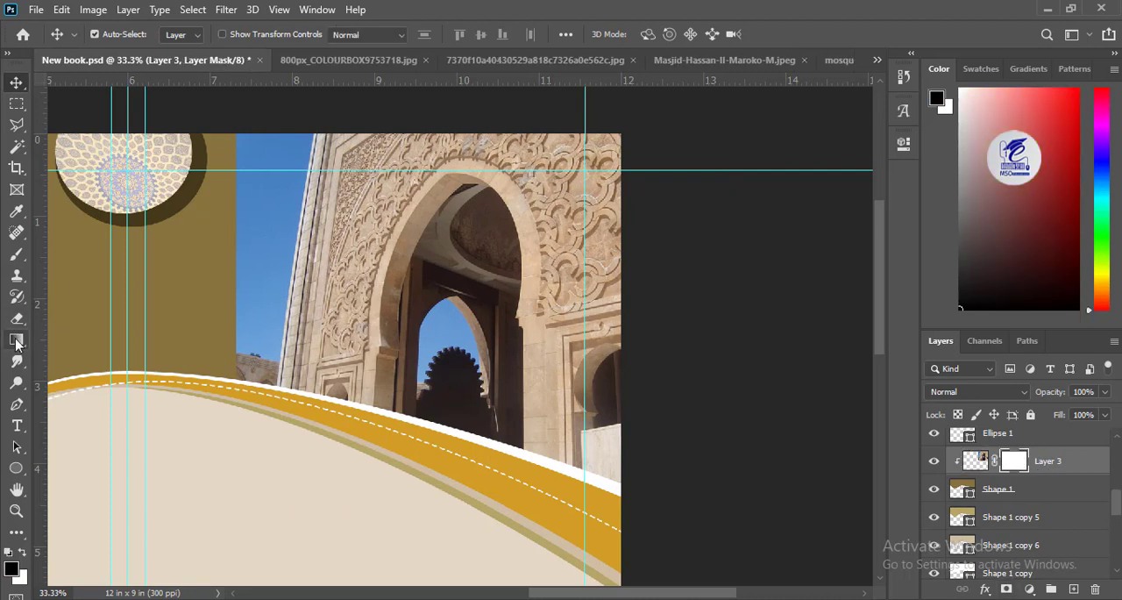
pyautogui.moveTo(620, 311); pyautogui.dragTo(637, 193)
pyautogui.hotkey('ctrl', 'z')
pyautogui.moveTo(267, 232); pyautogui.dragTo(656, 146)
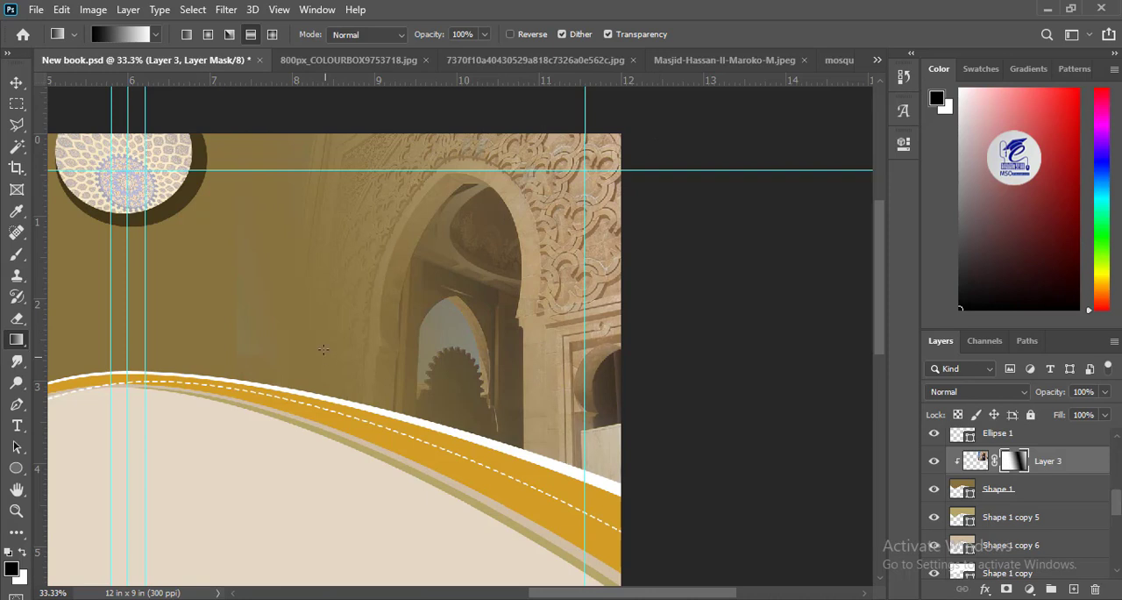
pyautogui.moveTo(429, 282); pyautogui.dragTo(619, 227)
pyautogui.hotkey('ctrl', '-')
pyautogui.hotkey('ctrl', '-')
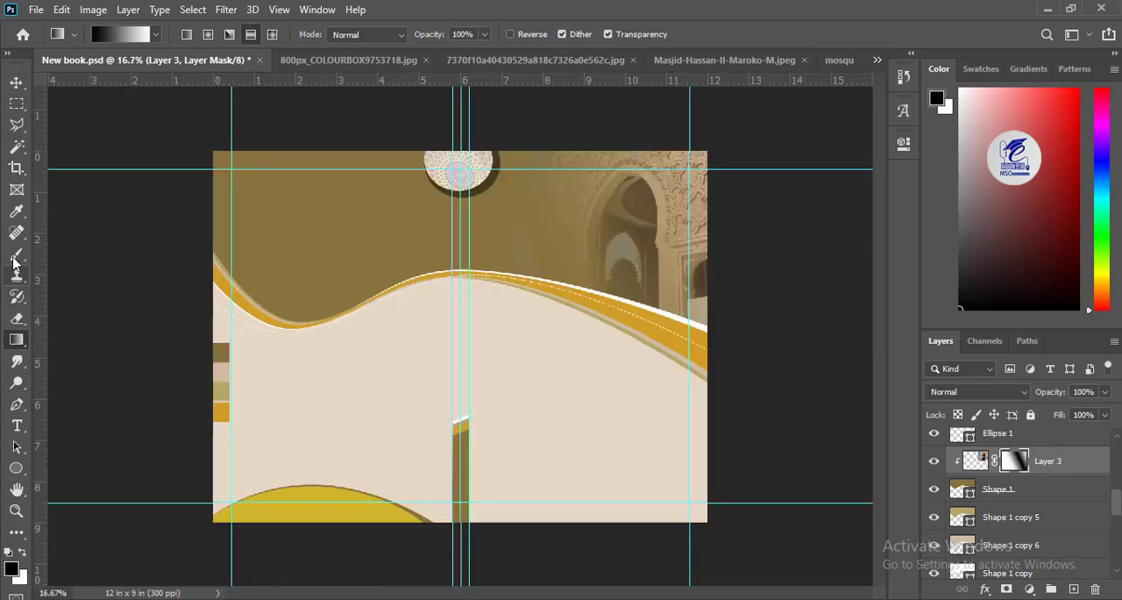
# Step: Erase the faint left edge of the mosque photo on its image layer with a size 200 Eraser
pyautogui.click(17, 319)
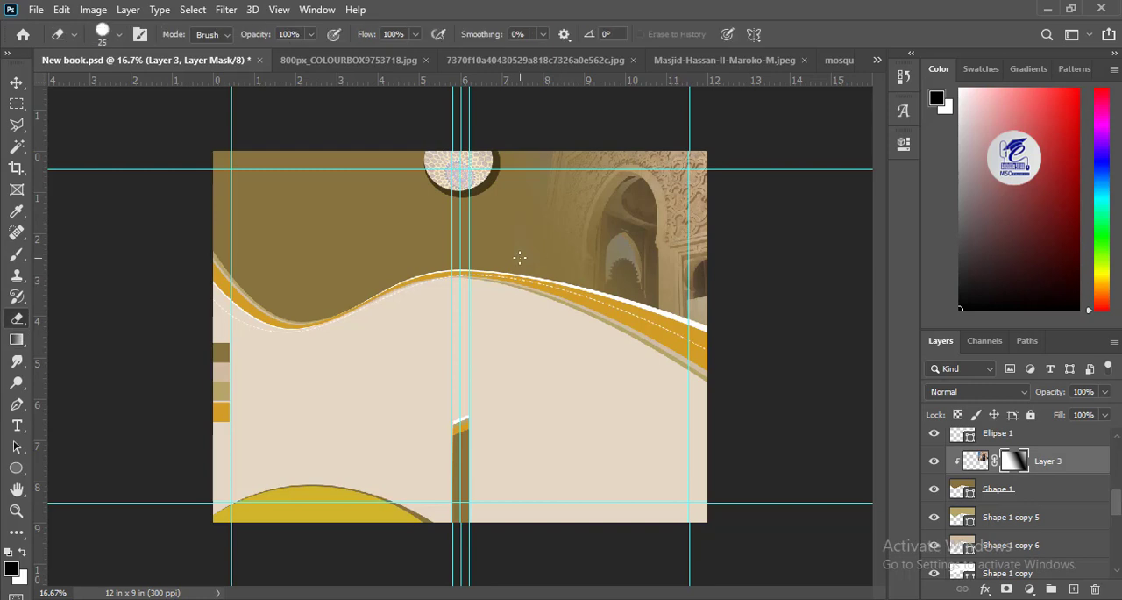
pyautogui.hotkey('ctrl', '2')
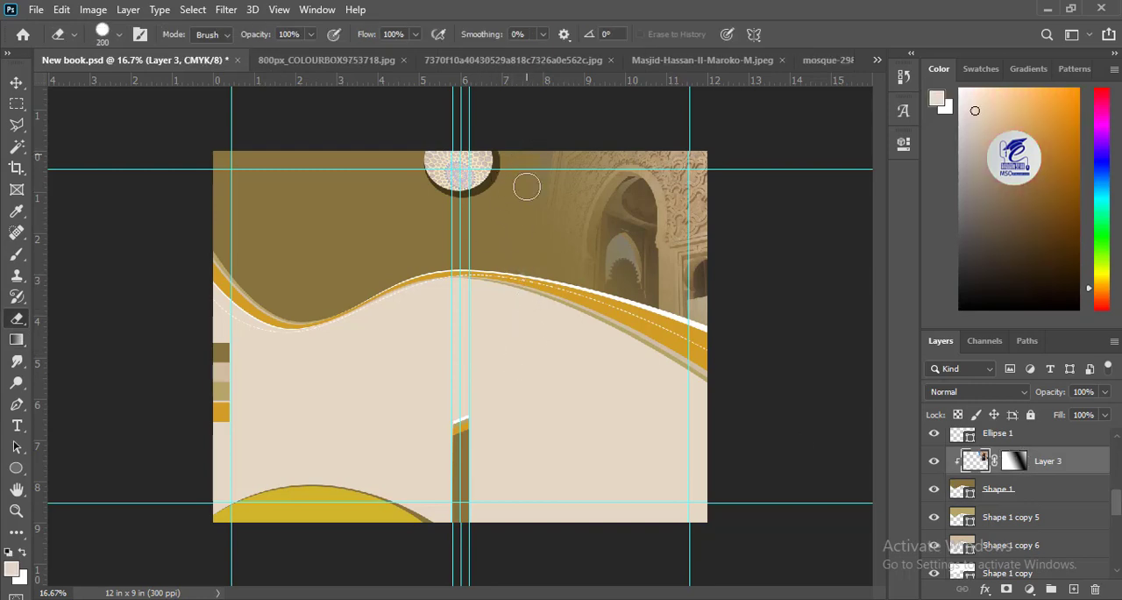
pyautogui.press('v')
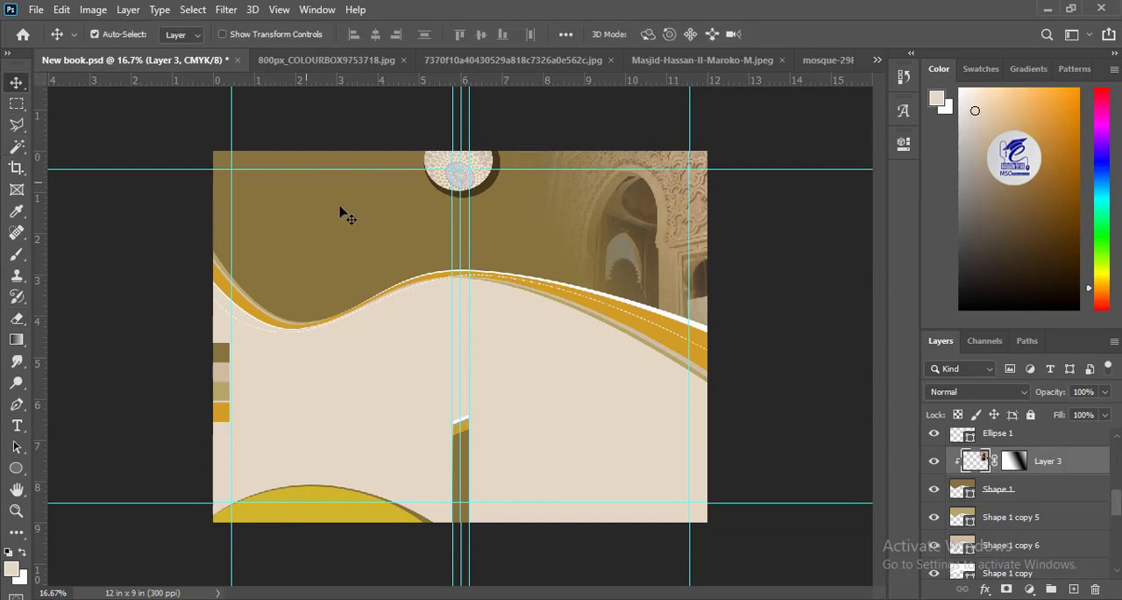
# Step: Scale down the mosque photo and shift it further into the front cover's upper right corner
pyautogui.moveTo(667, 244)
pyautogui.mouseDown()
pyautogui.moveTo(693, 211)
pyautogui.moveTo(657, 243)
pyautogui.mouseUp()
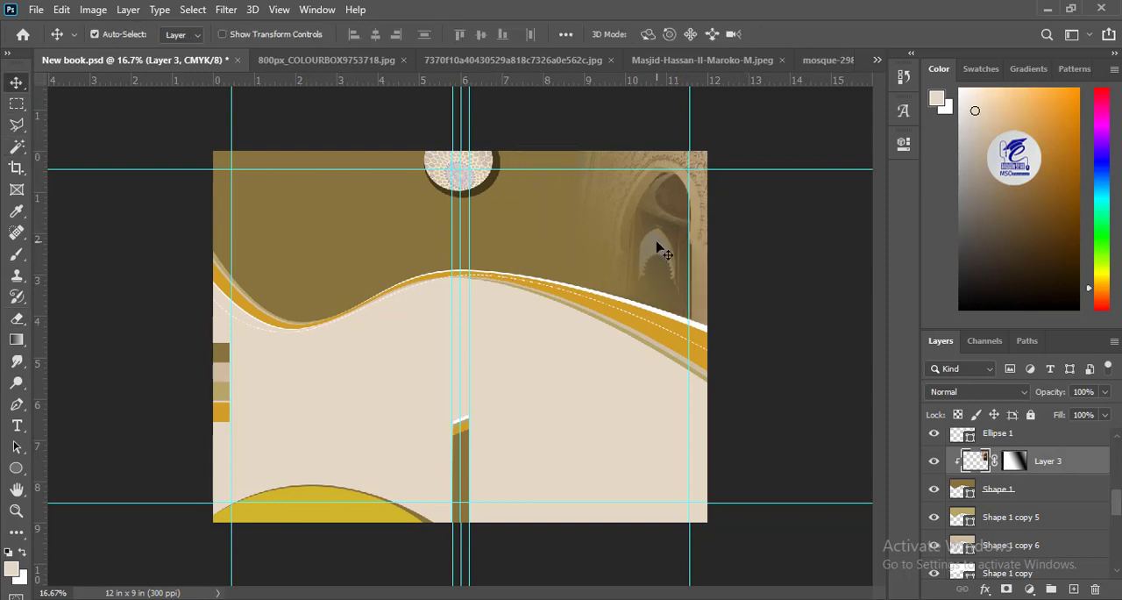
pyautogui.hotkey('ctrl', 't')
pyautogui.moveTo(547, 328); pyautogui.dragTo(568, 327)
pyautogui.moveTo(615, 256); pyautogui.dragTo(626, 267)
pyautogui.moveTo(575, 327); pyautogui.dragTo(581, 326)
pyautogui.press('Return')
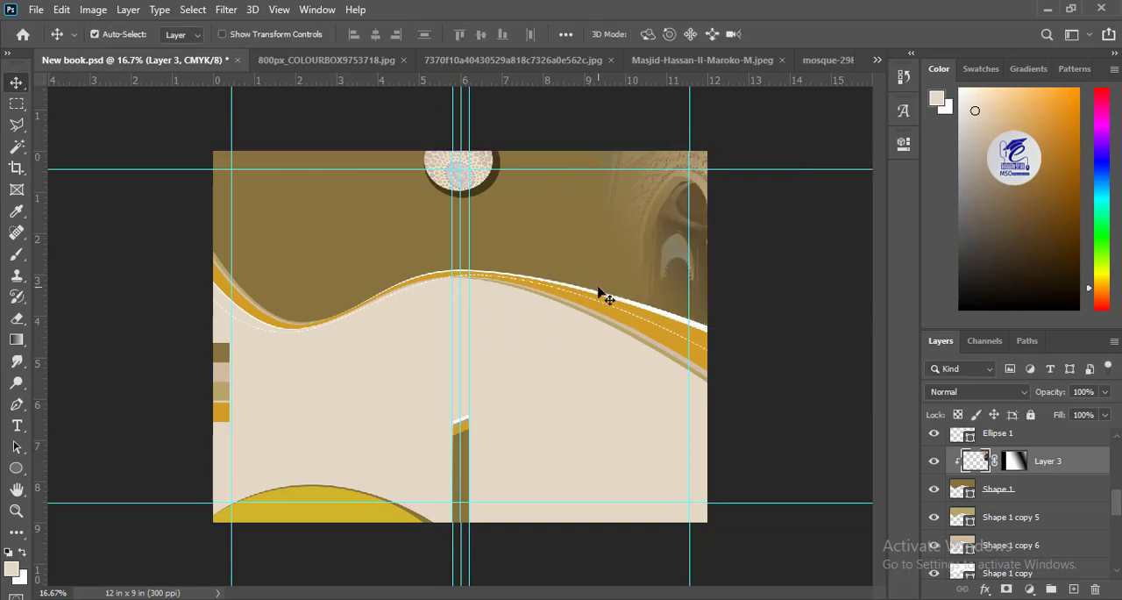
# Step: Copy the whole arched gate photo from 800px_COLOURBOX9753718.jpg and paste it into New book.psd
pyautogui.click(326, 60)
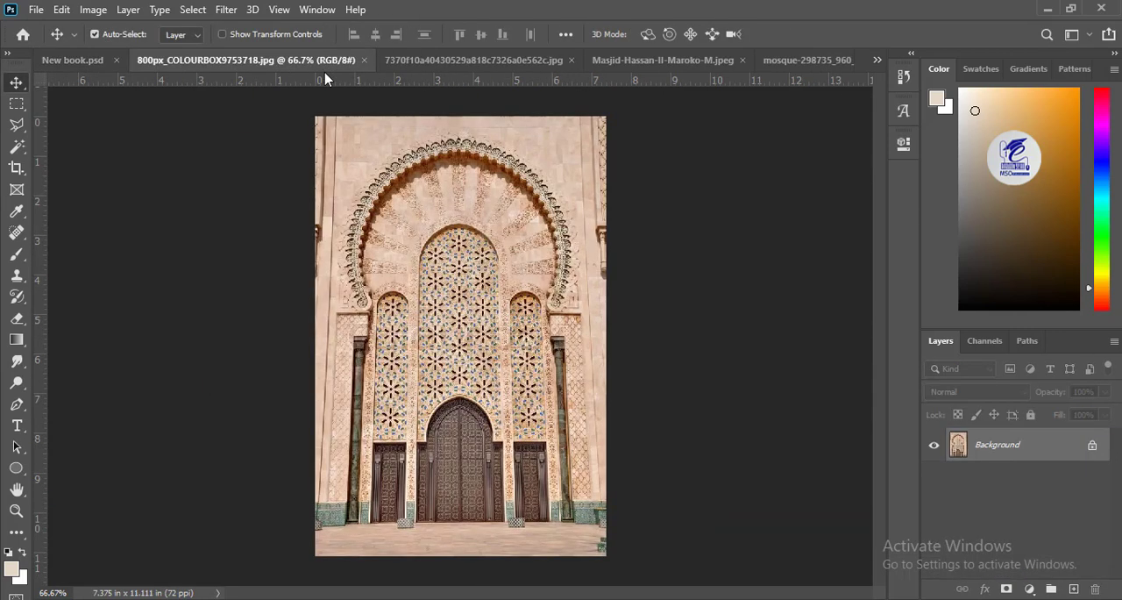
pyautogui.hotkey('ctrl', 'j')
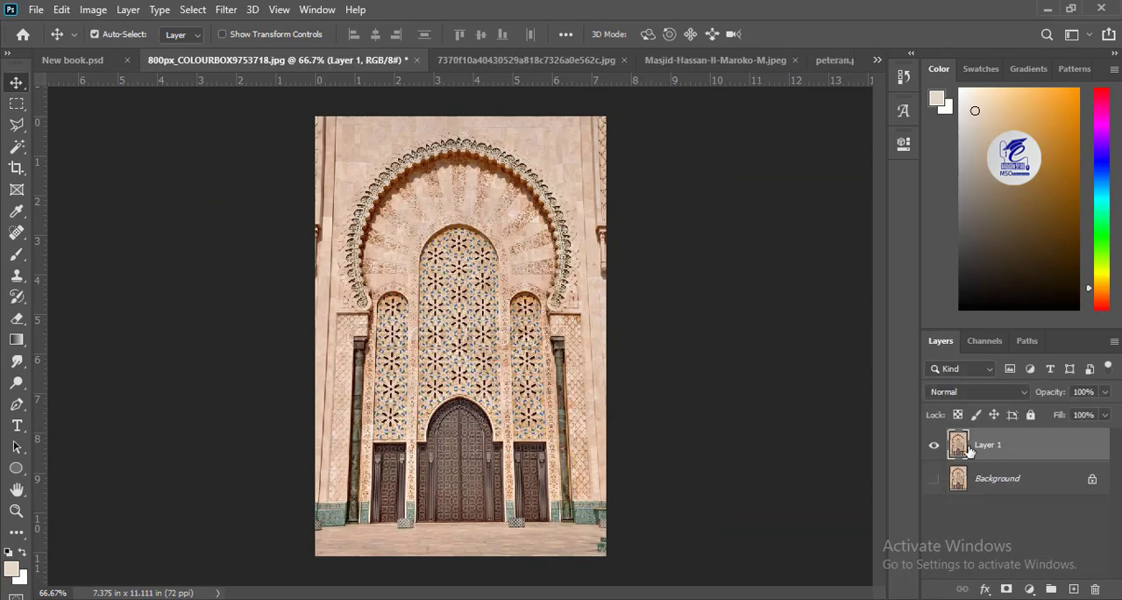
pyautogui.hotkey('ctrl', 'a')
pyautogui.click(93, 9)
pyautogui.moveTo(61, 10)
pyautogui.click(103, 121)
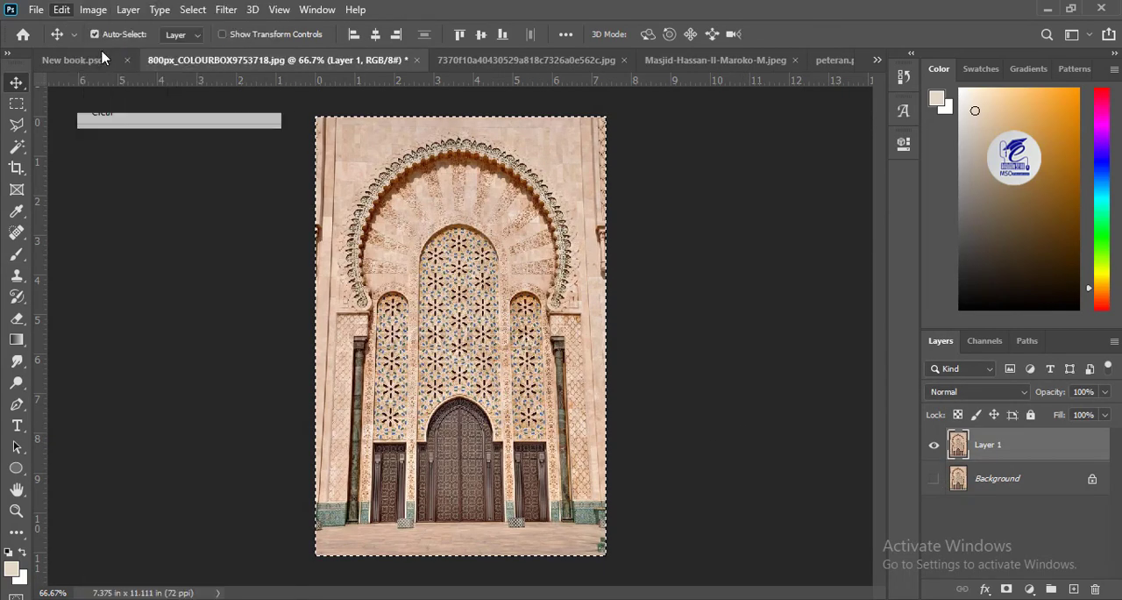
pyautogui.click(89, 60)
pyautogui.click(421, 415)
pyautogui.hotkey('ctrl', 'v')
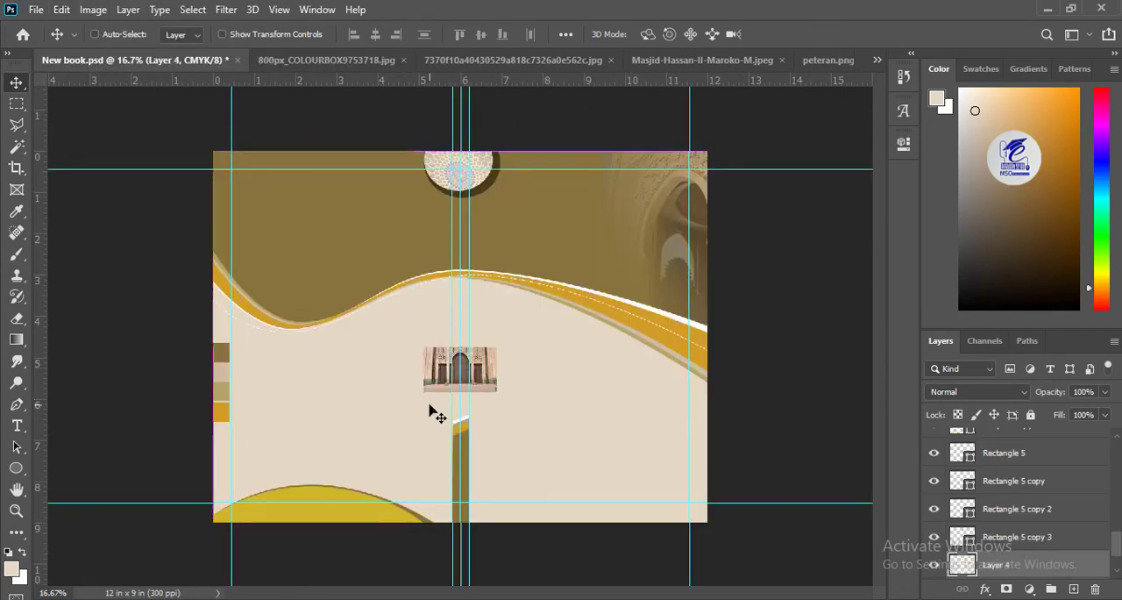
# Step: Place the pasted gate photo at the bottom of the back cover against the spine and distort it into a slanted perspective
pyautogui.moveTo(437, 355); pyautogui.dragTo(379, 461)
pyautogui.hotkey('ctrl', 't')
pyautogui.moveTo(367, 388)
pyautogui.mouseDown()
pyautogui.moveTo(357, 357)
pyautogui.moveTo(373, 374)
pyautogui.mouseUp()
pyautogui.hotkey('ctrl', '+')
pyautogui.hotkey('ctrl', '+')
pyautogui.moveTo(415, 464); pyautogui.dragTo(501, 242)
pyautogui.moveTo(336, 497)
pyautogui.mouseDown()
pyautogui.moveTo(365, 495)
pyautogui.moveTo(348, 487)
pyautogui.mouseUp()
pyautogui.moveTo(374, 188)
pyautogui.mouseDown()
pyautogui.moveTo(369, 180)
pyautogui.moveTo(363, 200)
pyautogui.mouseUp()
pyautogui.moveTo(328, 166); pyautogui.dragTo(327, 167)
pyautogui.press('Return')
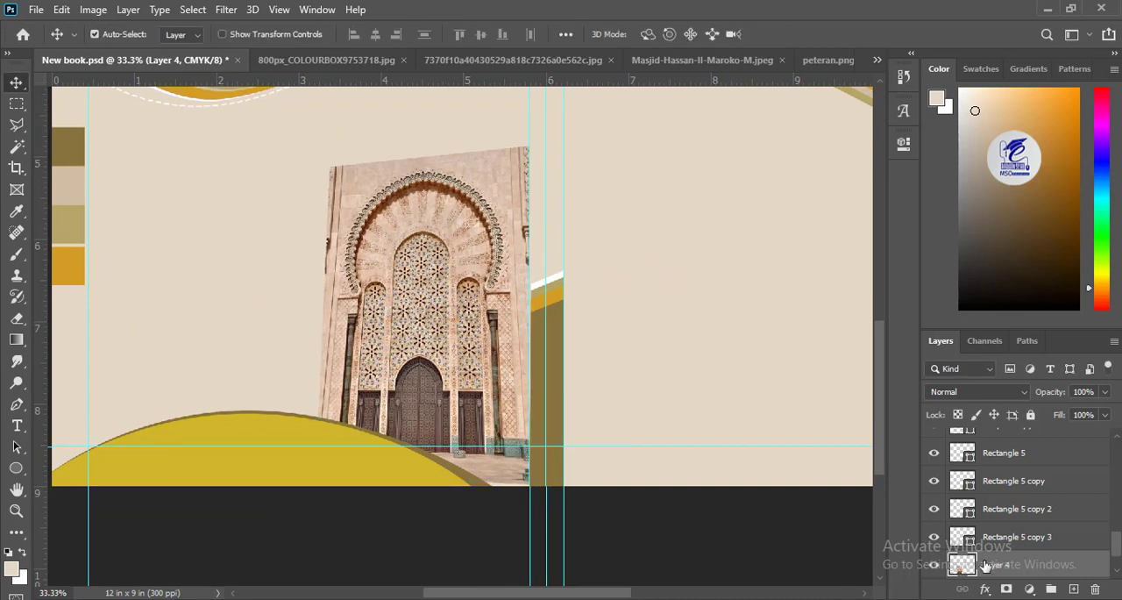
# Step: Add a layer mask to the gate photo and try a reflected black-to-white gradient across it
pyautogui.click(1006, 588)
pyautogui.press('g')
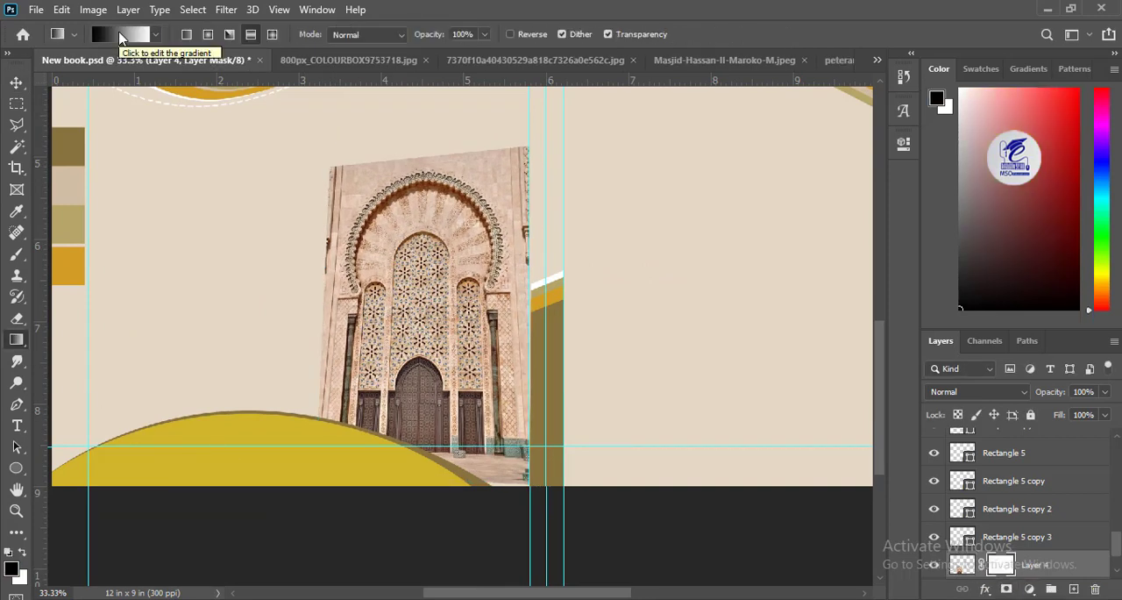
pyautogui.moveTo(430, 317); pyautogui.dragTo(579, 313)
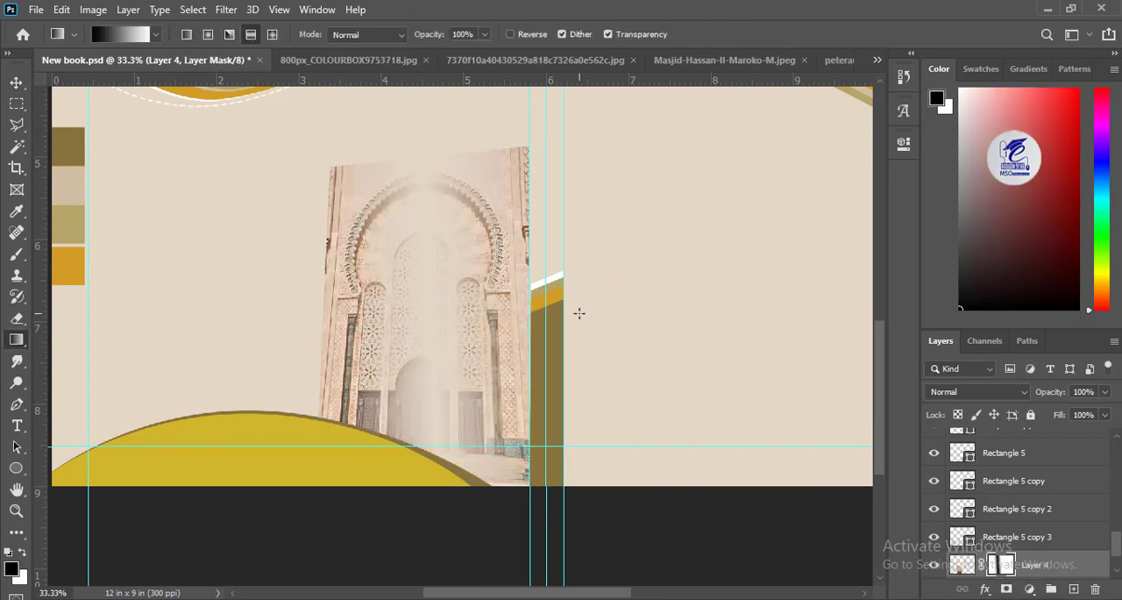
pyautogui.hotkey('ctrl', 'z')
# Step: Edit the mask gradient to have a middle colour stop at 51% and a white end stop
pyautogui.click(97, 37)
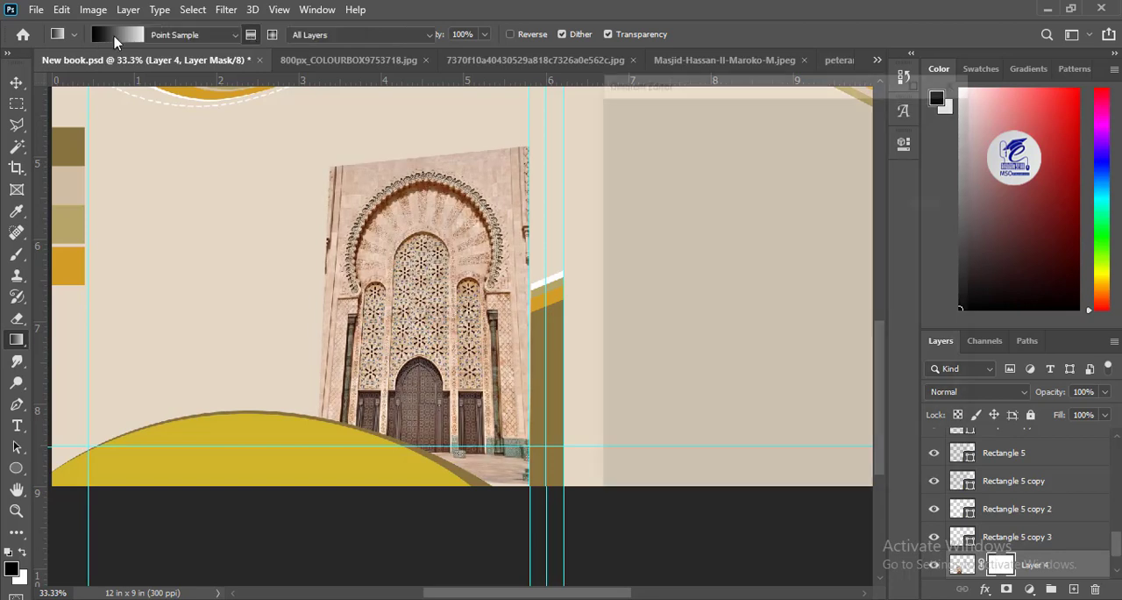
pyautogui.click(708, 383)
pyautogui.moveTo(709, 382); pyautogui.dragTo(769, 410)
pyautogui.hotkey('ctrl', 'z')
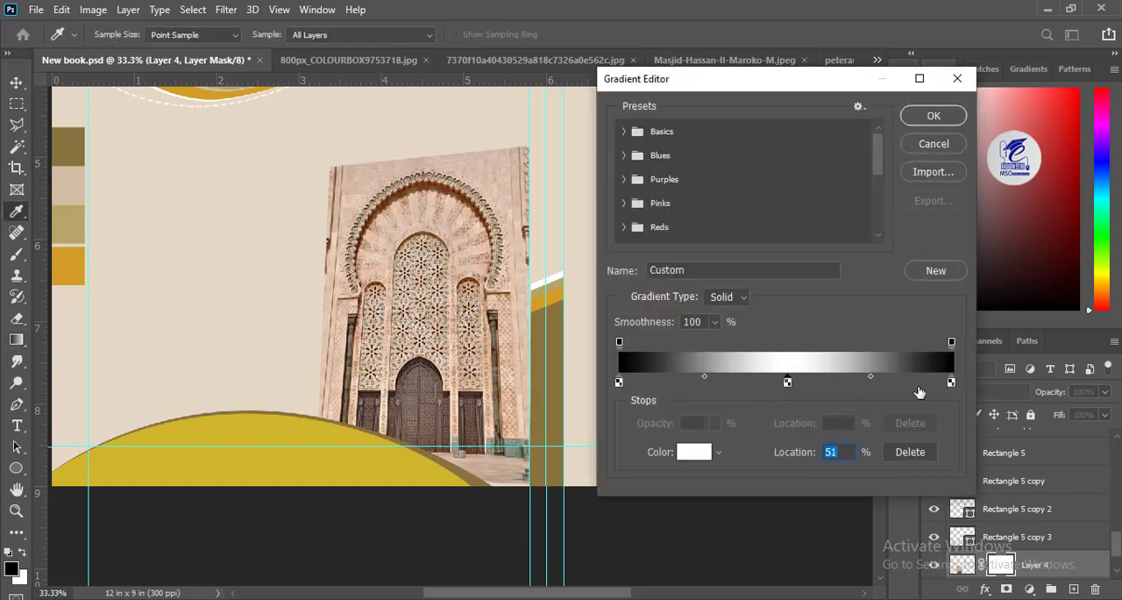
pyautogui.doubleClick(953, 383)
pyautogui.moveTo(846, 357); pyautogui.dragTo(470, 21)
pyautogui.click(1034, 249)
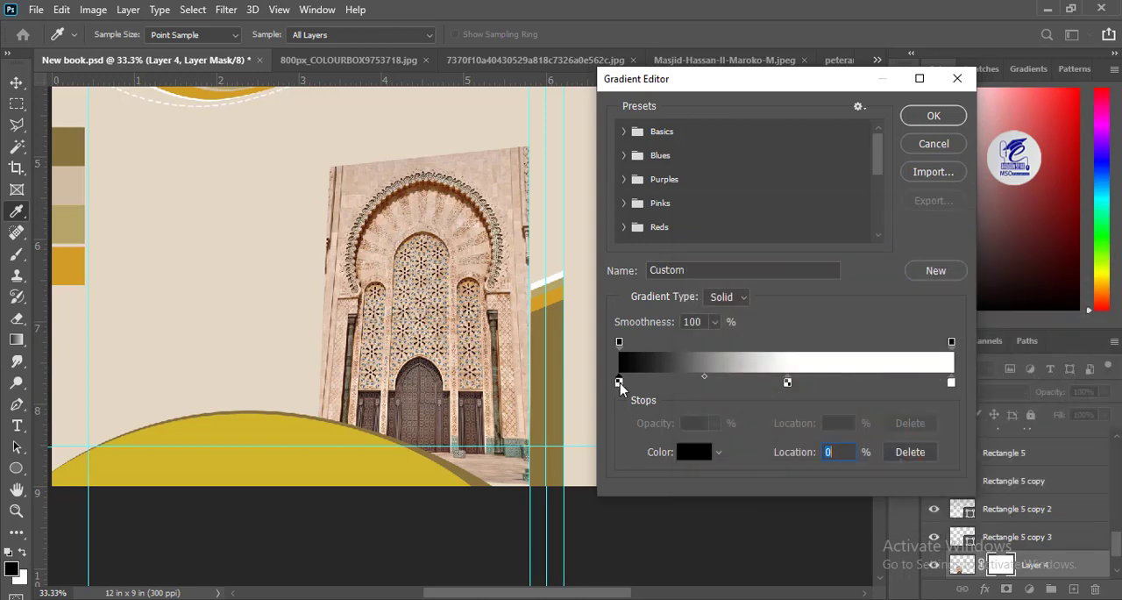
# Step: Make the gradient's start stop white and its middle stop black
pyautogui.doubleClick(620, 384)
pyautogui.moveTo(754, 369); pyautogui.dragTo(653, 219)
pyautogui.click(1045, 253)
pyautogui.doubleClick(788, 384)
pyautogui.moveTo(744, 402); pyautogui.dragTo(666, 509)
pyautogui.click(1048, 250)
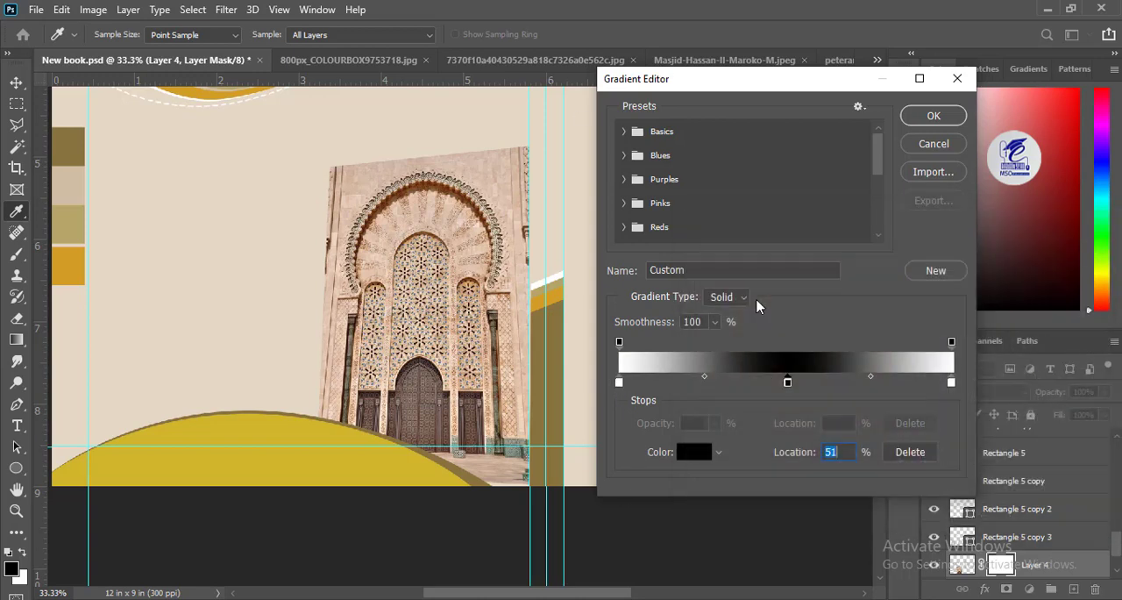
# Step: Apply the white-black-white gradient across the gate photo's mask to fade its sides, and set the layer opacity to 38%
pyautogui.click(934, 114)
pyautogui.moveTo(416, 313); pyautogui.dragTo(585, 307)
pyautogui.press('v')
pyautogui.hotkey('ctrl', '-')
pyautogui.hotkey('ctrl', '-')
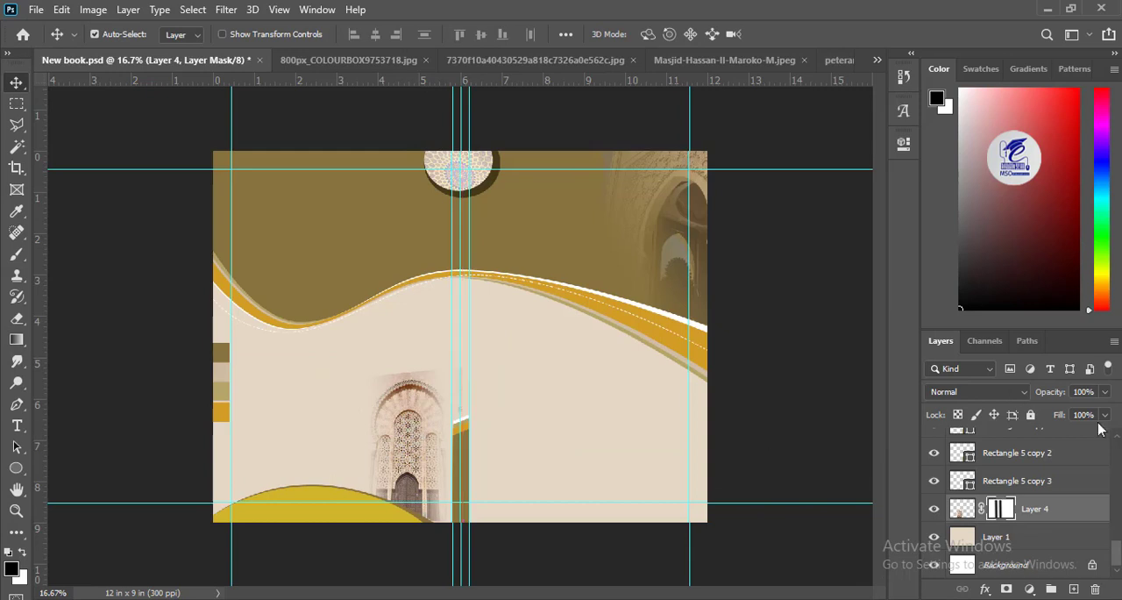
pyautogui.moveTo(1077, 417); pyautogui.dragTo(1069, 417)
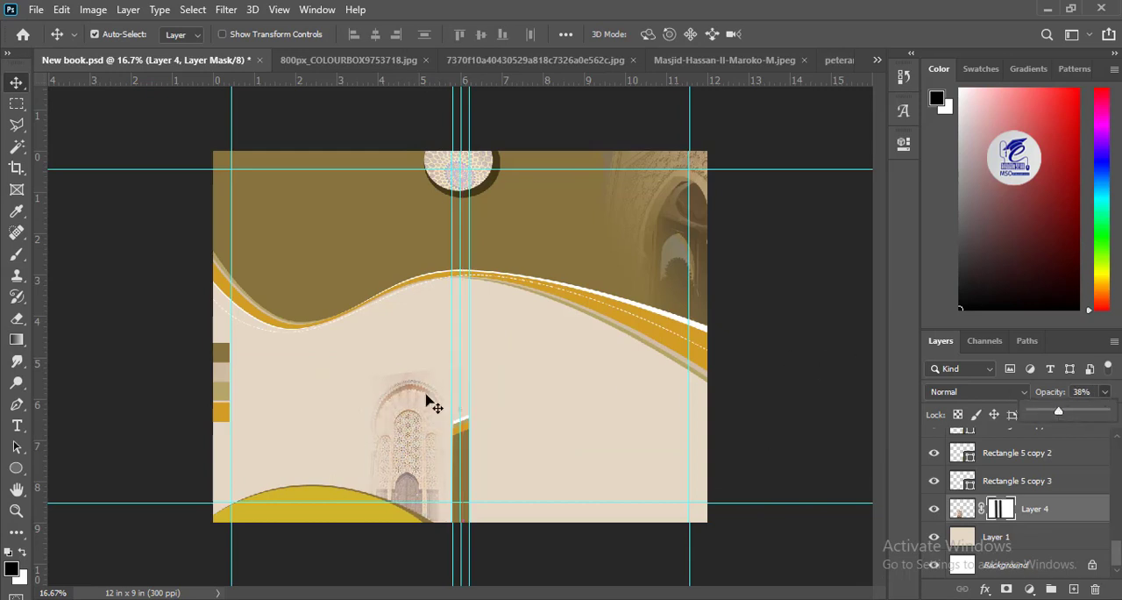
# Step: Nudge the faded gate photo slightly down and closer to the spine
pyautogui.moveTo(428, 401); pyautogui.dragTo(406, 424)
pyautogui.hotkey('ctrl', '+')
pyautogui.moveTo(402, 461); pyautogui.dragTo(381, 299)
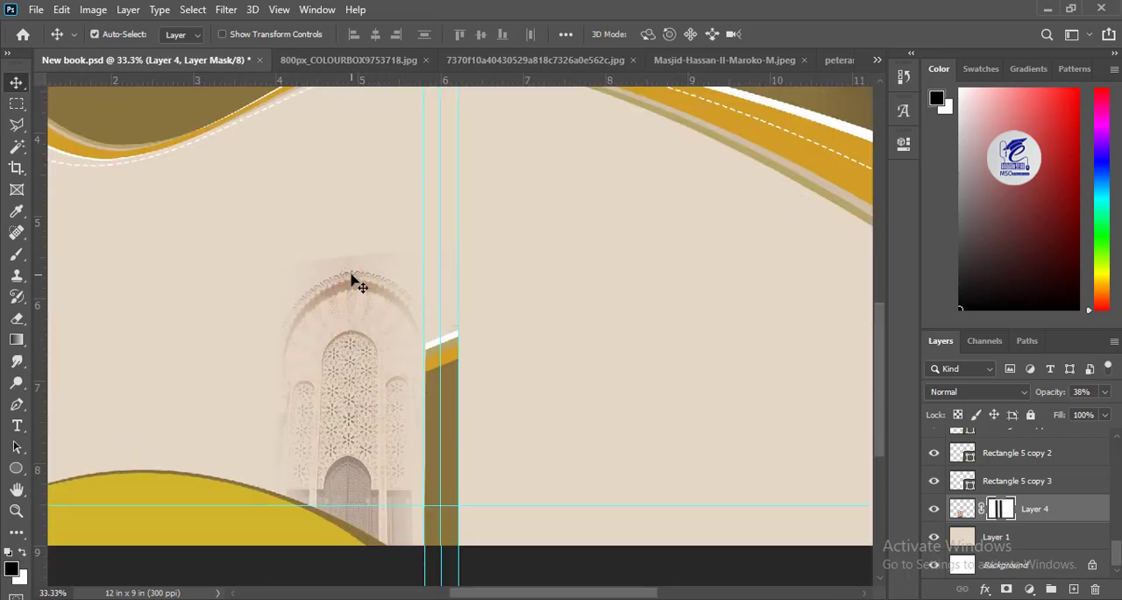
# Step: Paint black on the gate photo's mask with a soft size 300 brush to hide the hard edges around the arch
pyautogui.click(16, 254)
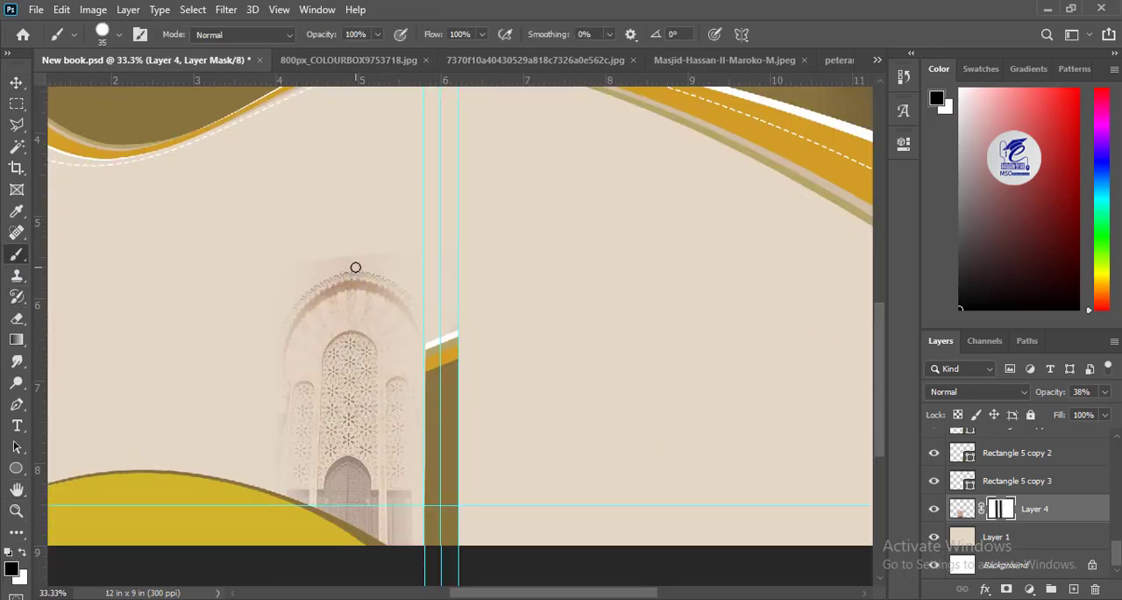
pyautogui.click(119, 35)
pyautogui.doubleClick(83, 208)
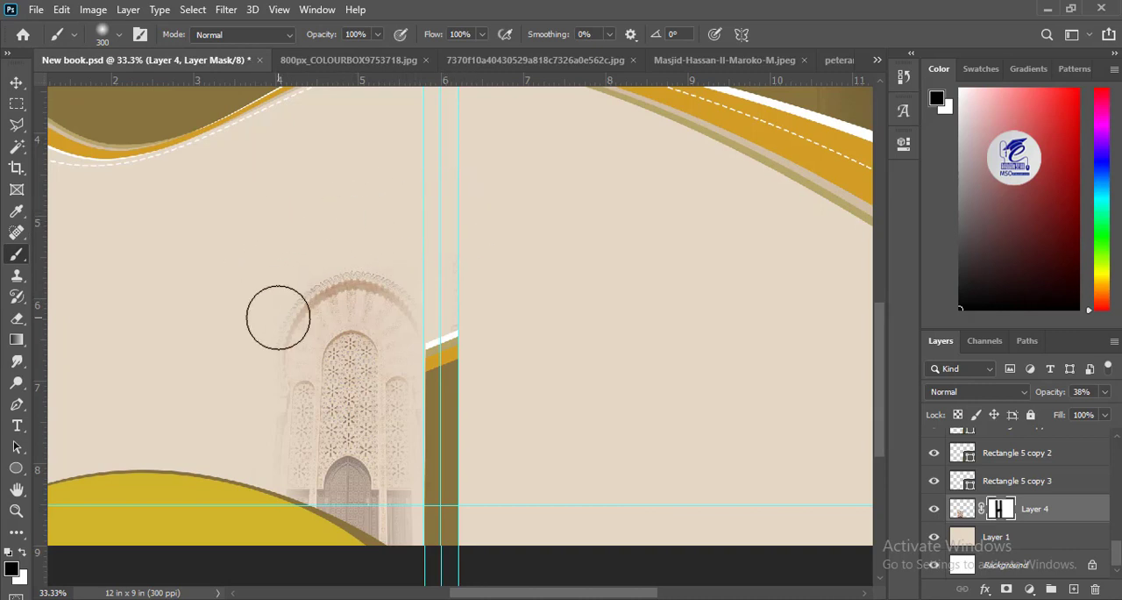
pyautogui.hotkey('ctrl', '-')
pyautogui.hotkey('ctrl', '-')
pyautogui.press('v')
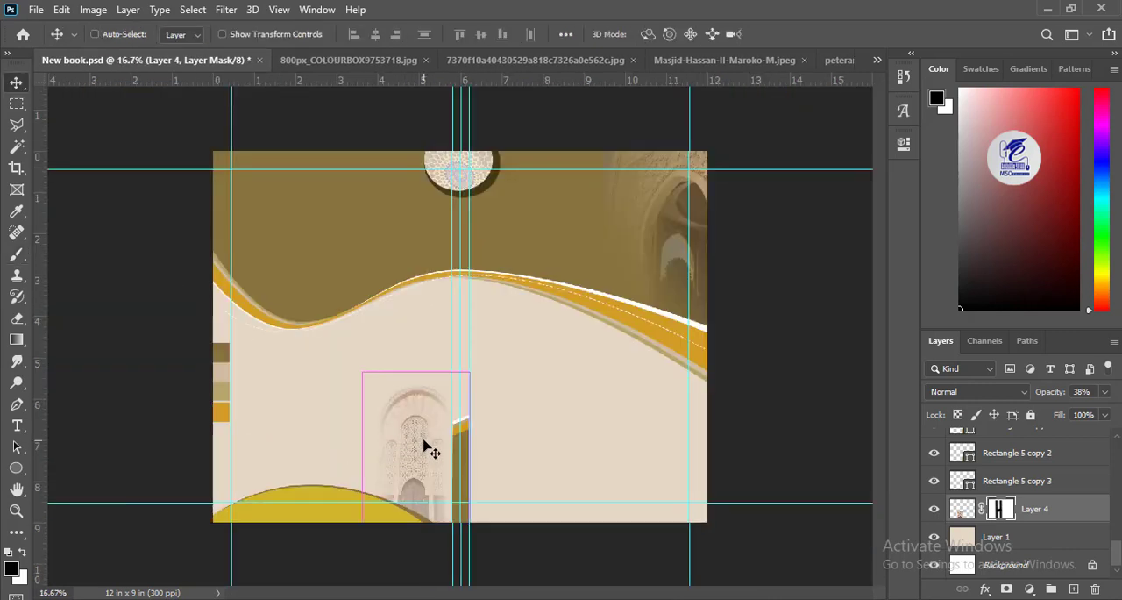
# Step: Adjust the gate photo's Color Balance to +30, 0, +11 for midtones and +10, -14, +3 for shadows
pyautogui.click(964, 511)
pyautogui.hotkey('ctrl', 'b')
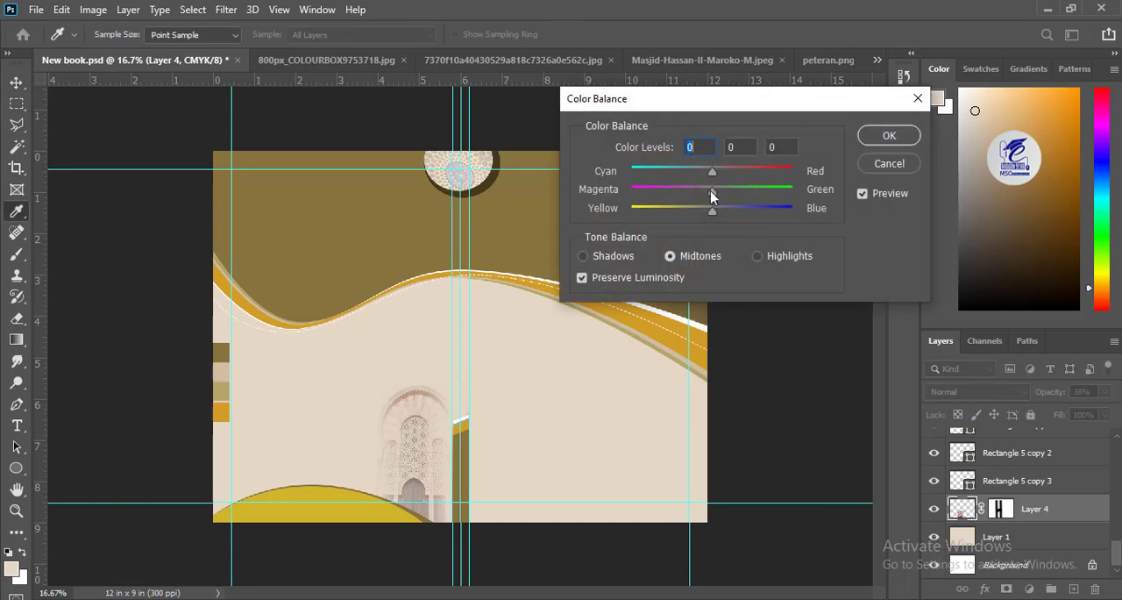
pyautogui.click(715, 212)
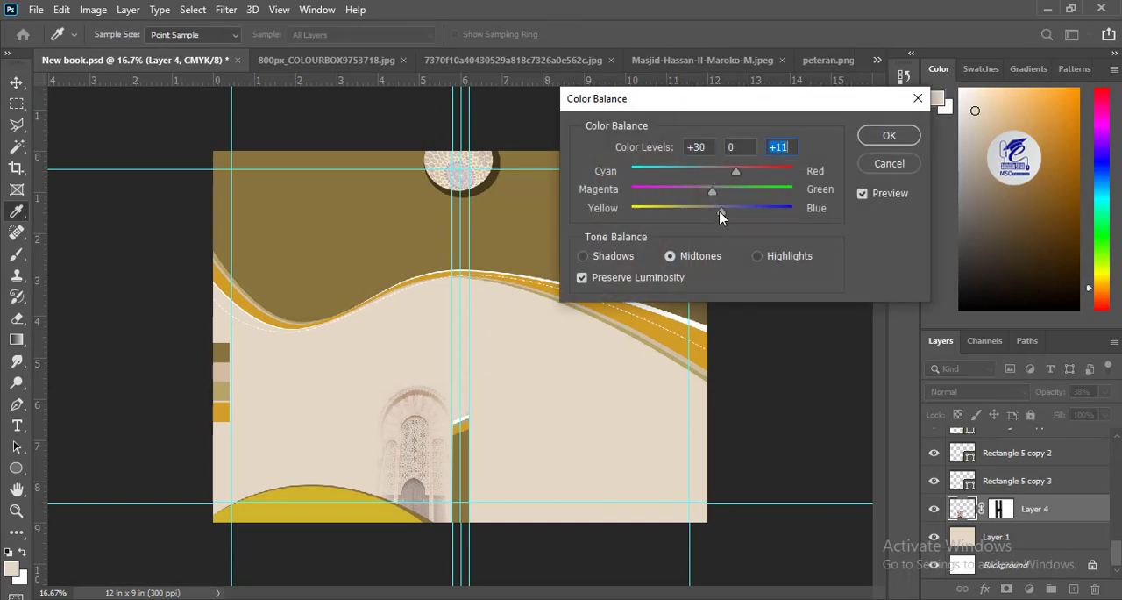
pyautogui.click(601, 256)
pyautogui.click(889, 136)
# Step: Copy the whole golden door photo, close the used gate image, and paste the door into New book.psd
pyautogui.click(445, 62)
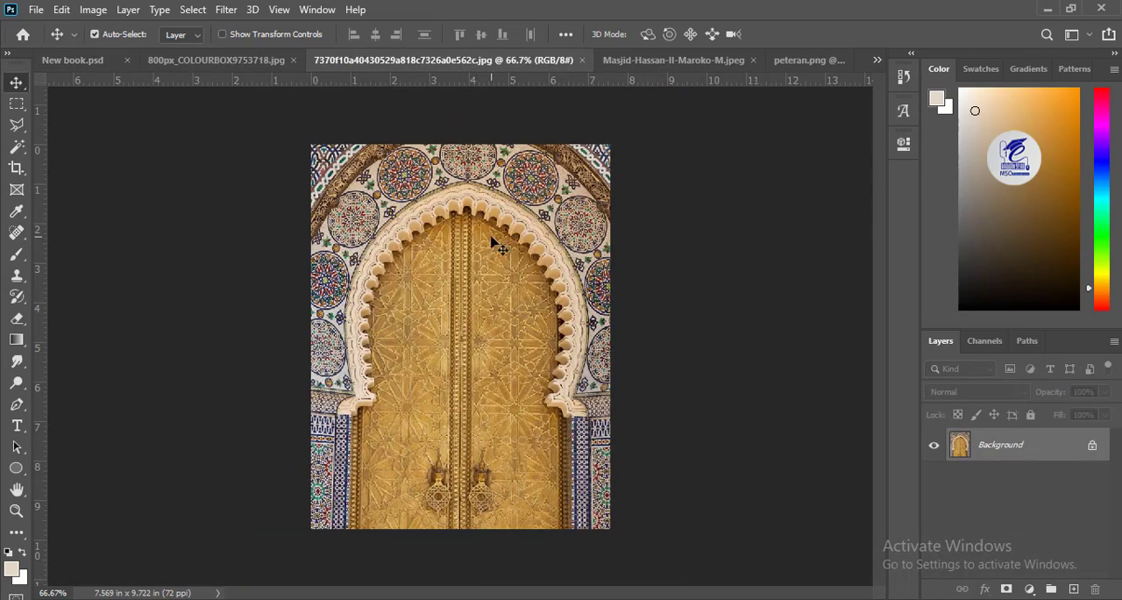
pyautogui.hotkey('ctrl', 'a')
pyautogui.click(270, 62)
pyautogui.hotkey('ctrl', 'w')
pyautogui.click(554, 238)
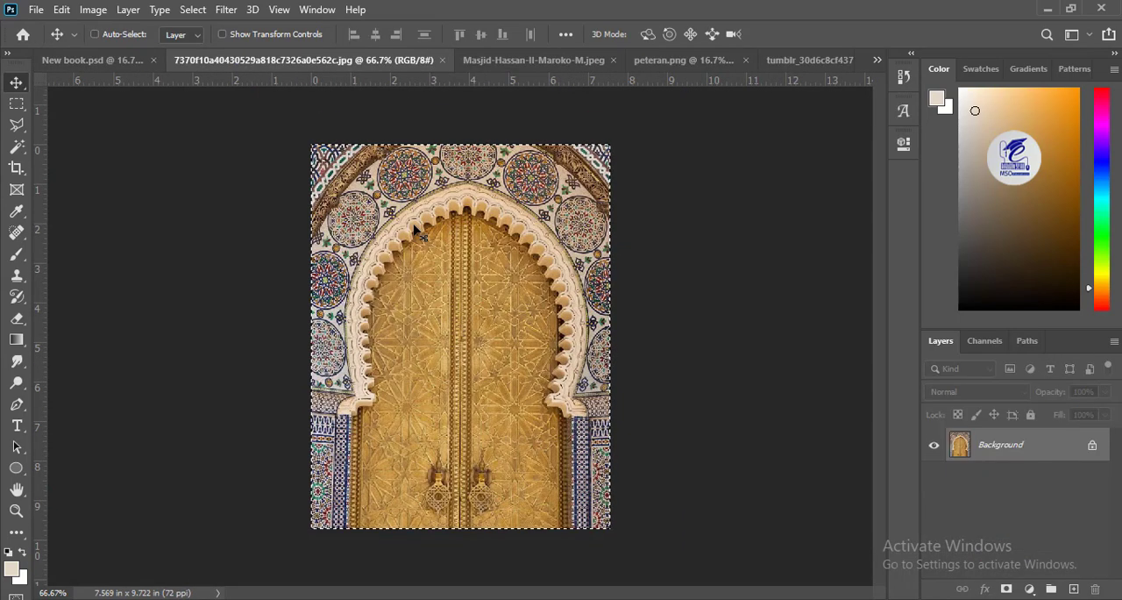
pyautogui.click(109, 61)
pyautogui.hotkey('ctrl', 'v')
# Step: Enlarge the door photo to about 3.14 x 4.04 in at the back cover's upper left and clip it to the brown wave shape
pyautogui.moveTo(479, 352); pyautogui.dragTo(323, 324)
pyautogui.hotkey('ctrl', 't')
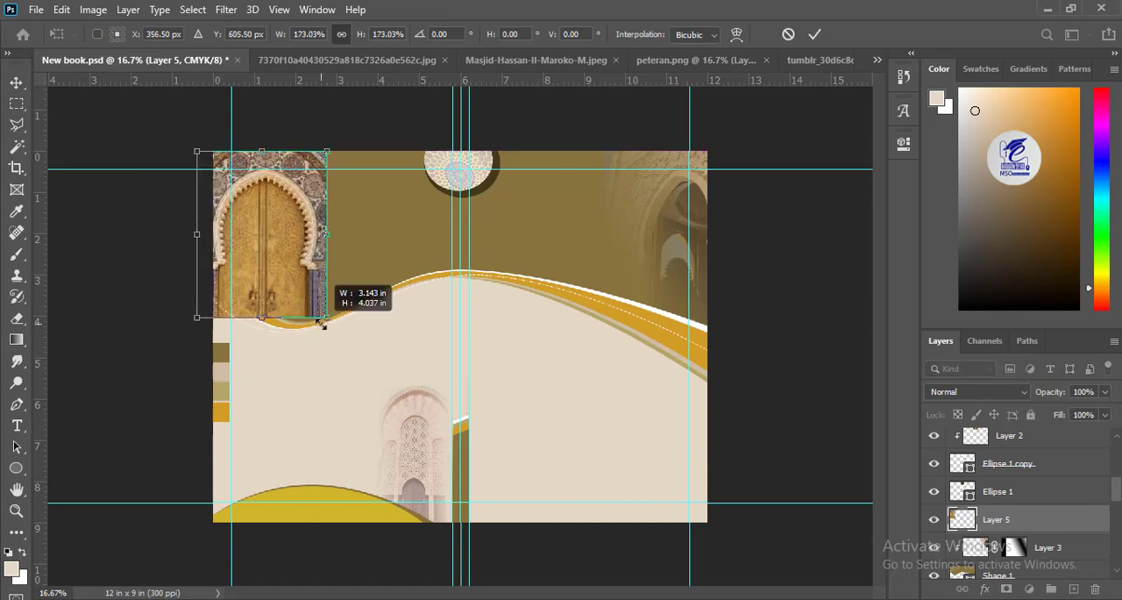
pyautogui.press('Return')
pyautogui.hotkey('ctrl', 'alt', 'g')
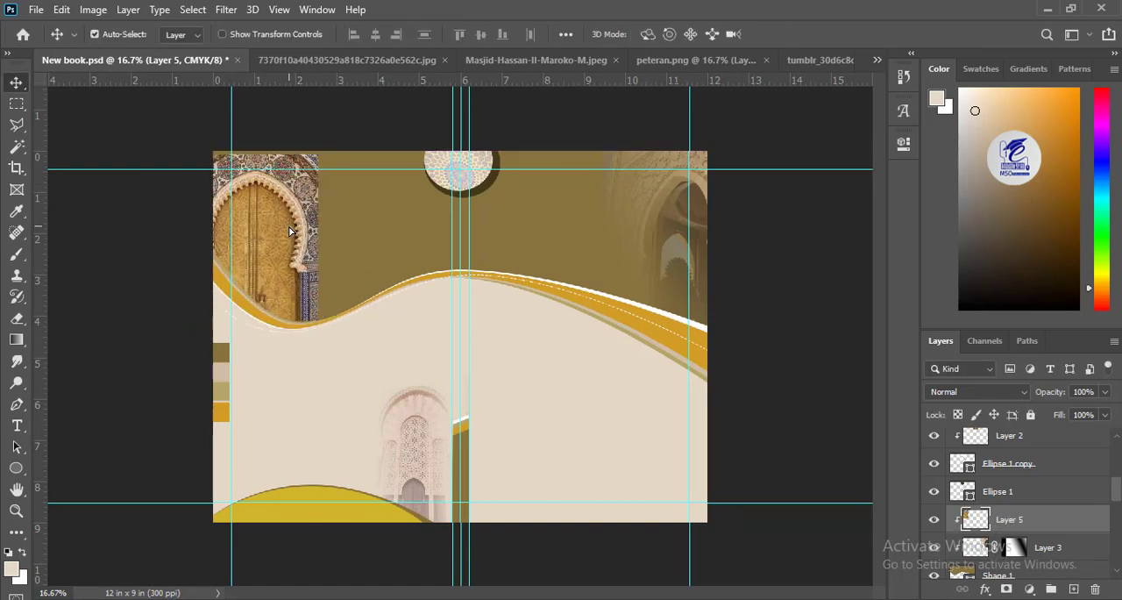
# Step: Distort the golden door photo by pulling its upper right corner inward and its lower right corner down
pyautogui.hotkey('ctrl', 't')
pyautogui.moveTo(317, 155); pyautogui.dragTo(290, 169)
pyautogui.moveTo(317, 321); pyautogui.dragTo(319, 334)
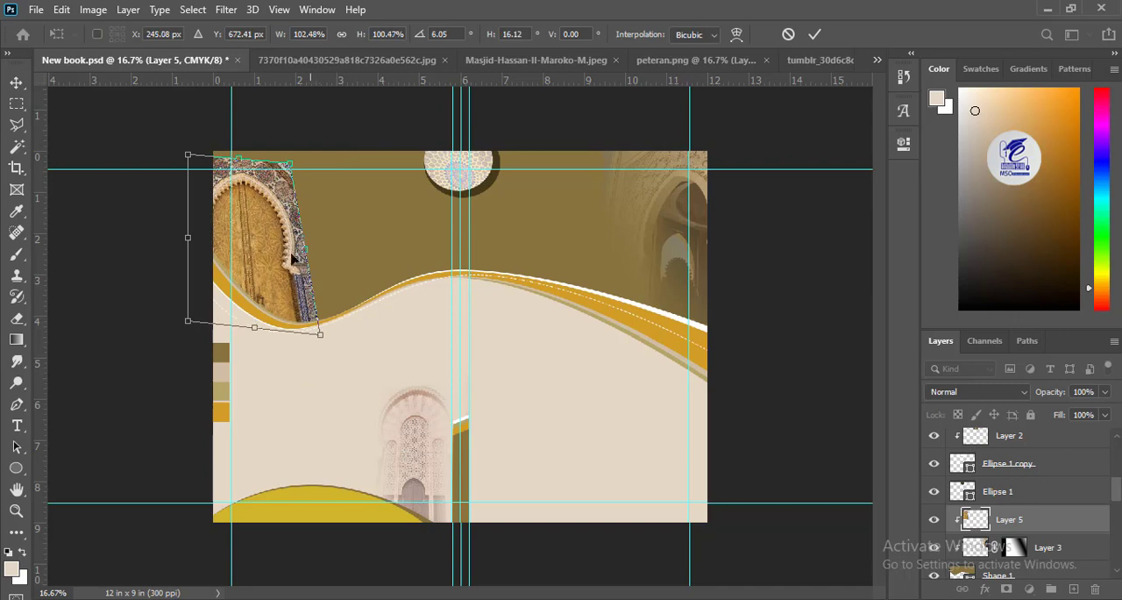
pyautogui.moveTo(290, 167); pyautogui.dragTo(292, 161)
pyautogui.press('Return')
# Step: Add a layer mask to the door photo and fade its right side into the brown with a linear black-to-white gradient
pyautogui.click(1007, 588)
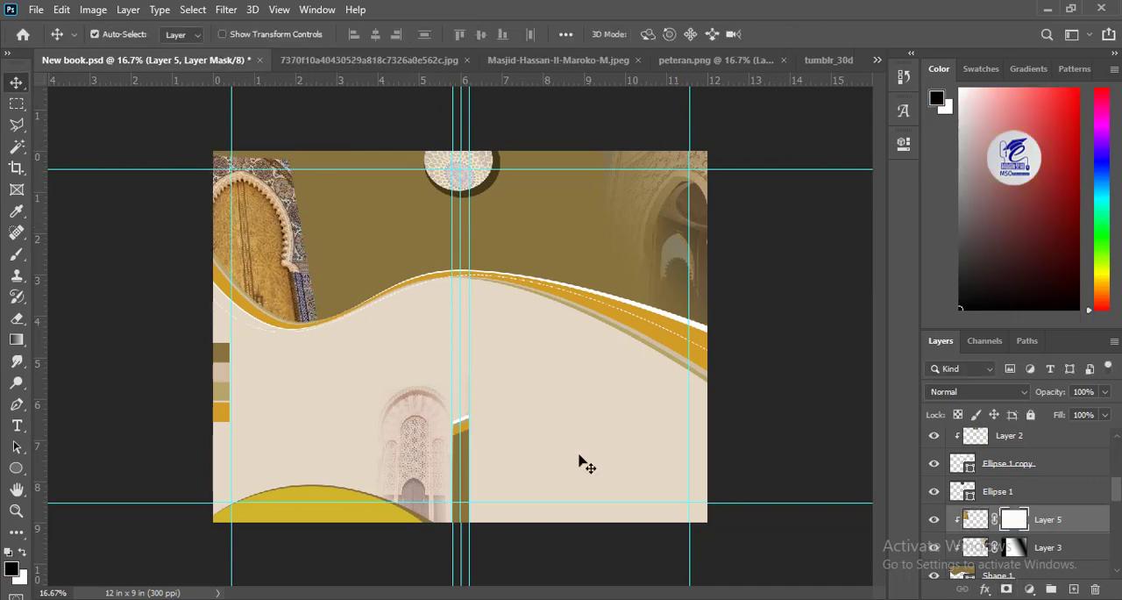
pyautogui.click(16, 340)
pyautogui.click(123, 34)
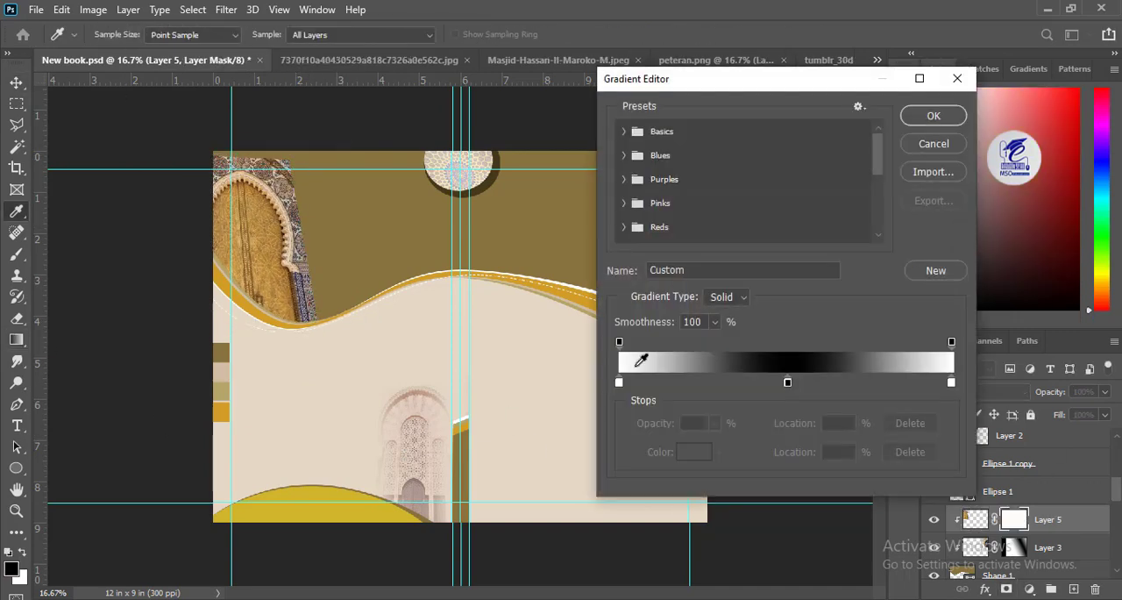
pyautogui.click(624, 131)
pyautogui.click(645, 156)
pyautogui.press('Return')
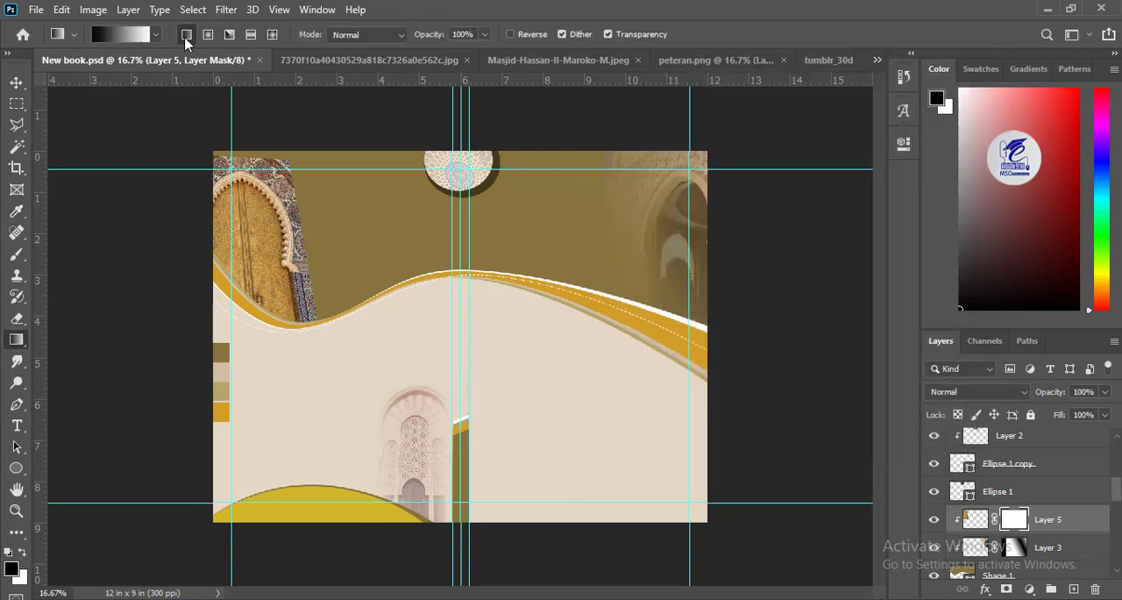
pyautogui.moveTo(302, 226); pyautogui.dragTo(213, 229)
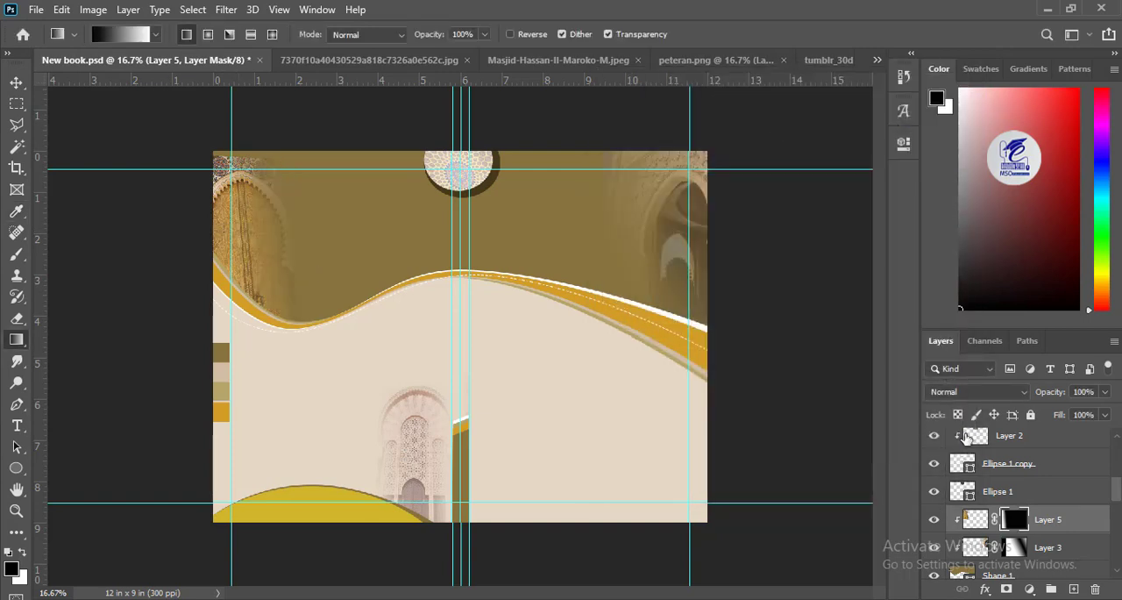
# Step: Set the door photo's layer opacity to 47% and shift it slightly up
pyautogui.moveTo(1081, 414); pyautogui.dragTo(1067, 417)
pyautogui.click(15, 82)
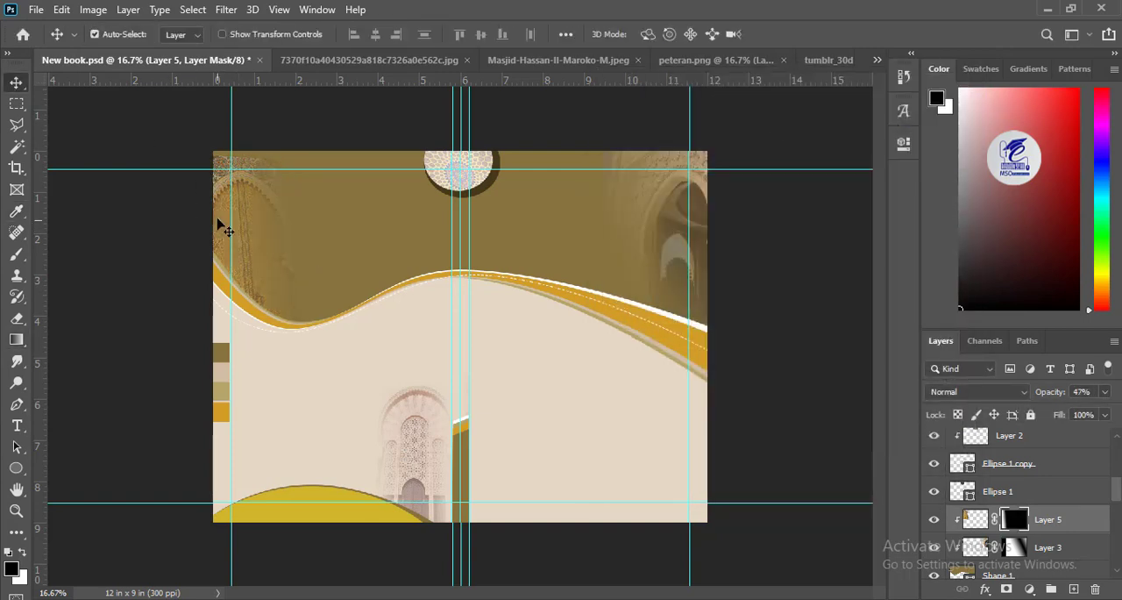
pyautogui.click(138, 243)
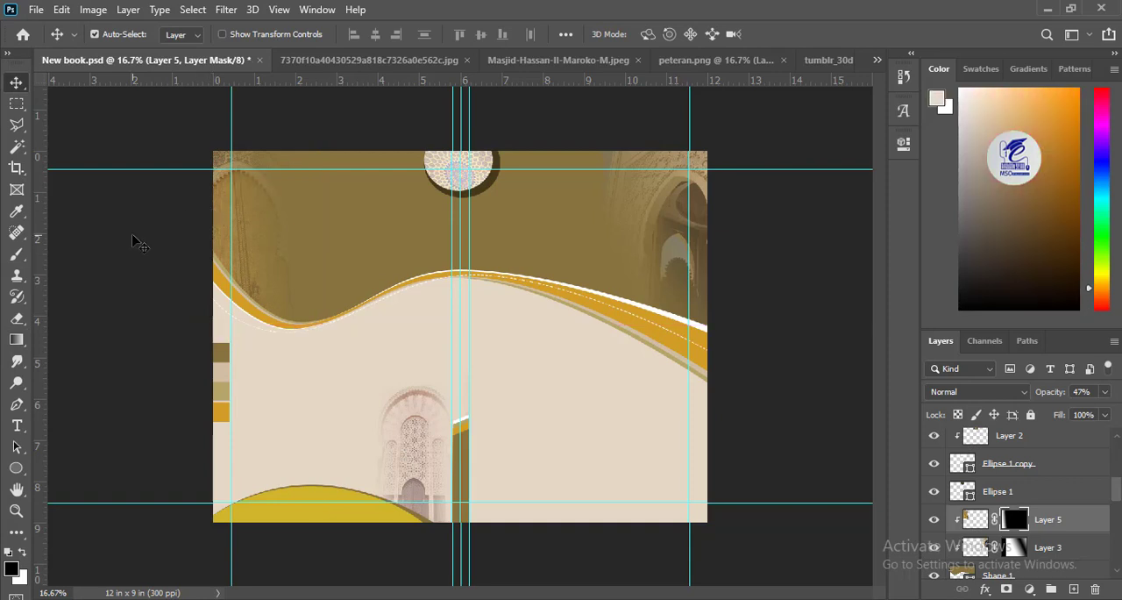
# Step: Add a new layer directly above the beige background layer and fill it with the same beige
pyautogui.click(545, 230)
pyautogui.click(638, 460)
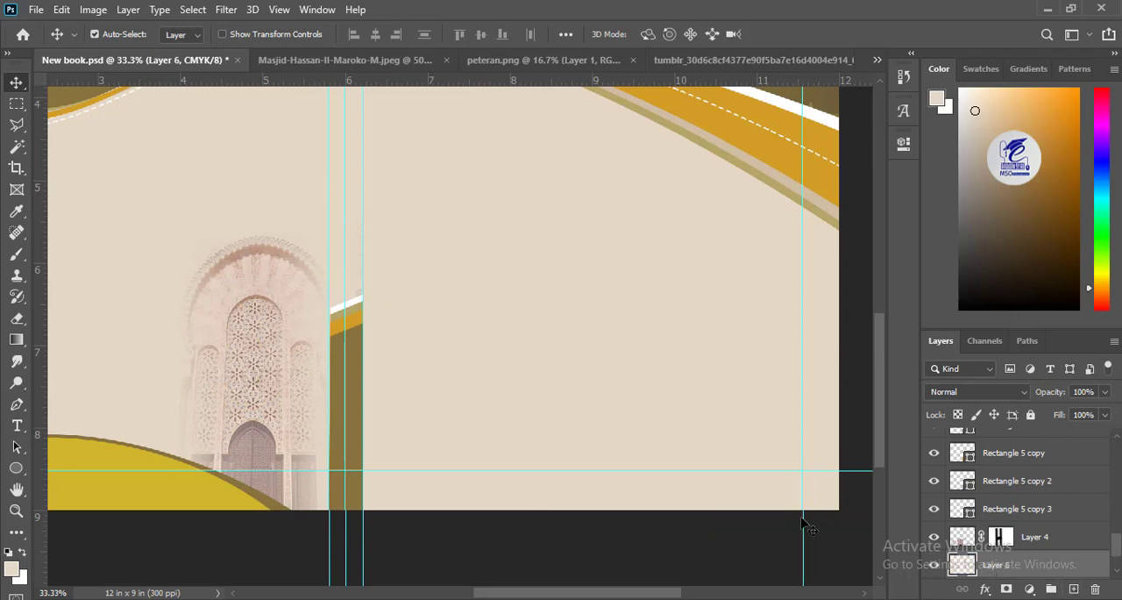
pyautogui.click(12, 569)
pyautogui.click(1057, 250)
pyautogui.moveTo(442, 350); pyautogui.dragTo(559, 341)
pyautogui.scroll(-2, 1119, 565)
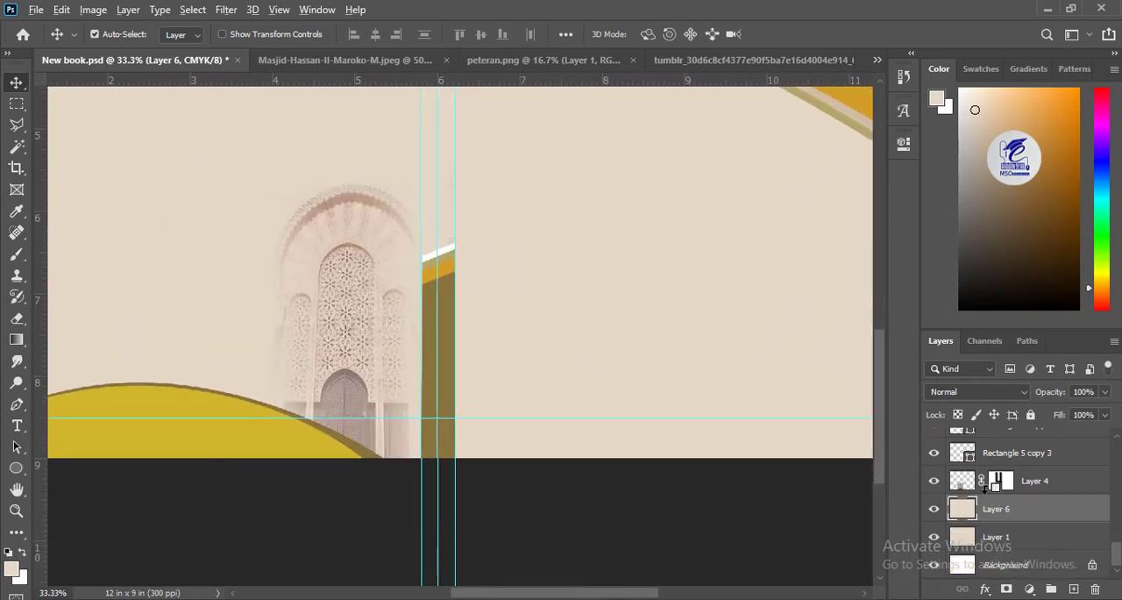
# Step: Apply a Pattern Overlay to the lower beige background layer with Difference blend mode, 16% opacity and 59% scale
pyautogui.click(1008, 538)
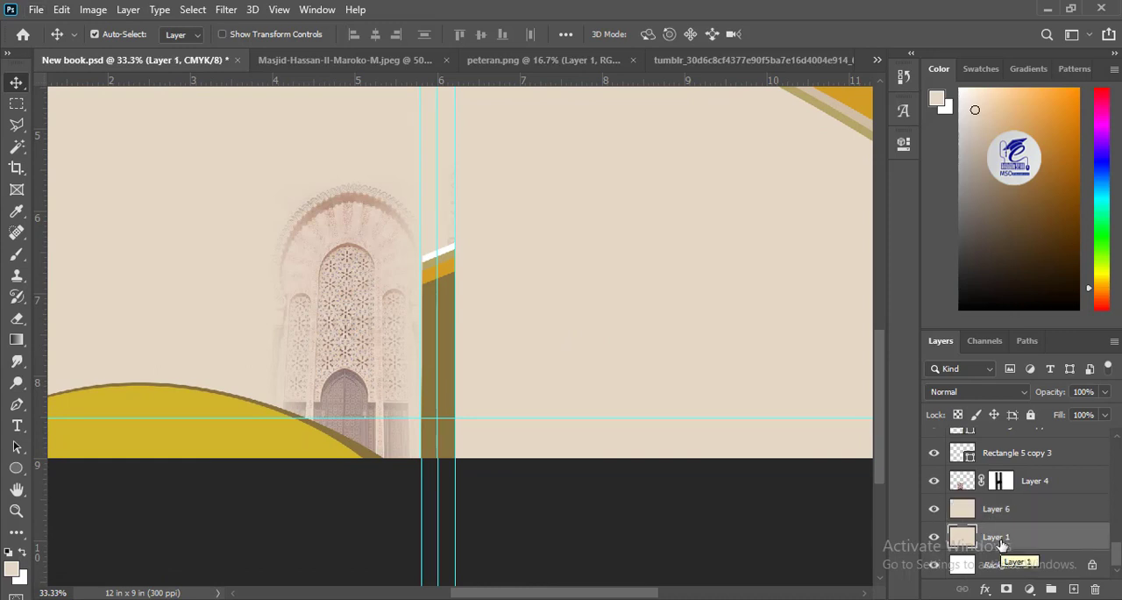
pyautogui.click(986, 588)
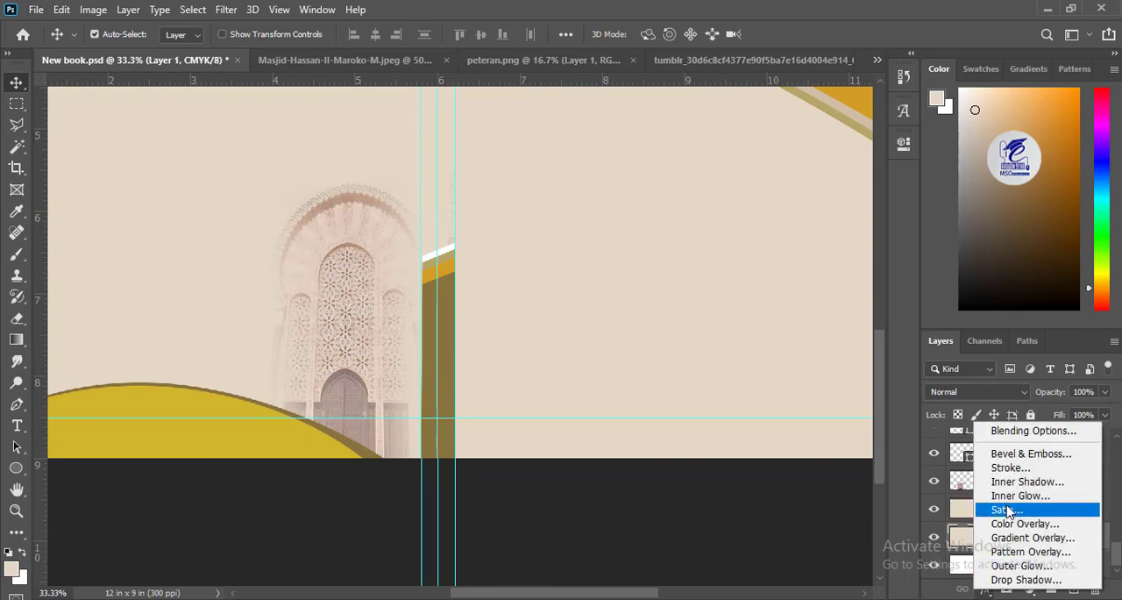
pyautogui.click(1016, 430)
pyautogui.click(529, 298)
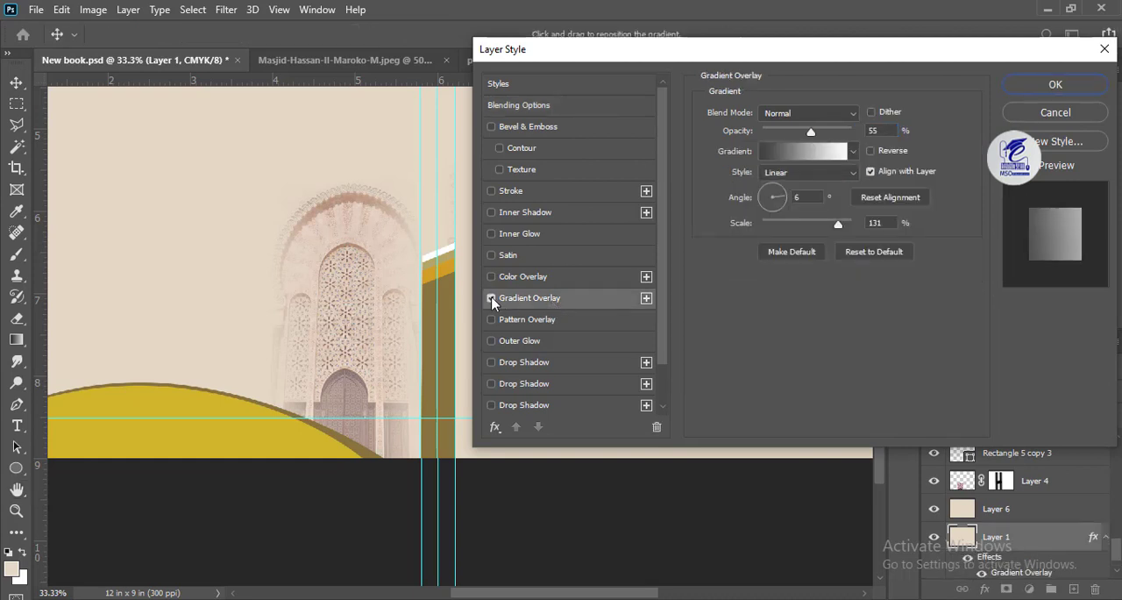
pyautogui.click(526, 319)
pyautogui.click(784, 167)
pyautogui.click(704, 291)
pyautogui.click(780, 131)
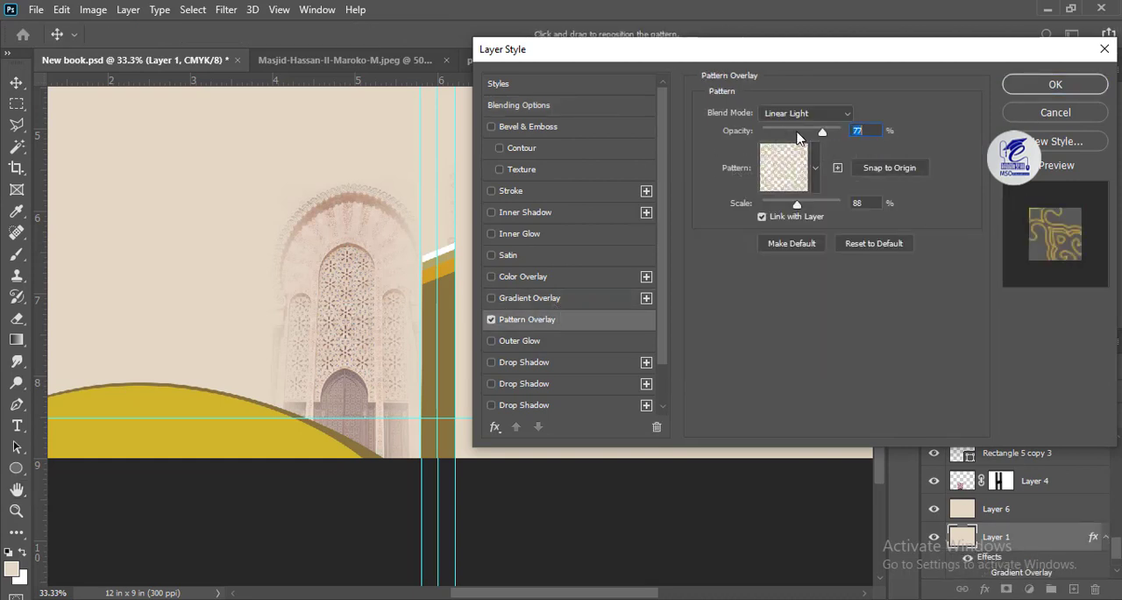
pyautogui.moveTo(781, 132); pyautogui.dragTo(783, 135)
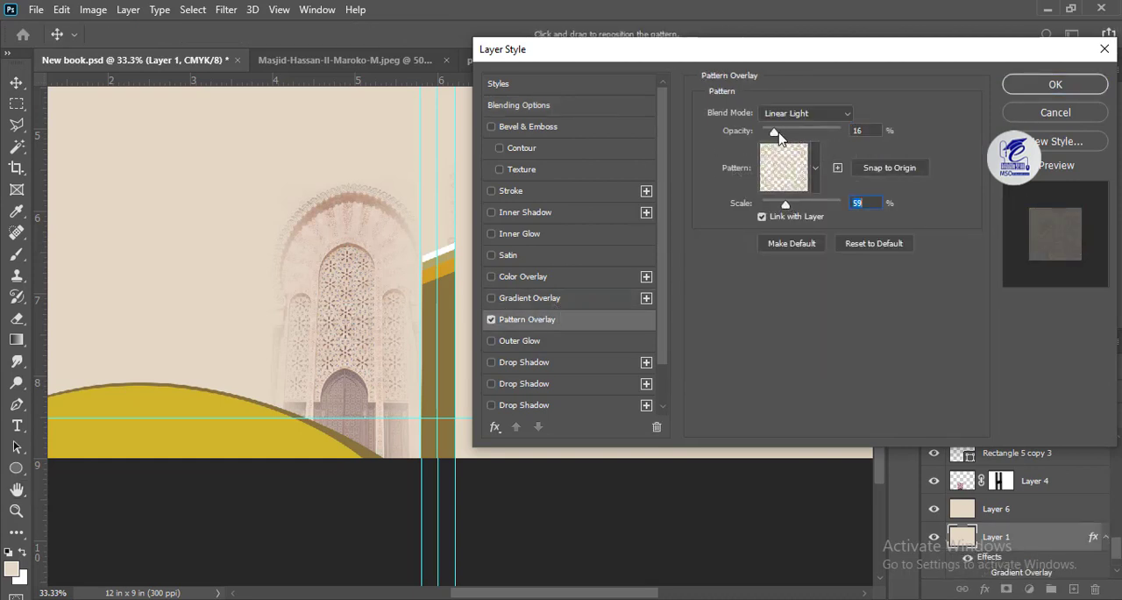
pyautogui.click(829, 113)
pyautogui.click(789, 421)
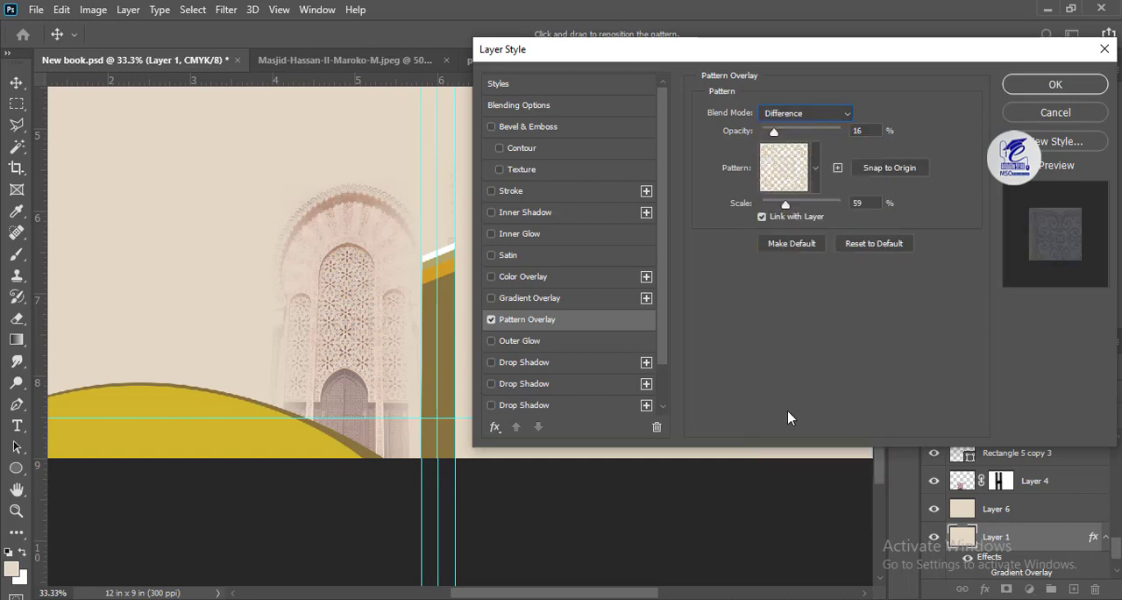
pyautogui.click(1052, 86)
# Step: Add a layer mask to the upper beige layer and paint black along its right and left sides to reveal the pattern
pyautogui.click(967, 516)
pyautogui.hotkey('ctrl', '-')
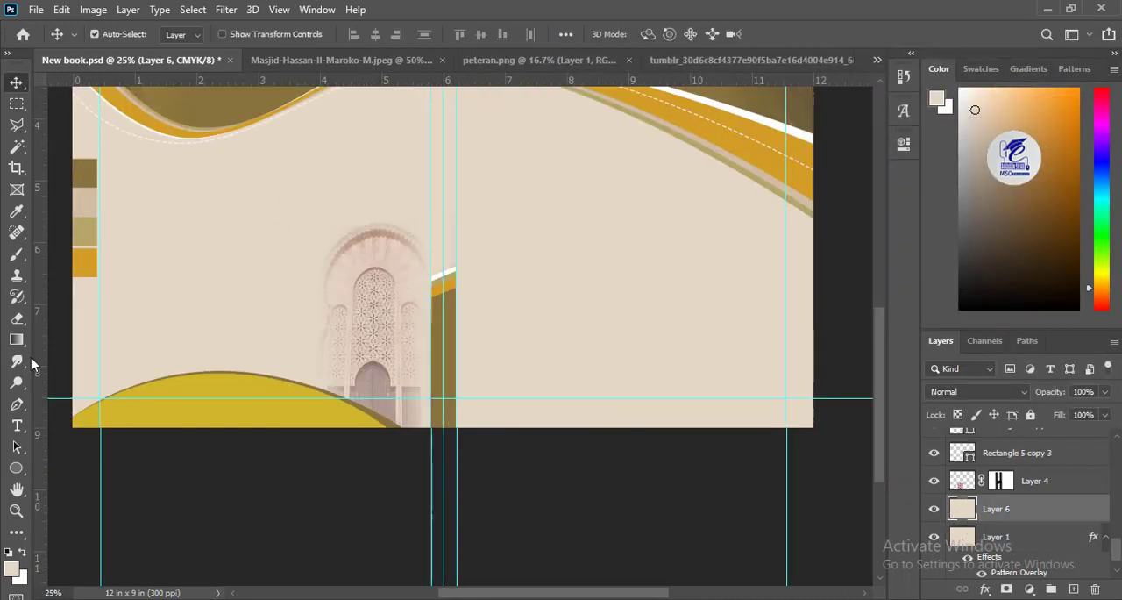
pyautogui.click(1006, 589)
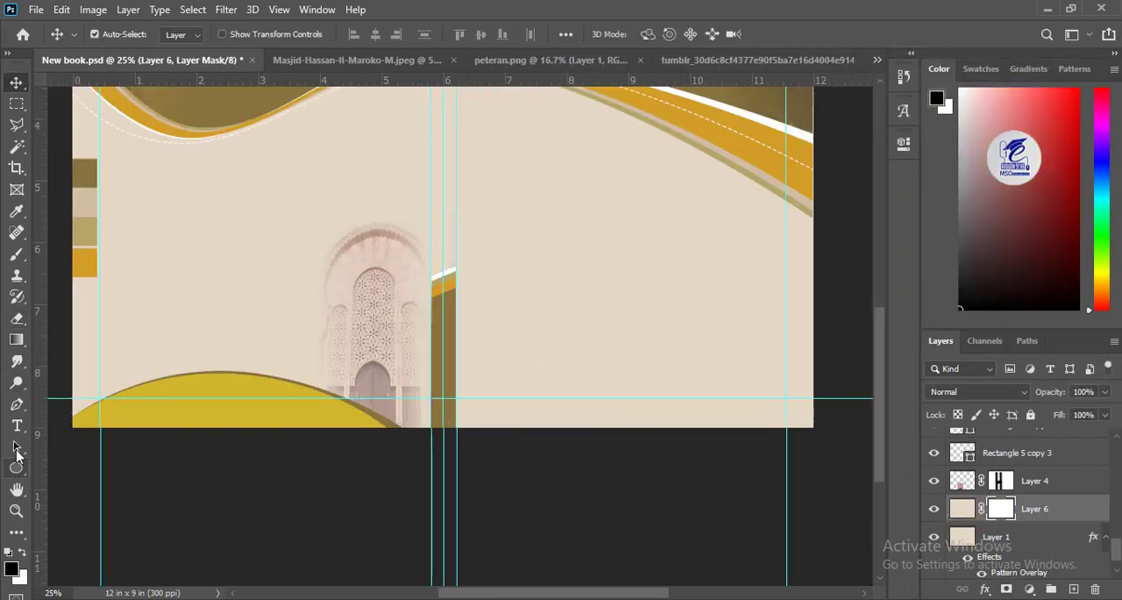
pyautogui.click(15, 254)
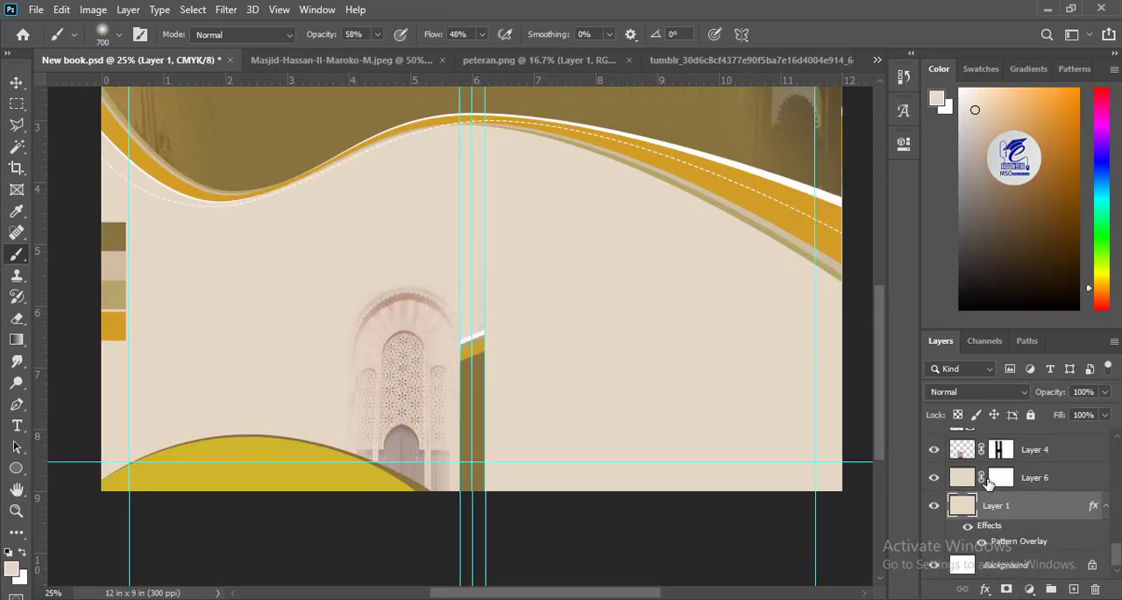
pyautogui.click(1001, 477)
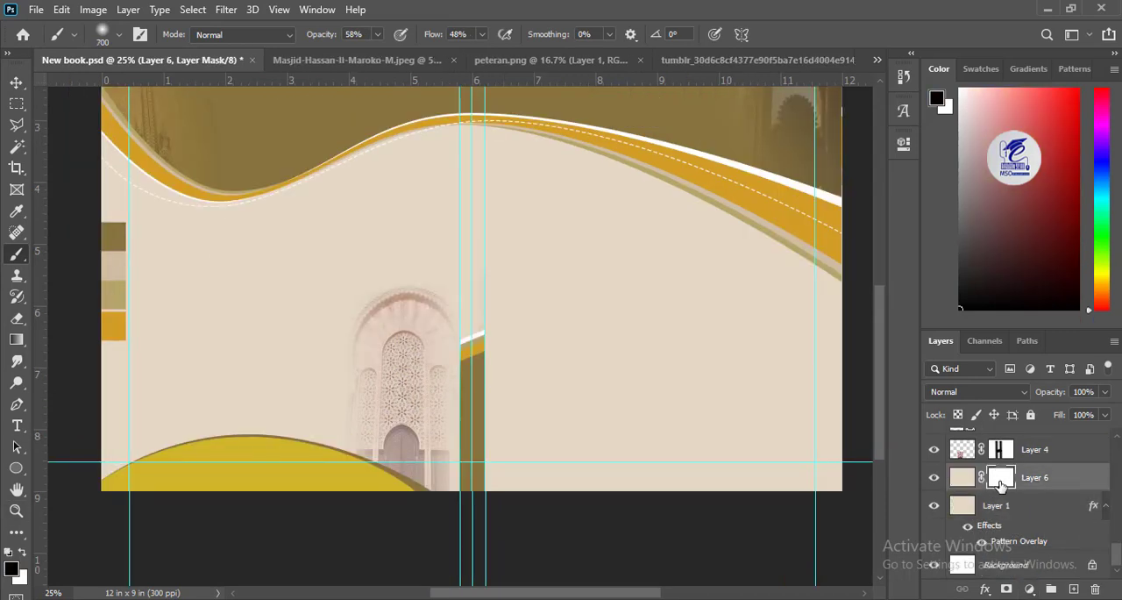
pyautogui.moveTo(806, 271)
pyautogui.mouseDown()
pyautogui.moveTo(778, 550)
pyautogui.moveTo(777, 356)
pyautogui.moveTo(712, 467)
pyautogui.mouseUp()
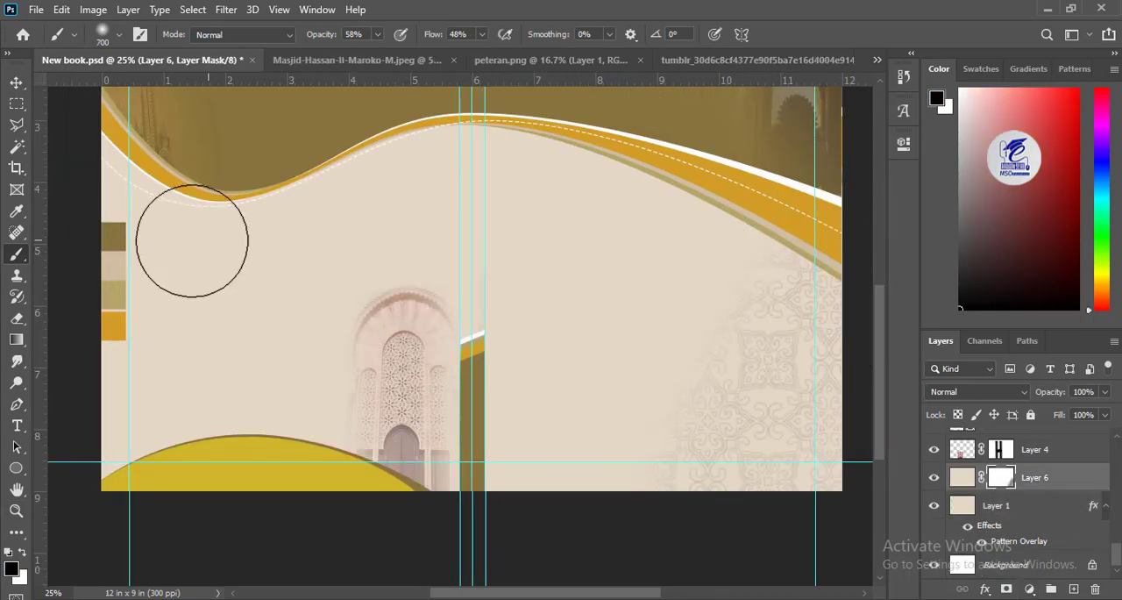
pyautogui.moveTo(130, 217); pyautogui.dragTo(128, 524)
pyautogui.moveTo(217, 168); pyautogui.dragTo(102, 445)
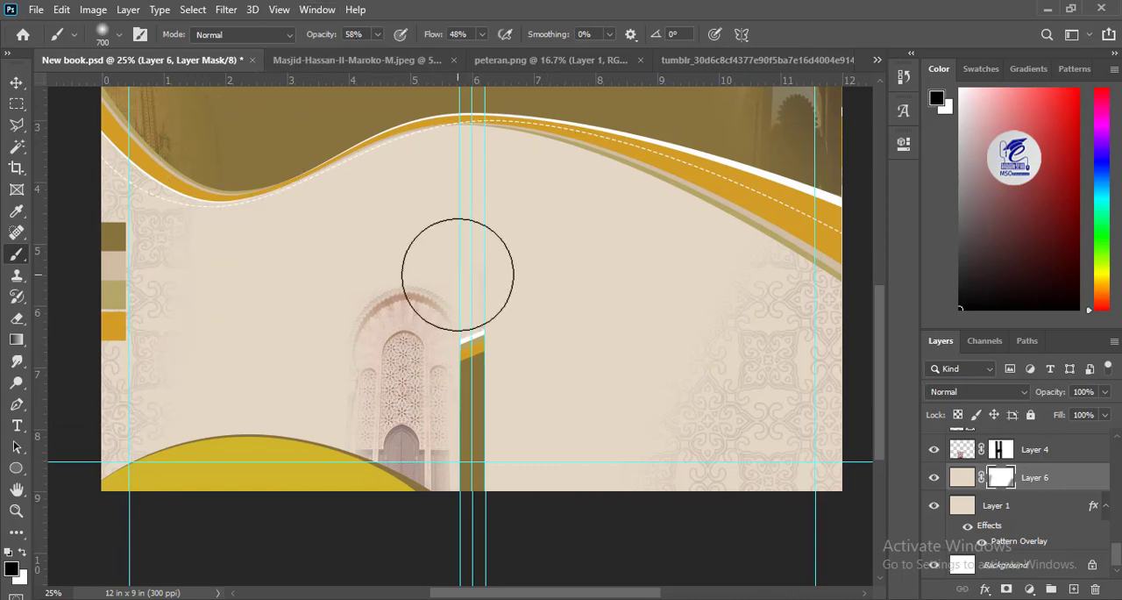
# Step: Lower the brush to 34% opacity and 12% flow and paint the mask across the cover's middle to reveal the pattern faintly
pyautogui.moveTo(601, 208); pyautogui.dragTo(599, 293)
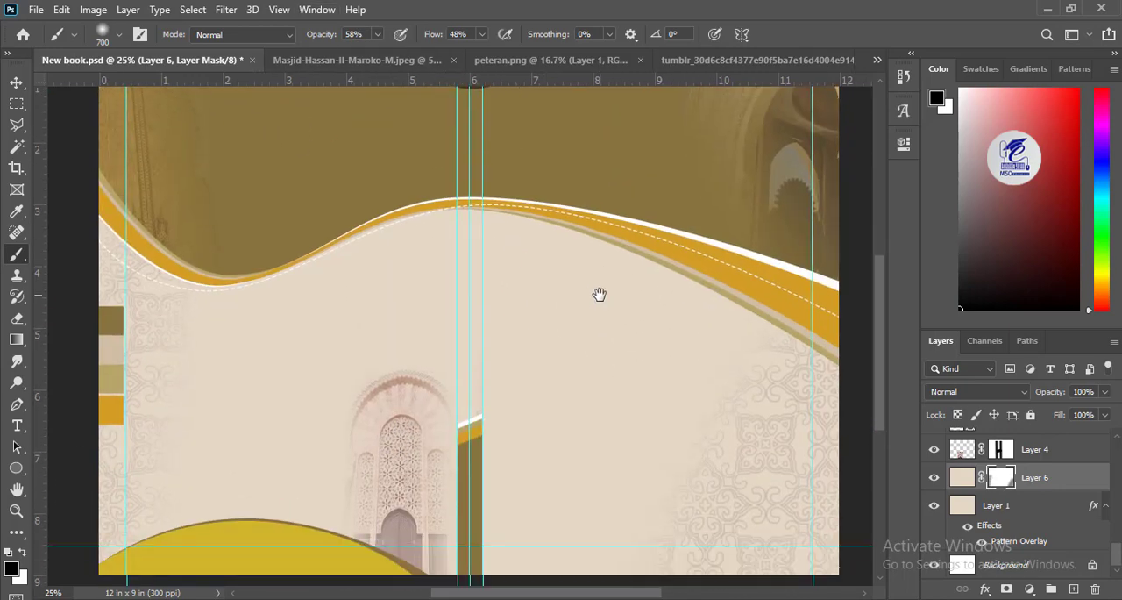
pyautogui.hotkey('ctrl', '-')
pyautogui.hotkey('ctrl', '+')
pyautogui.moveTo(436, 353); pyautogui.dragTo(453, 245)
pyautogui.click(378, 36)
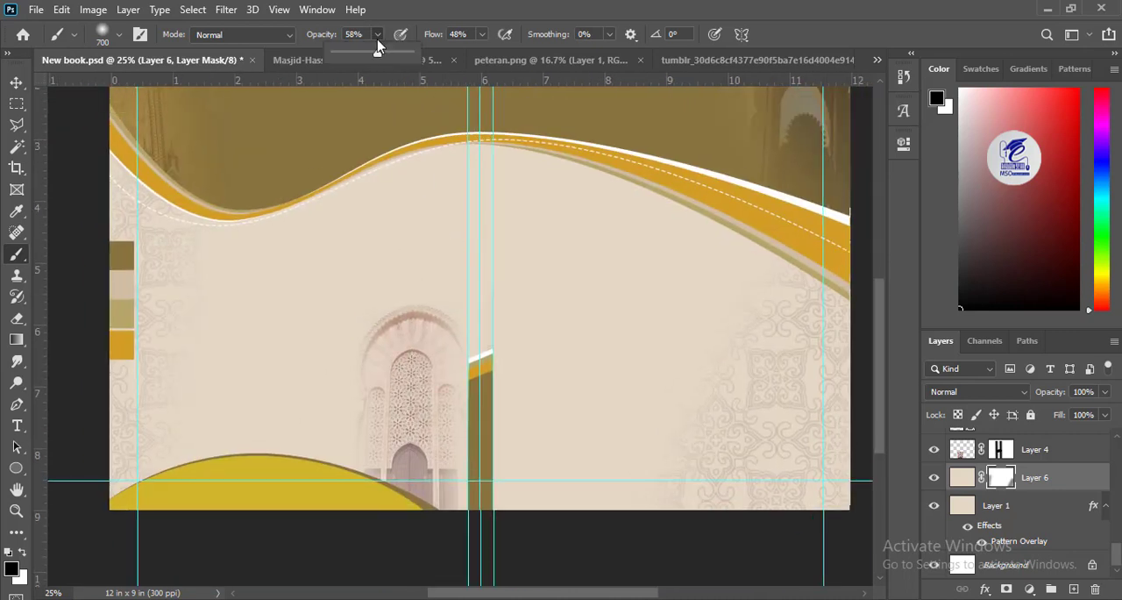
pyautogui.moveTo(481, 34); pyautogui.dragTo(456, 53)
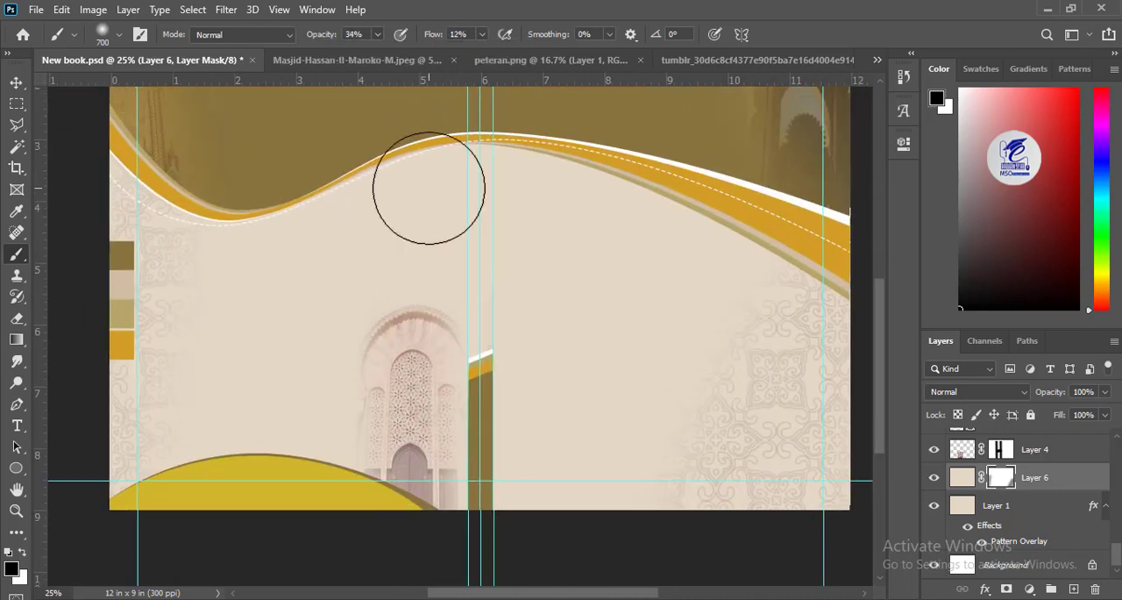
pyautogui.moveTo(320, 197)
pyautogui.mouseDown()
pyautogui.moveTo(246, 435)
pyautogui.moveTo(491, 184)
pyautogui.moveTo(513, 282)
pyautogui.moveTo(603, 350)
pyautogui.moveTo(752, 230)
pyautogui.moveTo(610, 546)
pyautogui.moveTo(424, 325)
pyautogui.mouseUp()
# Step: Examine the revealed background pattern around the door photo and spine bar up close
pyautogui.click(16, 82)
pyautogui.hotkey('ctrl', '+')
pyautogui.hotkey('ctrl', '+')
pyautogui.hotkey('ctrl', '+')
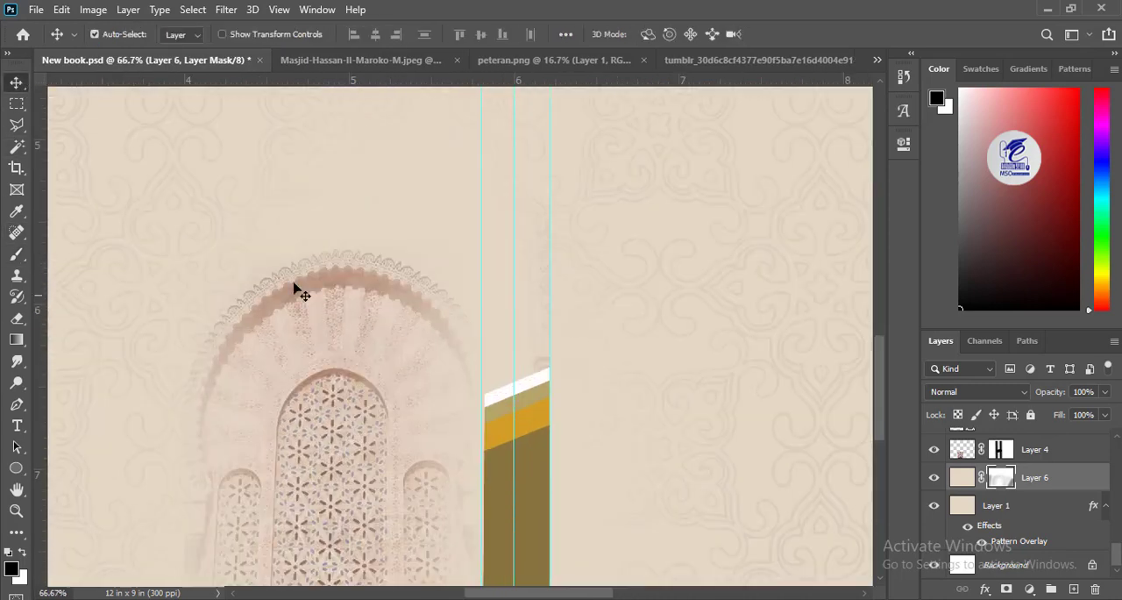
pyautogui.moveTo(293, 285); pyautogui.dragTo(528, 339)
pyautogui.hotkey('ctrl', '-')
pyautogui.hotkey('ctrl', '-')
pyautogui.hotkey('ctrl', '-')
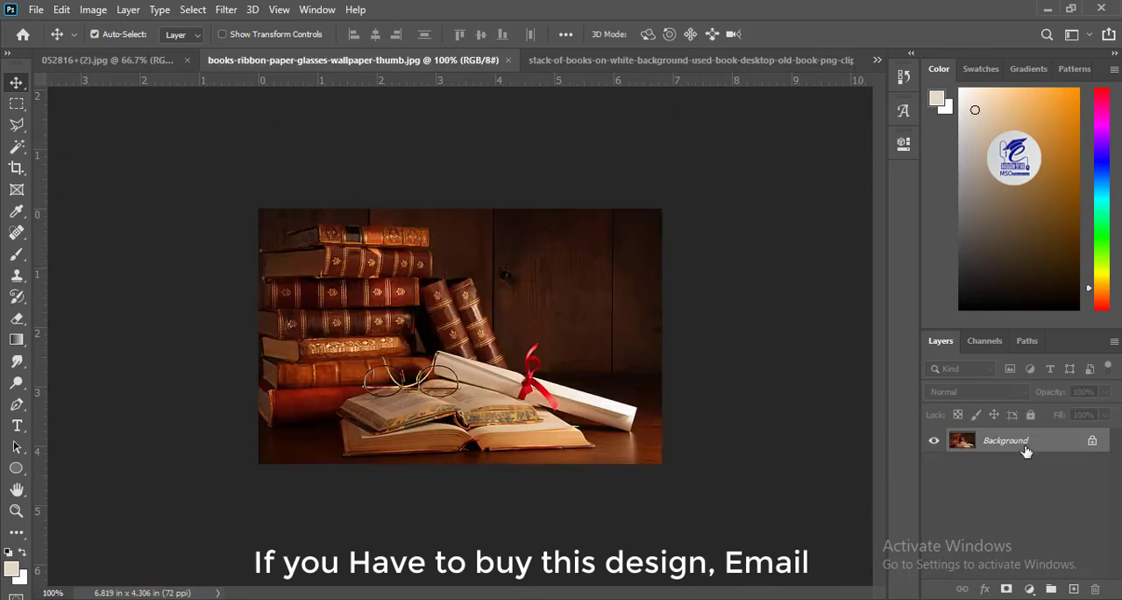
# Step: Duplicate the background layer of books-ribbon-paper-glasses-wallpaper-thumb.jpg and hide the original
pyautogui.hotkey('ctrl', 'j')
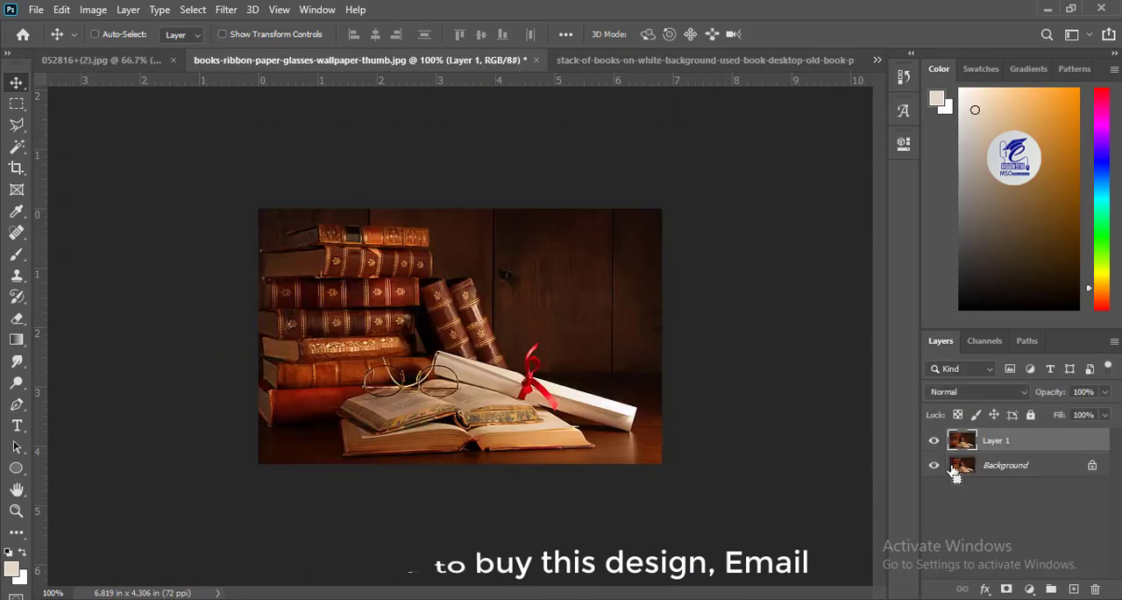
pyautogui.click(934, 465)
pyautogui.moveTo(370, 271)
pyautogui.mouseDown()
pyautogui.moveTo(412, 272)
pyautogui.moveTo(370, 271)
pyautogui.mouseUp()
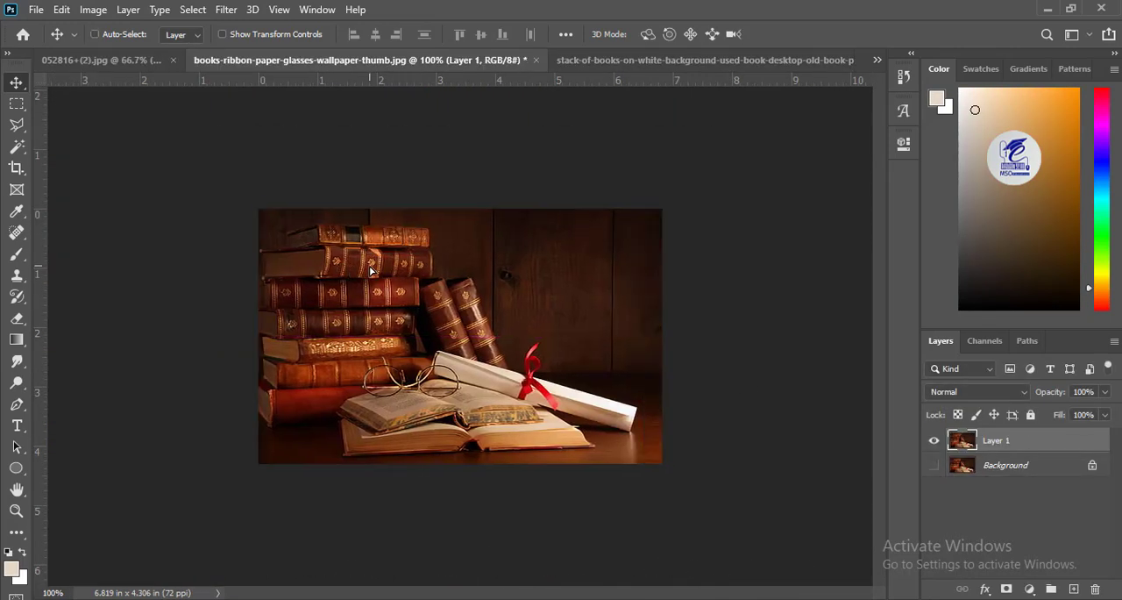
# Step: Select the entire books photo with a rectangular marquee and copy it
pyautogui.click(33, 14)
pyautogui.click(23, 77)
pyautogui.click(16, 103)
pyautogui.moveTo(252, 187); pyautogui.dragTo(676, 478)
pyautogui.click(61, 12)
pyautogui.click(95, 49)
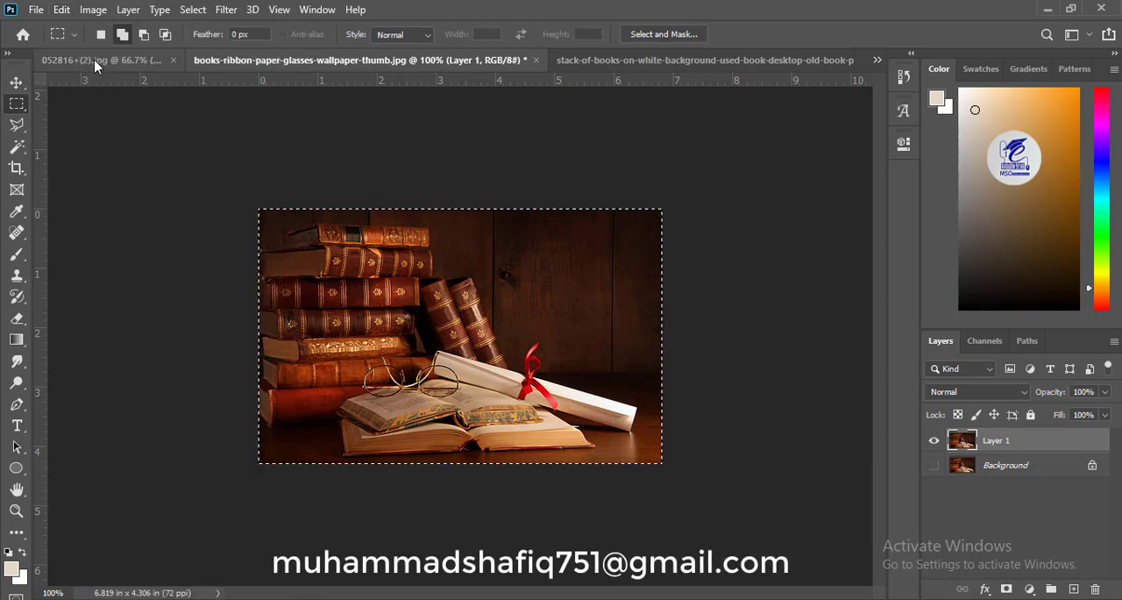
# Step: Paste the books photo into New book.psd as a layer clipped to the brown wave shape, in the wave's left dip
pyautogui.click(96, 61)
pyautogui.hotkey('ctrl', '+')
pyautogui.hotkey('ctrl', '+')
pyautogui.moveTo(223, 207); pyautogui.dragTo(404, 385)
pyautogui.press('v')
pyautogui.hotkey('ctrl', 'v')
# Step: Scale the pasted books photo to about 190% and fit it into the left dip of the brown wave
pyautogui.hotkey('ctrl', 't')
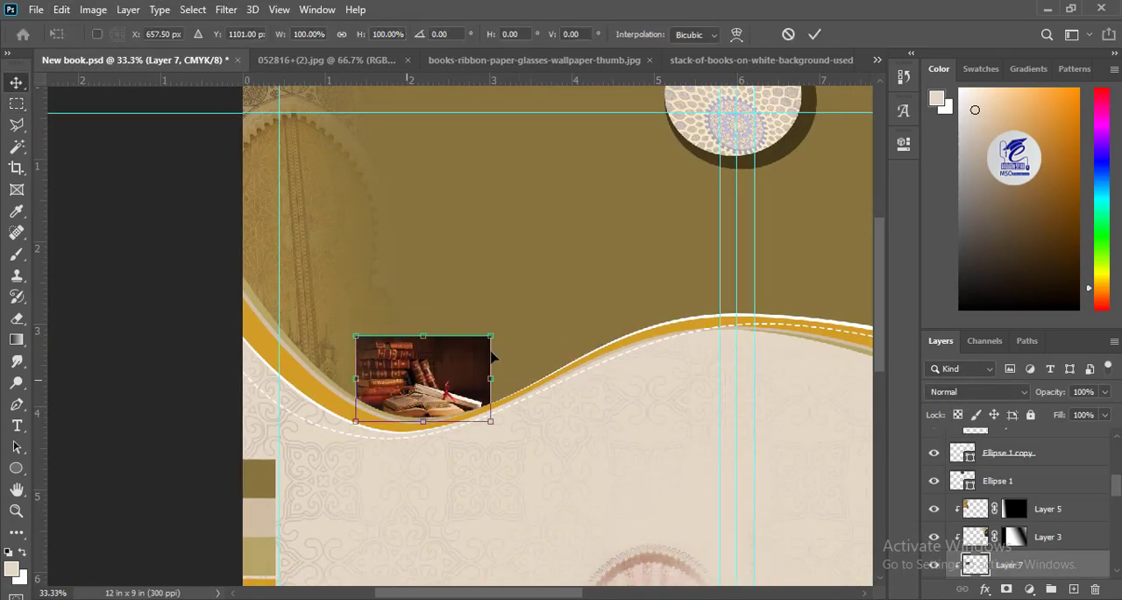
pyautogui.moveTo(492, 335); pyautogui.dragTo(552, 296)
pyautogui.moveTo(449, 358); pyautogui.dragTo(463, 319)
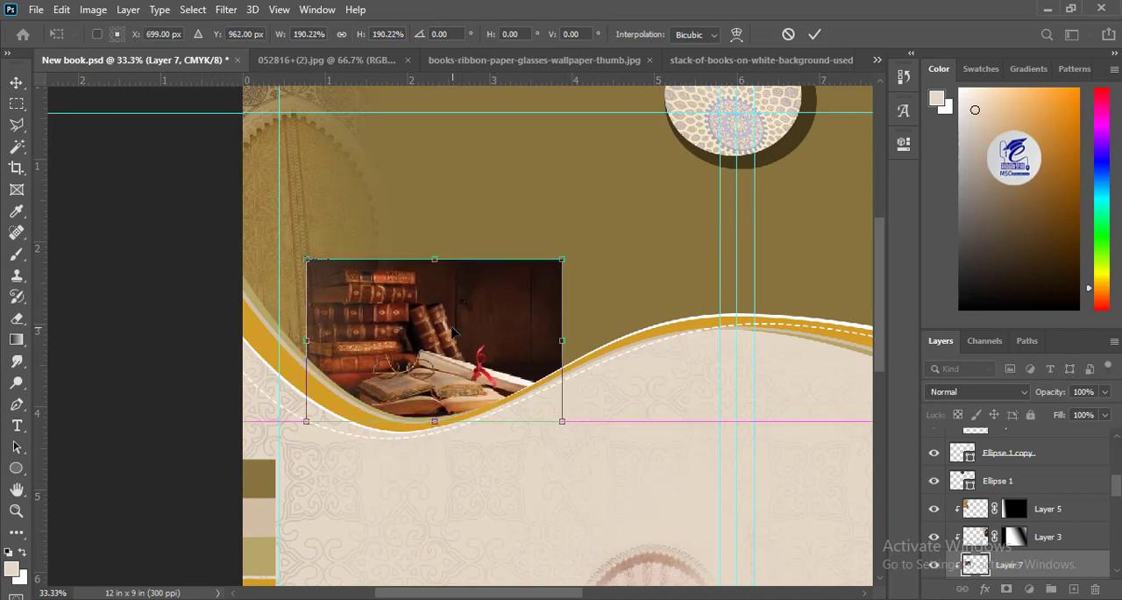
pyautogui.press('Return')
# Step: Add a layer mask to the books photo and fade its upper and side edges with a brush at 89% opacity and 92% flow
pyautogui.click(1006, 589)
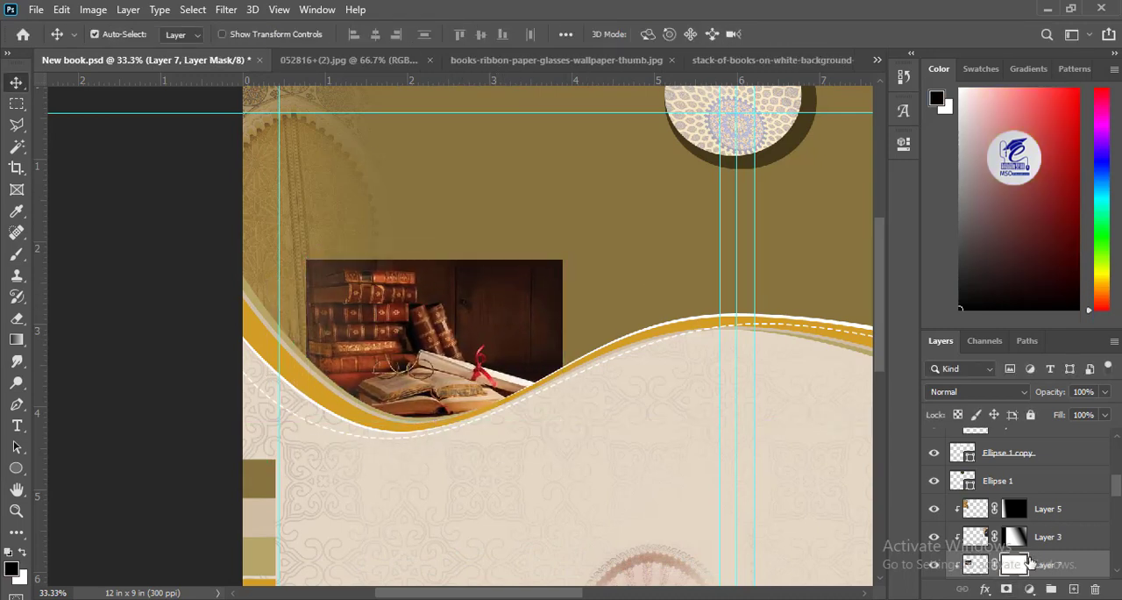
pyautogui.press('b')
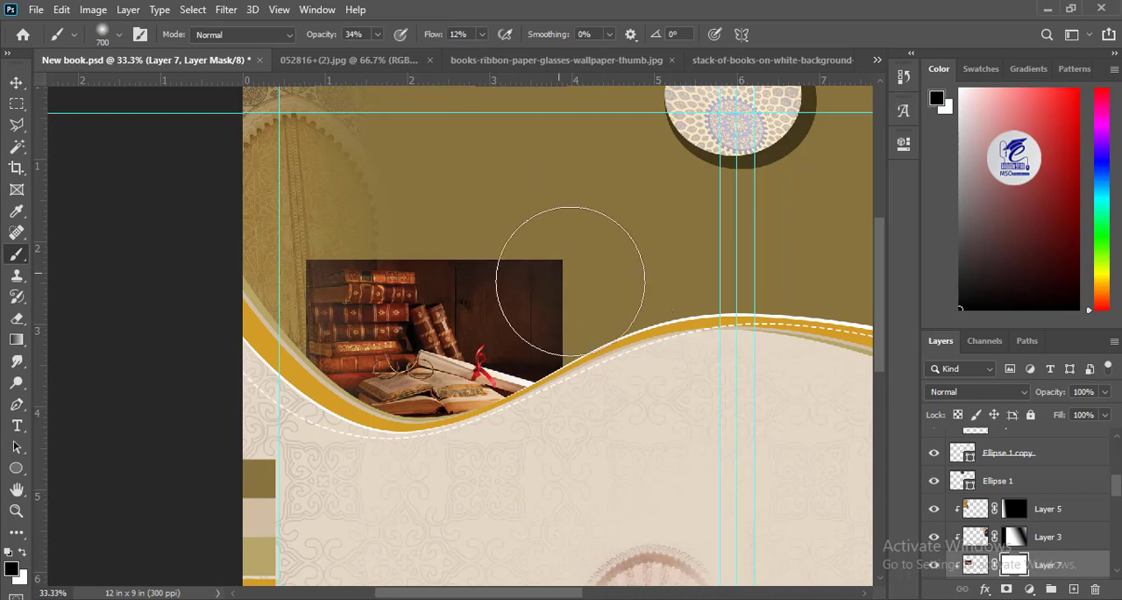
pyautogui.click(481, 36)
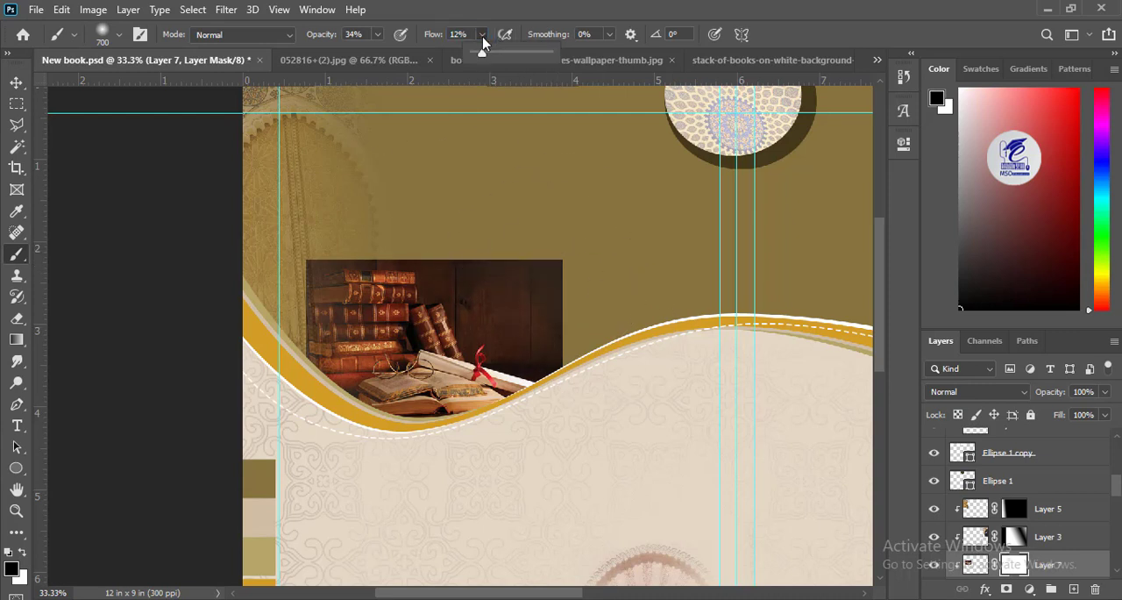
pyautogui.click(542, 52)
pyautogui.click(377, 35)
pyautogui.moveTo(545, 237)
pyautogui.mouseDown()
pyautogui.moveTo(512, 181)
pyautogui.moveTo(663, 351)
pyautogui.moveTo(543, 220)
pyautogui.moveTo(316, 171)
pyautogui.moveTo(259, 267)
pyautogui.moveTo(285, 243)
pyautogui.mouseUp()
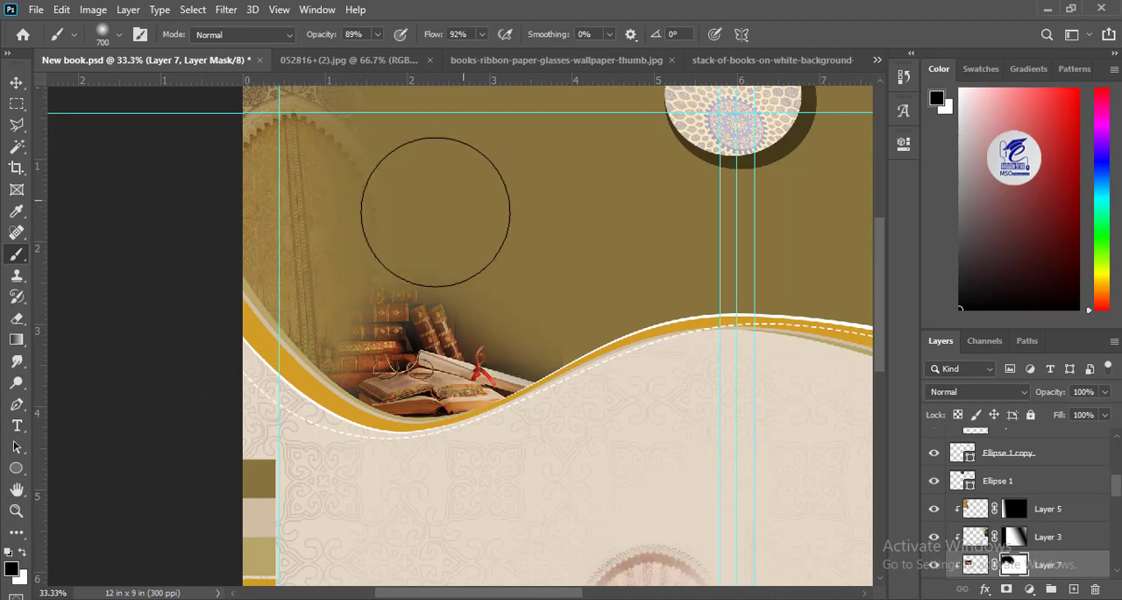
# Step: Clean up the mask around the upright books and scroll with a 60 px brush at 60% opacity and 50% flow
pyautogui.scroll(3, 512, 307)
pyautogui.press('[')
pyautogui.press('[')
pyautogui.press('[')
pyautogui.press('[')
pyautogui.press('[')
pyautogui.press('[')
pyautogui.press('[')
pyautogui.press('[')
pyautogui.press('[')
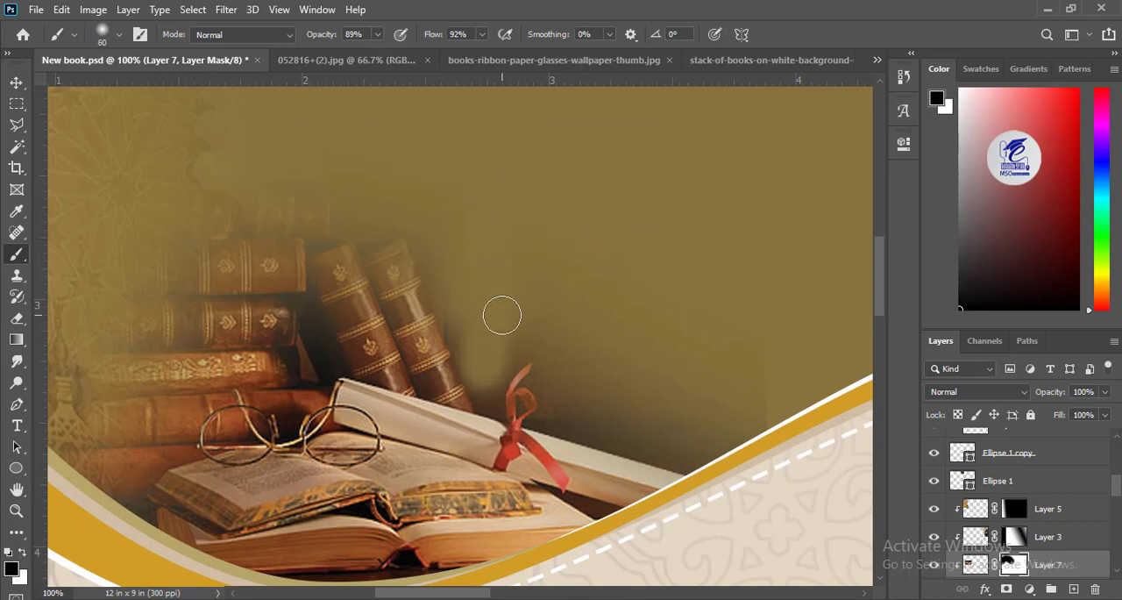
pyautogui.click(376, 34)
pyautogui.moveTo(382, 54); pyautogui.dragTo(355, 54)
pyautogui.moveTo(475, 354)
pyautogui.mouseDown()
pyautogui.moveTo(534, 334)
pyautogui.moveTo(753, 413)
pyautogui.mouseUp()
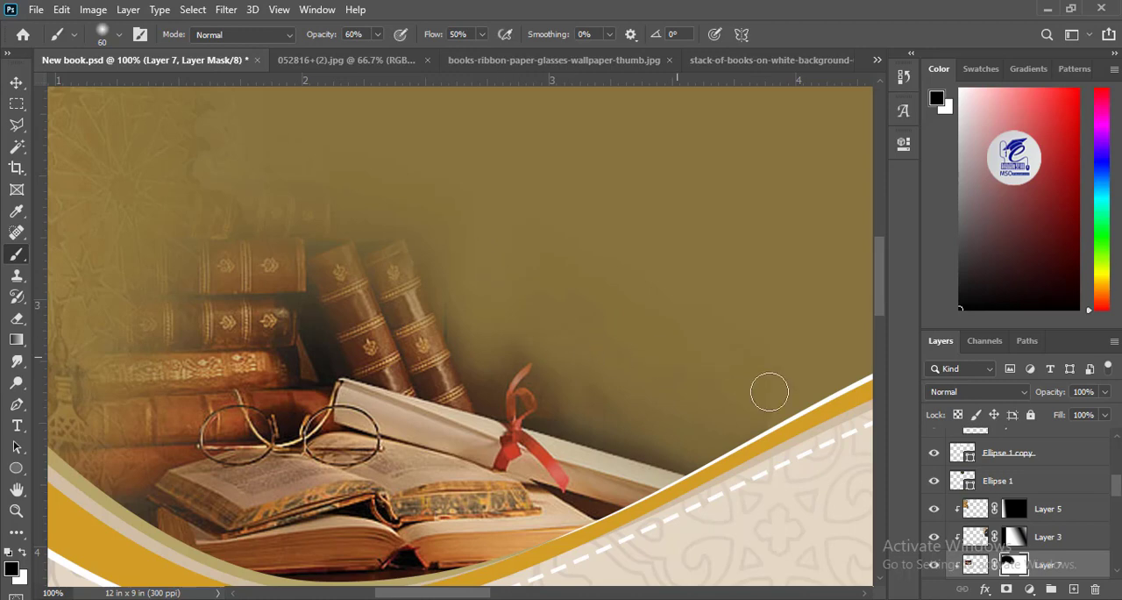
pyautogui.hotkey('ctrl', '-')
pyautogui.hotkey('ctrl', '-')
pyautogui.hotkey('ctrl', '-')
pyautogui.hotkey('ctrl', '-')
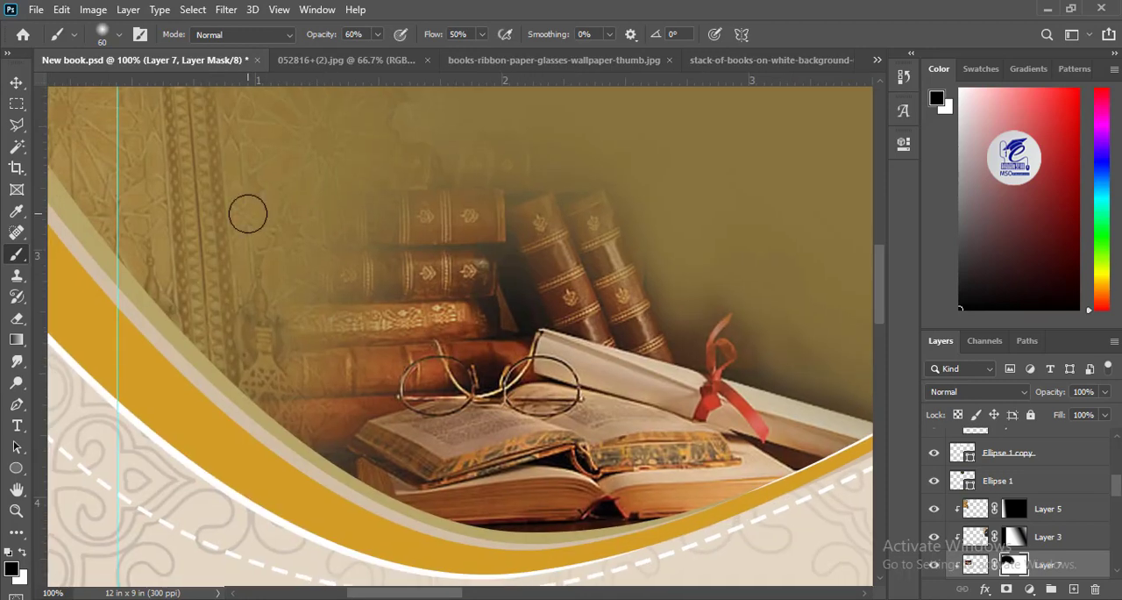
# Step: Set the books photo layer to 51% opacity and about 63% fill
pyautogui.press('v')
pyautogui.click(976, 564)
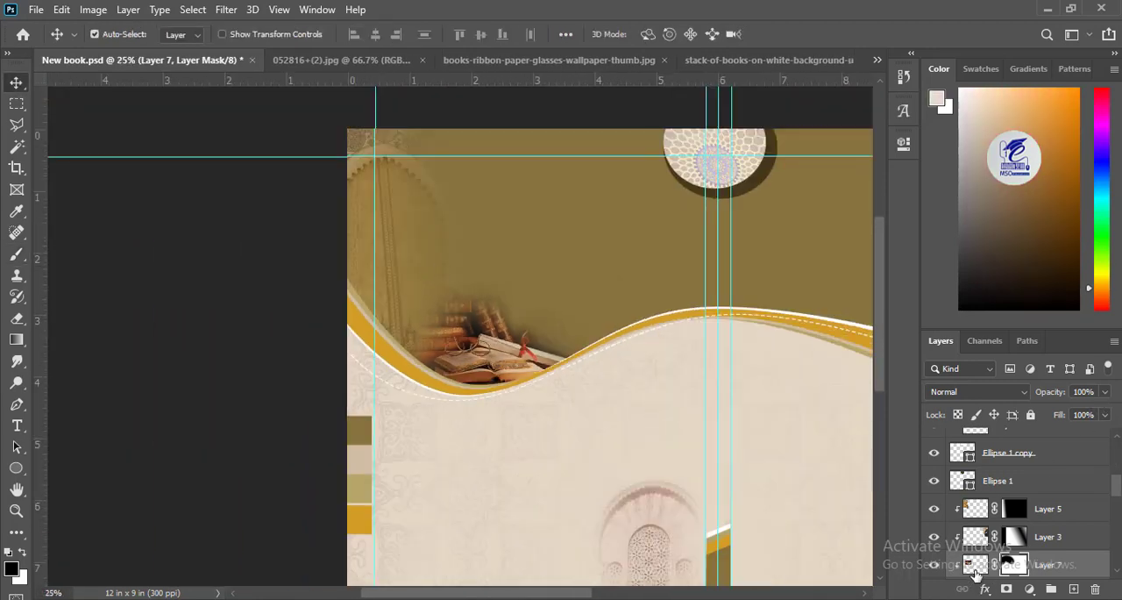
pyautogui.click(1105, 392)
pyautogui.moveTo(1107, 411); pyautogui.dragTo(1069, 413)
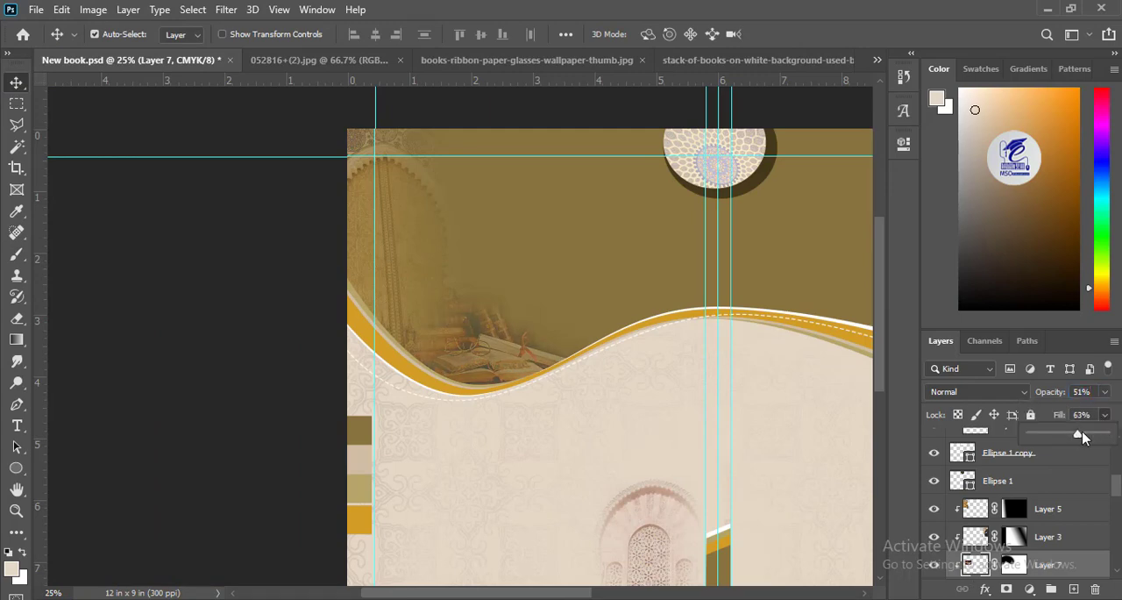
# Step: Scale down the pale door photo beside the spine bar and move it clear of the yellow curve
pyautogui.scroll(-4, 359, 295)
pyautogui.hotkey('ctrl', '-')
pyautogui.click(413, 421)
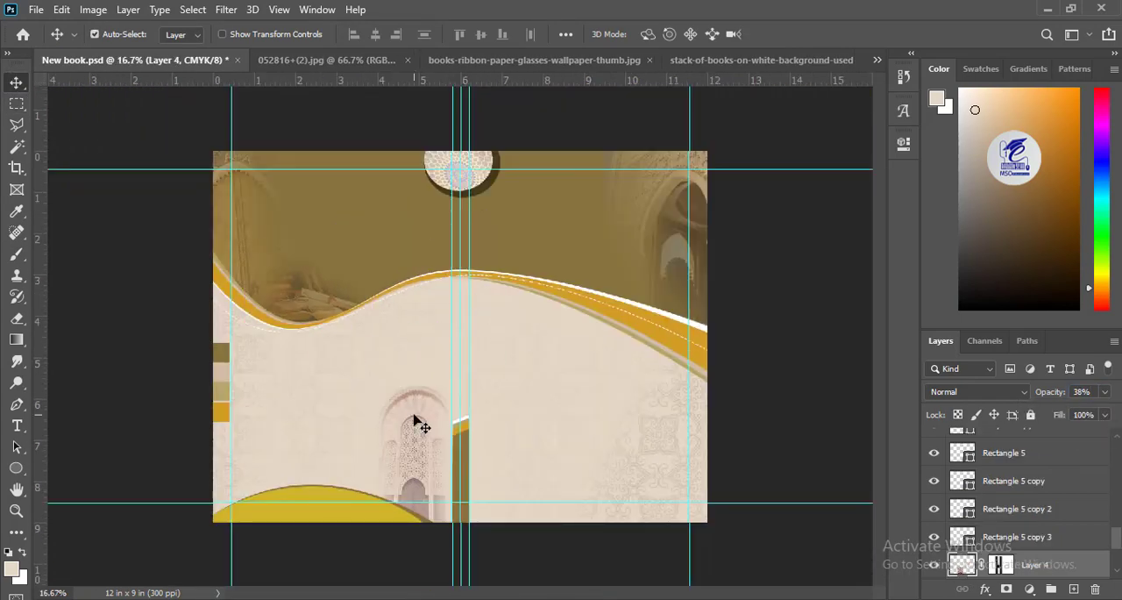
pyautogui.hotkey('ctrl', 't')
pyautogui.moveTo(366, 377); pyautogui.dragTo(392, 408)
pyautogui.moveTo(440, 483); pyautogui.dragTo(432, 481)
pyautogui.moveTo(383, 424); pyautogui.dragTo(412, 436)
pyautogui.press('Return')
# Step: Fade the bottom edge of the pale door photo on its layer mask with a 500 px brush and save the cover
pyautogui.hotkey('ctrl', '+')
pyautogui.hotkey('ctrl', '+')
pyautogui.moveTo(403, 572); pyautogui.dragTo(401, 320)
pyautogui.click(17, 255)
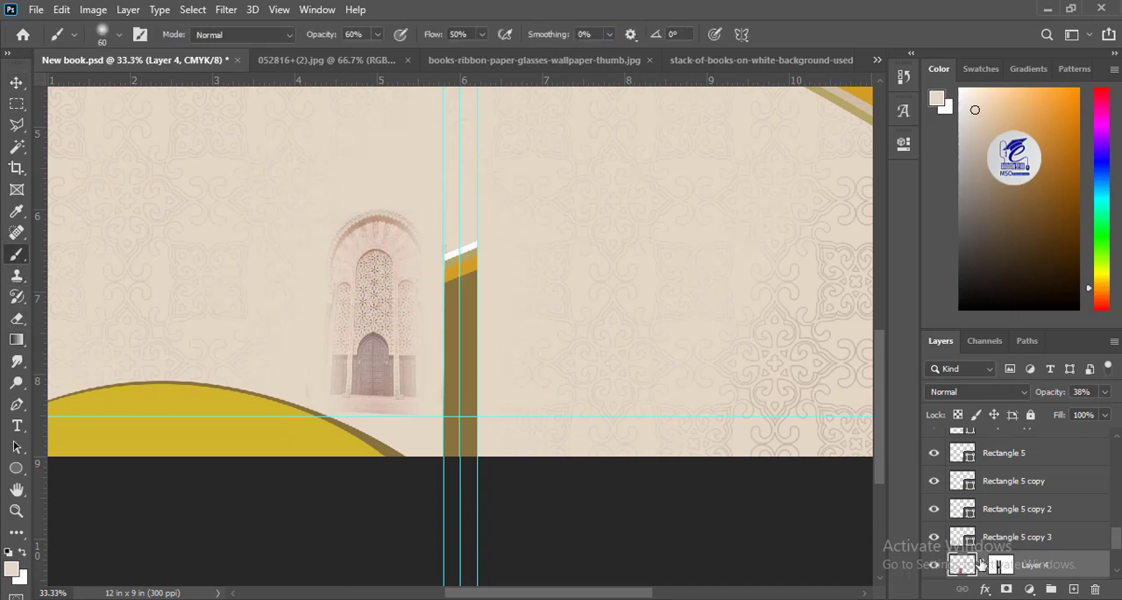
pyautogui.click(1001, 565)
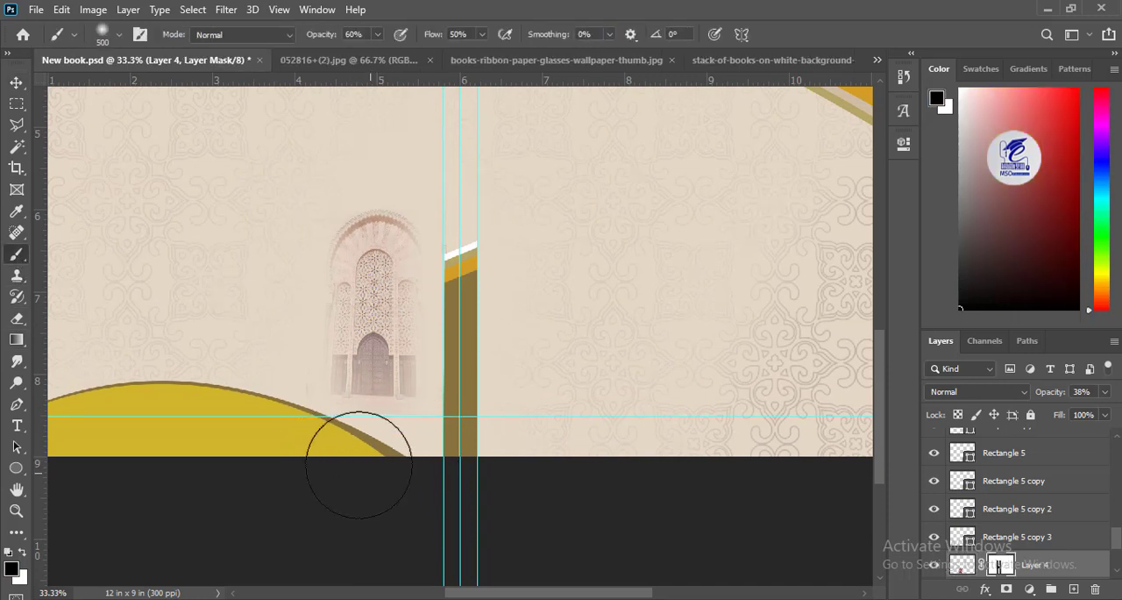
pyautogui.click(17, 82)
pyautogui.hotkey('ctrl', '-')
pyautogui.hotkey('ctrl', '-')
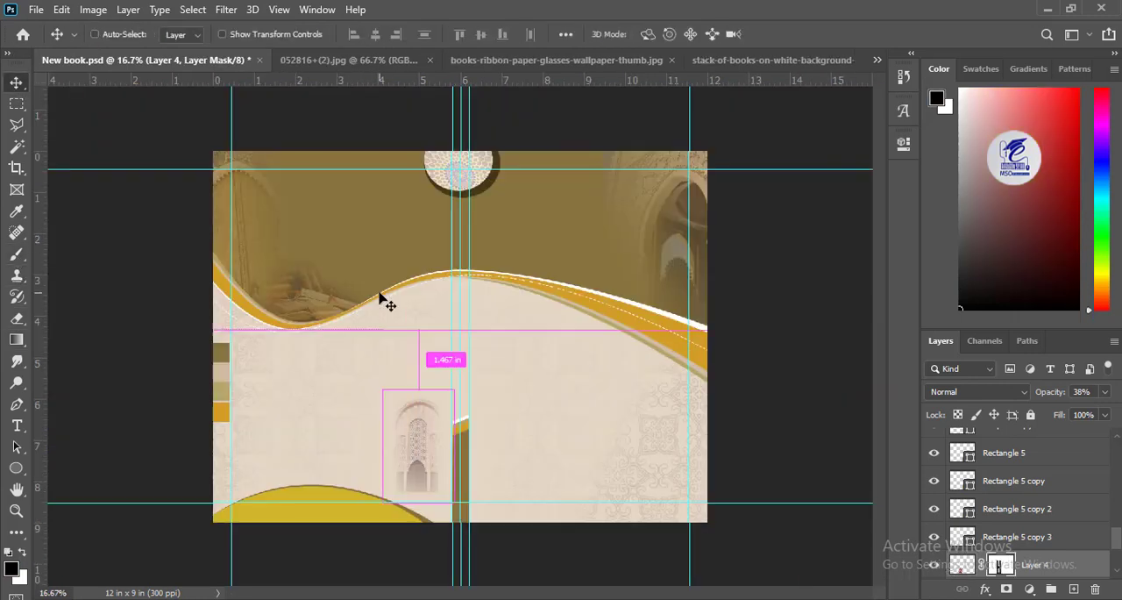
pyautogui.hotkey('ctrl', 's')
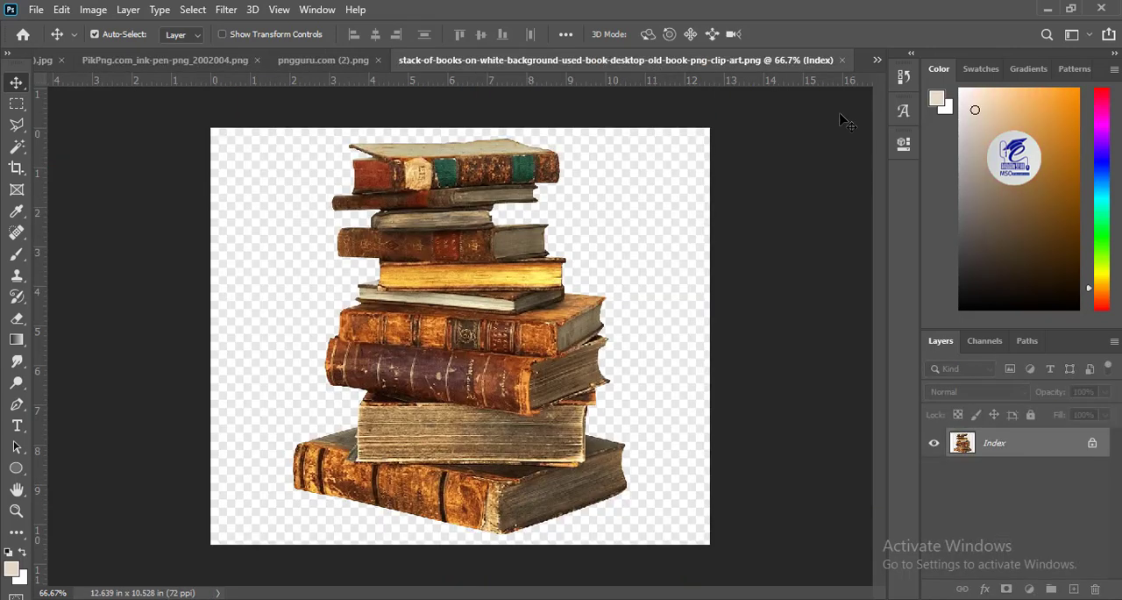
# Step: Close the pngguru.com (2).png image and open the coloured book stack image 052816+(2).jpg
pyautogui.click(321, 63)
pyautogui.click(590, 62)
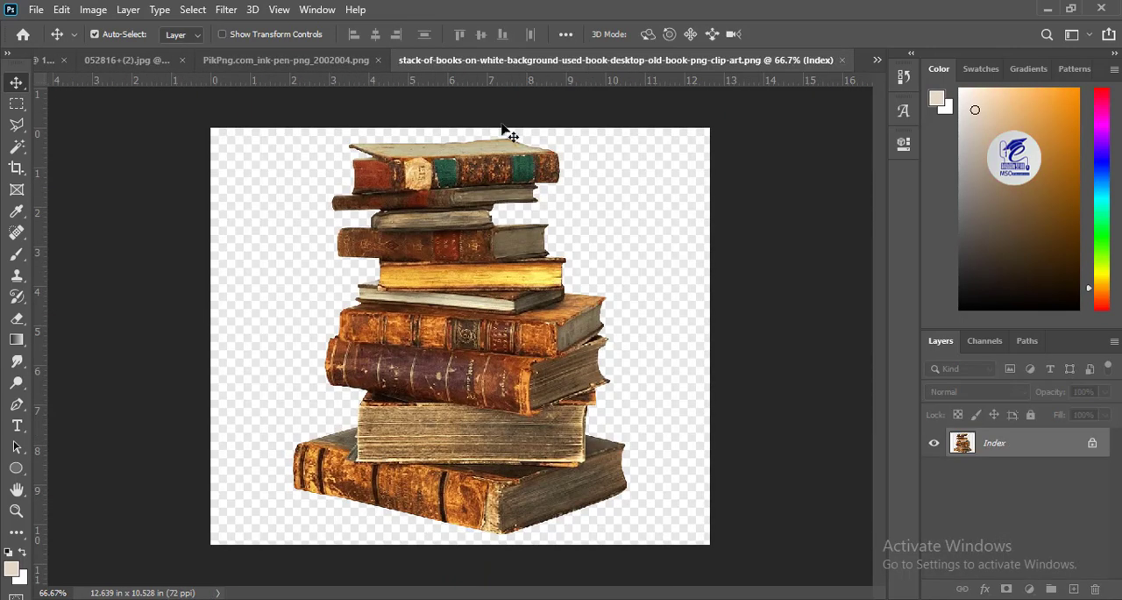
pyautogui.hotkey('ctrl', 'w')
pyautogui.hotkey('ctrl', 'shift', 'Tab')
pyautogui.hotkey('ctrl', 'shift', 'Tab')
pyautogui.hotkey('ctrl', 'shift', 'Tab')
pyautogui.hotkey('ctrl', 'shift', 'Tab')
pyautogui.hotkey('ctrl', 'shift', 'Tab')
pyautogui.hotkey('ctrl', 'shift', 'Tab')
pyautogui.hotkey('ctrl', 'shift', 'Tab')
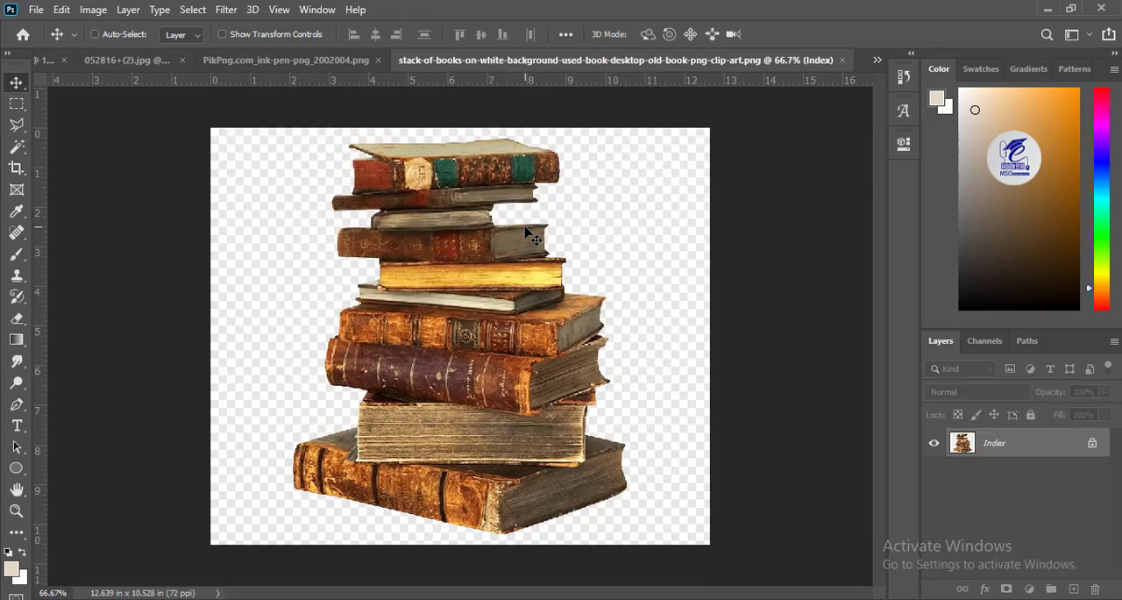
# Step: Bring the old book stack and ink pen images into the cover and scale them down on the panel beside the spine
pyautogui.moveTo(459, 350); pyautogui.dragTo(641, 463)
pyautogui.hotkey('ctrl', 'z')
pyautogui.hotkey('ctrl', 'Tab')
pyautogui.hotkey('ctrl', 't')
pyautogui.moveTo(468, 220); pyautogui.dragTo(607, 469)
pyautogui.press('Return')
# Step: Adjust the ink pen's position slightly and set the old book stack layer to 100% opacity
pyautogui.hotkey('ctrl', '+')
pyautogui.moveTo(643, 406); pyautogui.dragTo(483, 253)
pyautogui.hotkey('ctrl', '+')
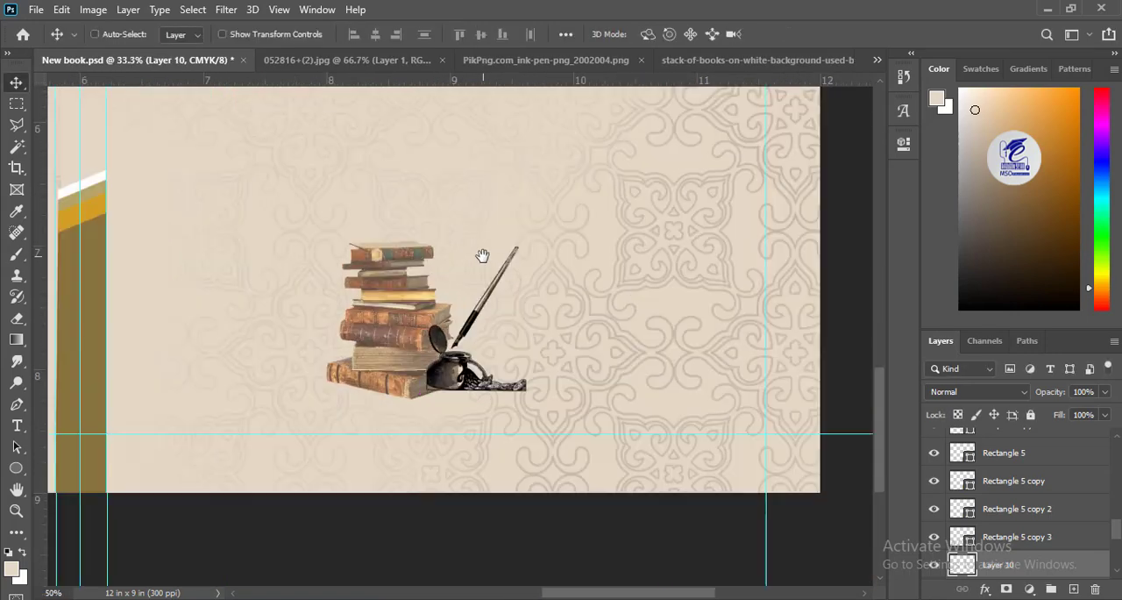
pyautogui.hotkey('ctrl', '+')
pyautogui.moveTo(455, 398); pyautogui.dragTo(455, 393)
pyautogui.click(395, 381)
pyautogui.click(1105, 392)
pyautogui.moveTo(1101, 410); pyautogui.dragTo(1112, 410)
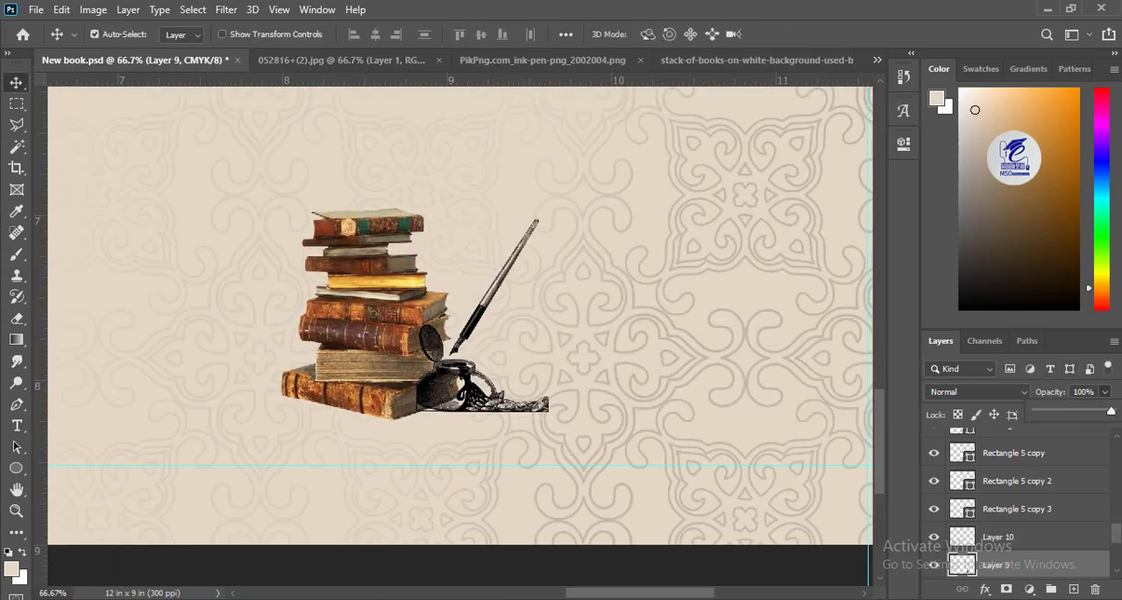
# Step: Move the ink pen to the right of the books, bring the book stack layer above it and lower the stack slightly
pyautogui.moveTo(448, 386); pyautogui.dragTo(482, 385)
pyautogui.moveTo(973, 564); pyautogui.dragTo(969, 526)
pyautogui.moveTo(405, 391); pyautogui.dragTo(405, 401)
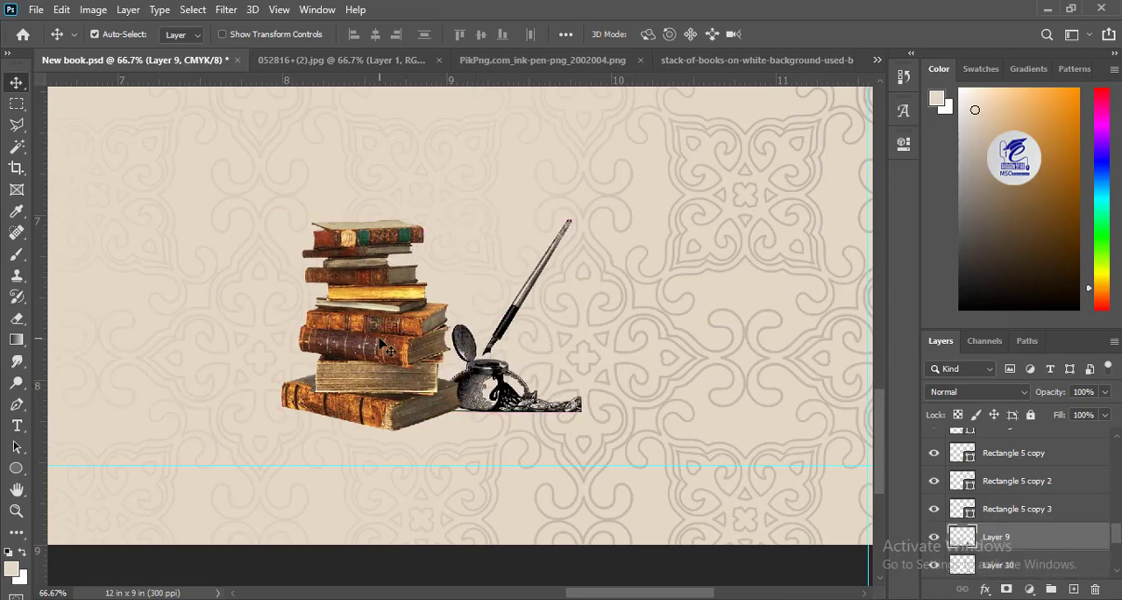
# Step: Add a layer mask to the book stack and fade its edges with a radial black-to-white gradient
pyautogui.hotkey('ctrl', '-')
pyautogui.hotkey('ctrl', '-')
pyautogui.hotkey('ctrl', '-')
pyautogui.moveTo(312, 244); pyautogui.dragTo(461, 351)
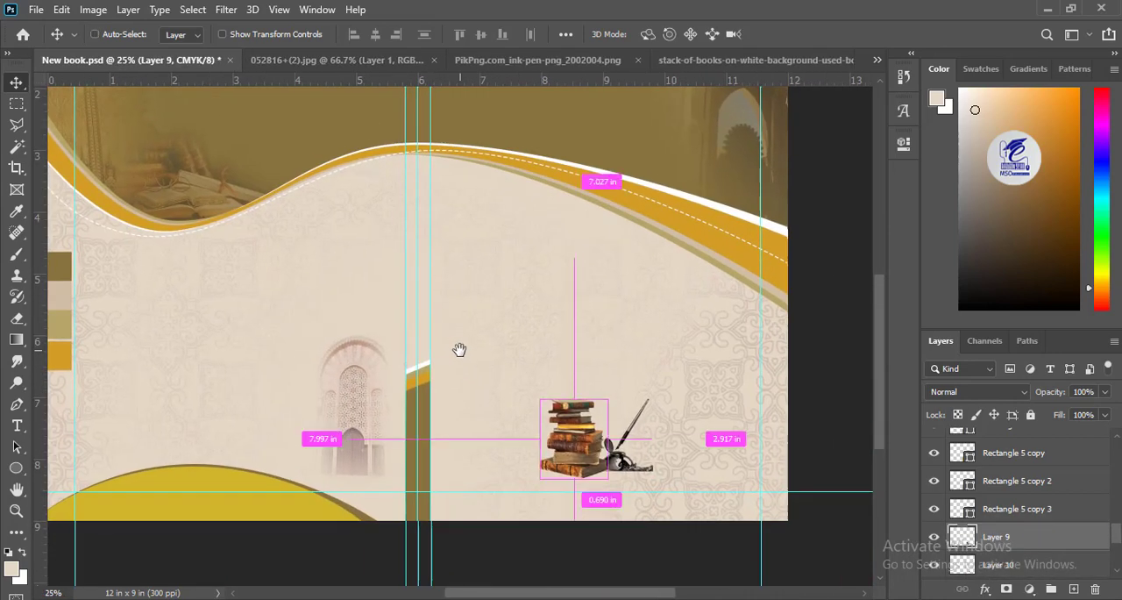
pyautogui.click(1006, 589)
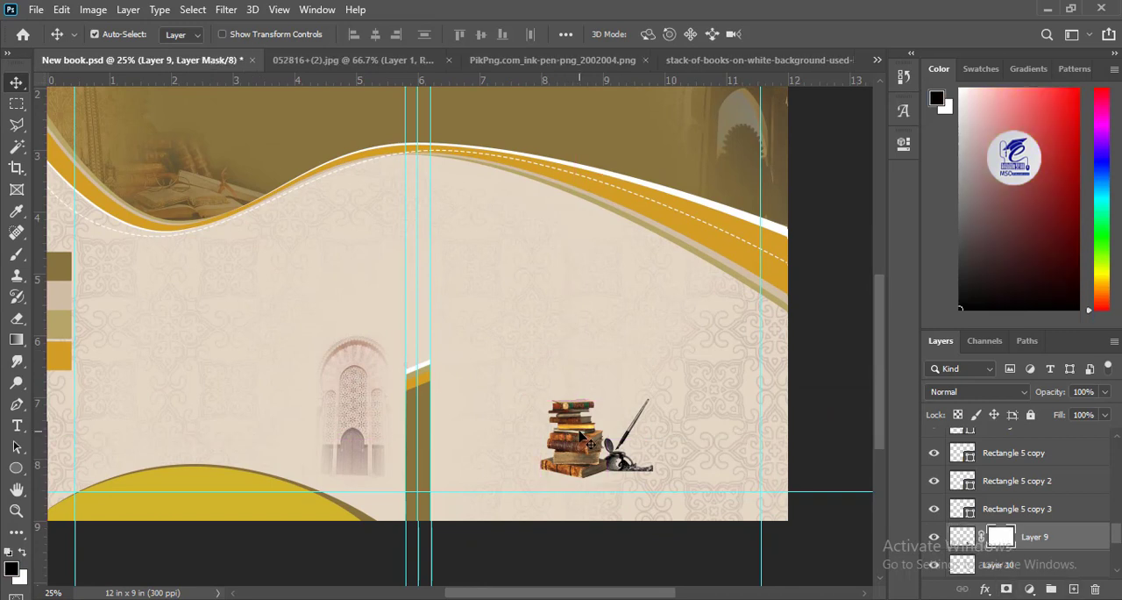
pyautogui.click(17, 340)
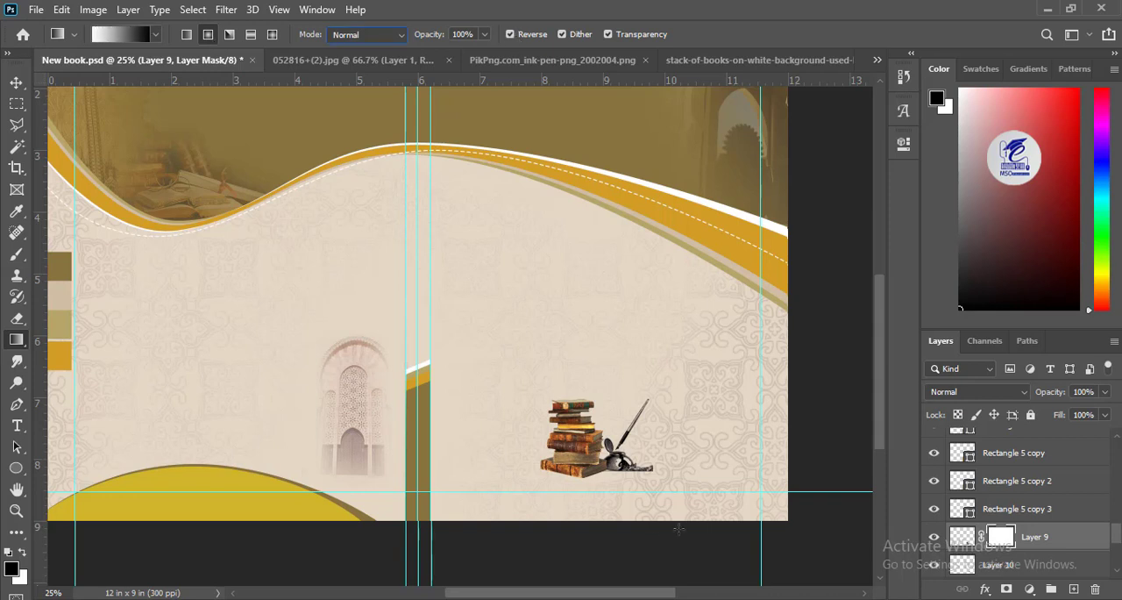
pyautogui.moveTo(609, 443); pyautogui.dragTo(524, 335)
pyautogui.press('v')
pyautogui.hotkey('ctrl', '+')
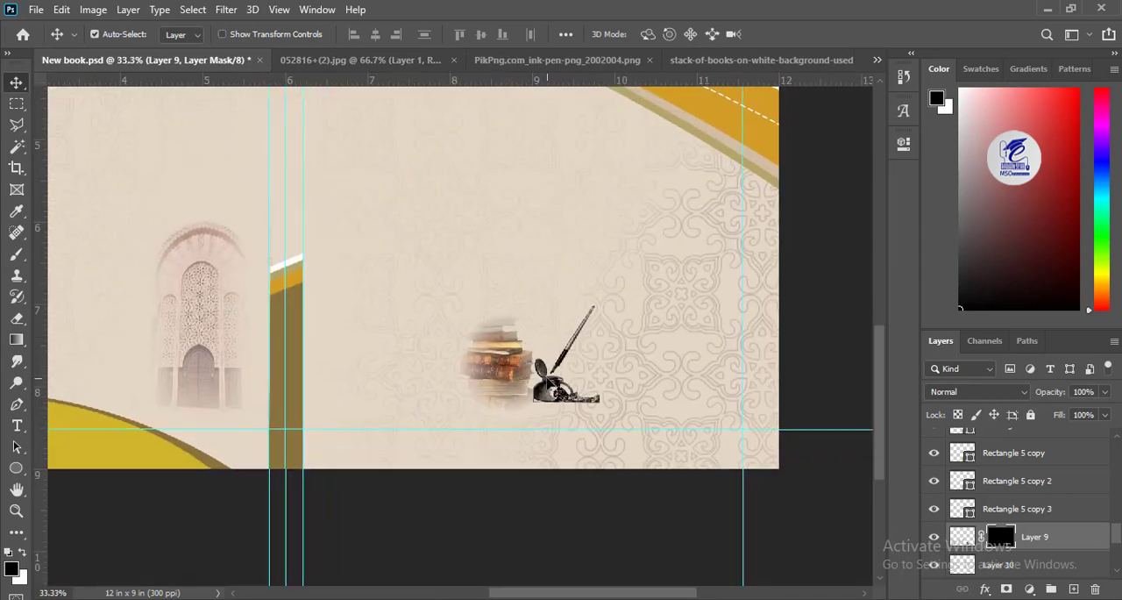
# Step: Move the ink pen up slightly and scale it down against the faded book stack
pyautogui.moveTo(549, 393); pyautogui.dragTo(549, 361)
pyautogui.hotkey('ctrl', 't')
pyautogui.moveTo(589, 301); pyautogui.dragTo(568, 327)
pyautogui.press('Return')
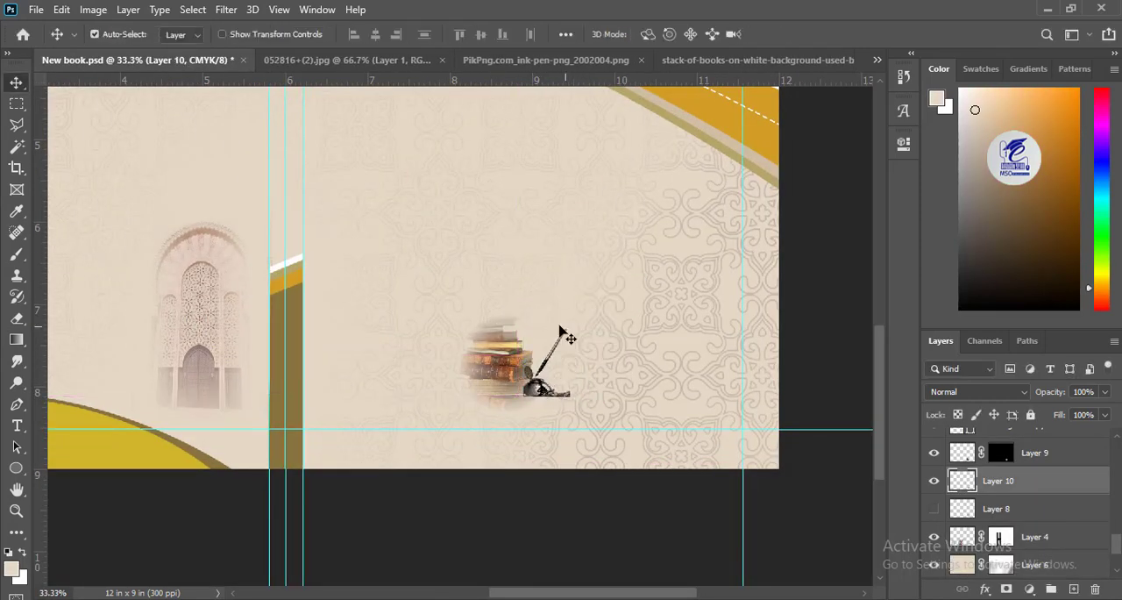
# Step: Shift the book stack and ink pen layers together slightly to the right
pyautogui.keyDown('shift'); pyautogui.click(502, 363); pyautogui.keyUp('shift')
pyautogui.hotkey('shift', 'Right')
pyautogui.hotkey('shift', 'Right')
pyautogui.hotkey('shift', 'Right')
pyautogui.hotkey('shift', 'Right')
pyautogui.hotkey('shift', 'Right')
pyautogui.hotkey('shift', 'Right')
pyautogui.hotkey('shift', 'Right')
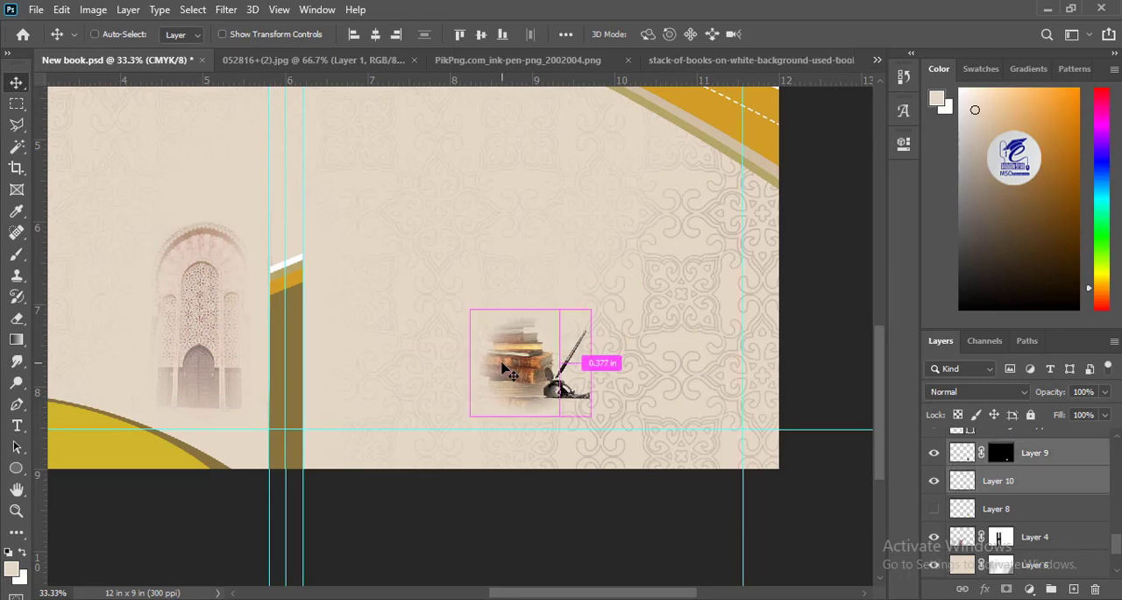
# Step: Clear the horizontal, outer margin and spine centre guides from the cover, keeping the two spine edge guides
pyautogui.hotkey('ctrl', '-')
pyautogui.hotkey('ctrl', '-')
pyautogui.hotkey('ctrl', '-')
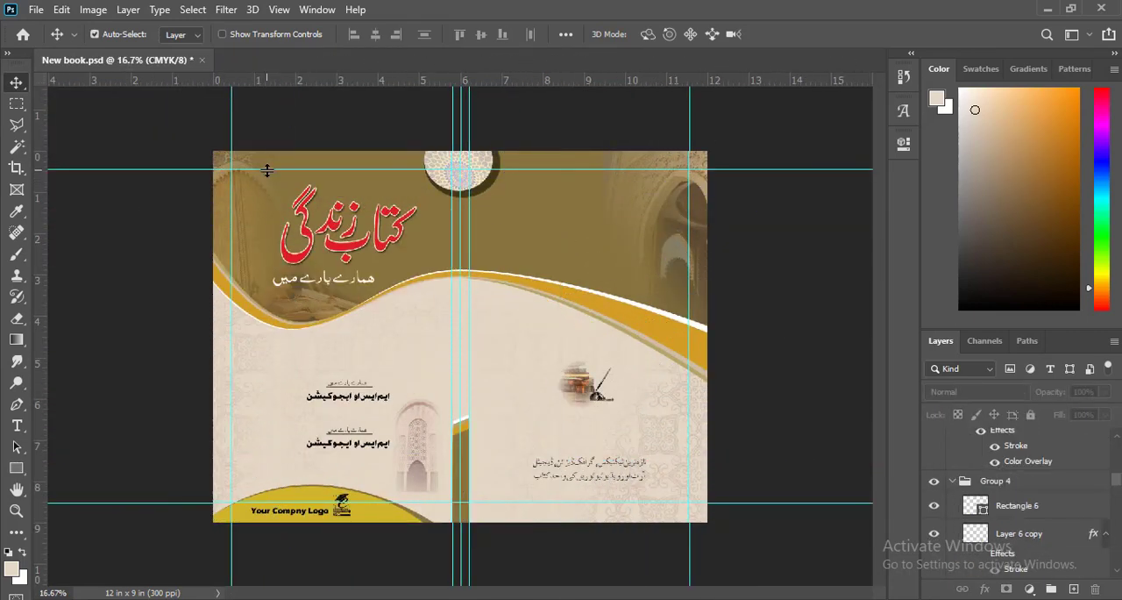
pyautogui.moveTo(234, 138); pyautogui.dragTo(62, 139)
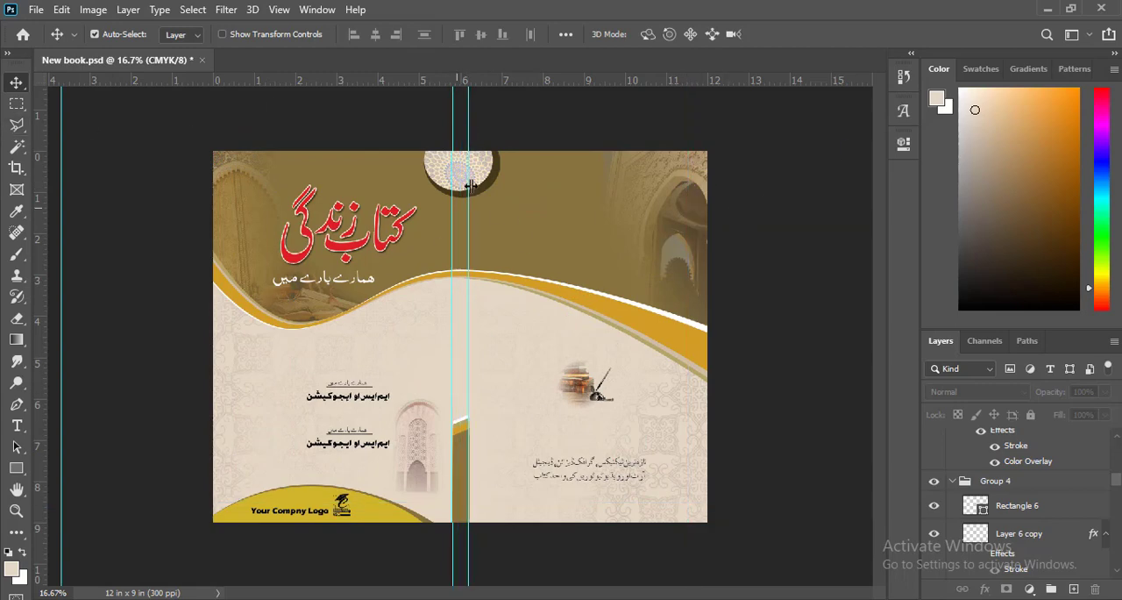
# Step: Inspect the cover up close around the spine, medallion, arch photo, wave bands and texts, and as a whole
pyautogui.hotkey('ctrl', '+')
pyautogui.hotkey('ctrl', '+')
pyautogui.hotkey('ctrl', '+')
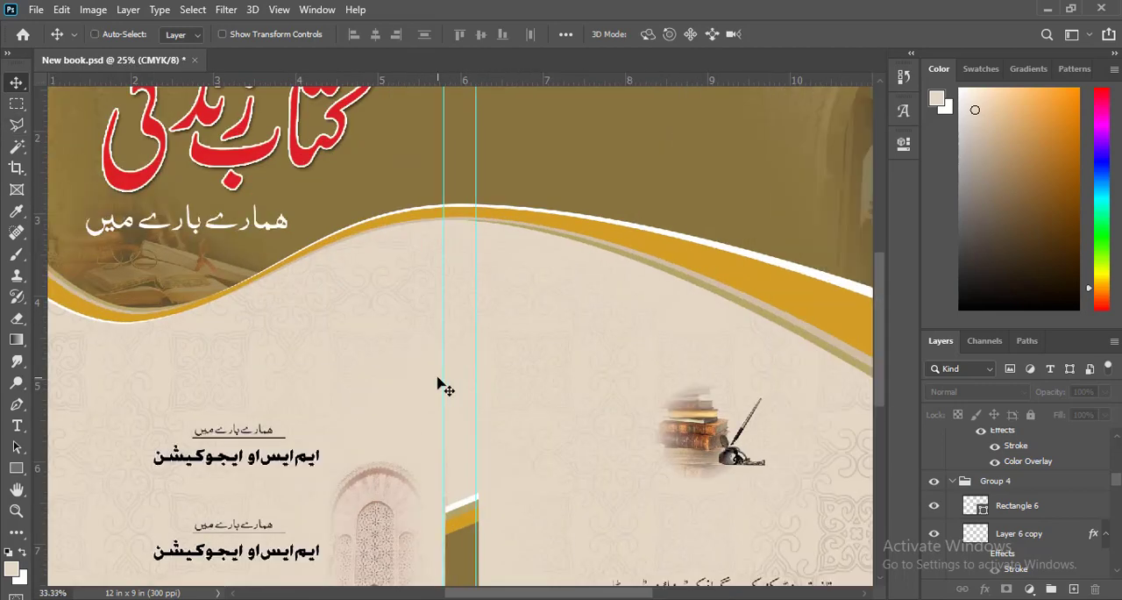
pyautogui.moveTo(558, 355); pyautogui.dragTo(631, 587)
pyautogui.moveTo(771, 456); pyautogui.dragTo(140, 350)
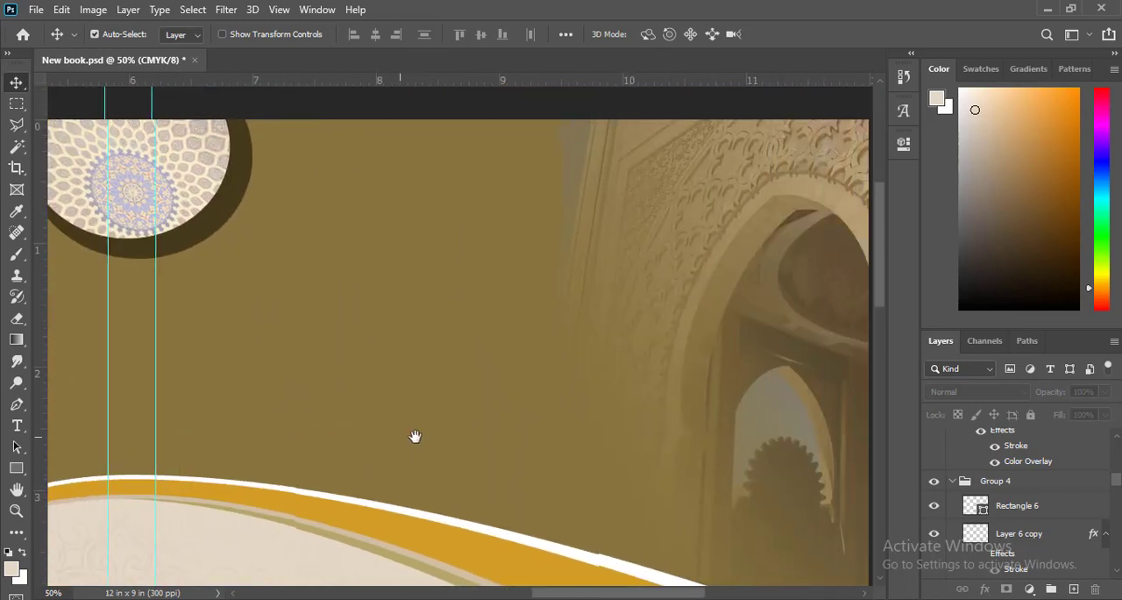
pyautogui.moveTo(605, 447)
pyautogui.mouseDown()
pyautogui.moveTo(495, 230)
pyautogui.moveTo(487, 123)
pyautogui.mouseUp()
pyautogui.moveTo(559, 397); pyautogui.dragTo(545, 99)
pyautogui.moveTo(432, 444)
pyautogui.mouseDown()
pyautogui.moveTo(483, 325)
pyautogui.moveTo(614, 309)
pyautogui.mouseUp()
pyautogui.moveTo(377, 311)
pyautogui.mouseDown()
pyautogui.moveTo(459, 335)
pyautogui.moveTo(662, 350)
pyautogui.mouseUp()
pyautogui.moveTo(417, 357); pyautogui.dragTo(638, 396)
pyautogui.moveTo(323, 305); pyautogui.dragTo(486, 465)
pyautogui.moveTo(428, 176); pyautogui.dragTo(413, 336)
pyautogui.hotkey('ctrl', '-')
pyautogui.hotkey('ctrl', '-')
pyautogui.hotkey('ctrl', '-')
pyautogui.hotkey('ctrl', '-')
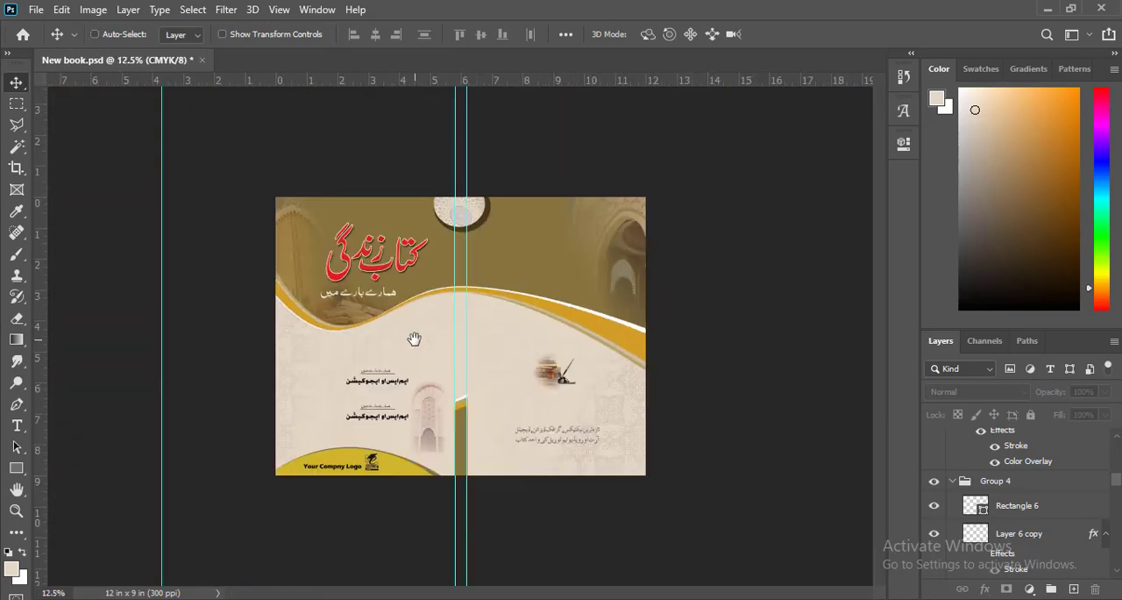
pyautogui.hotkey('ctrl', '+')
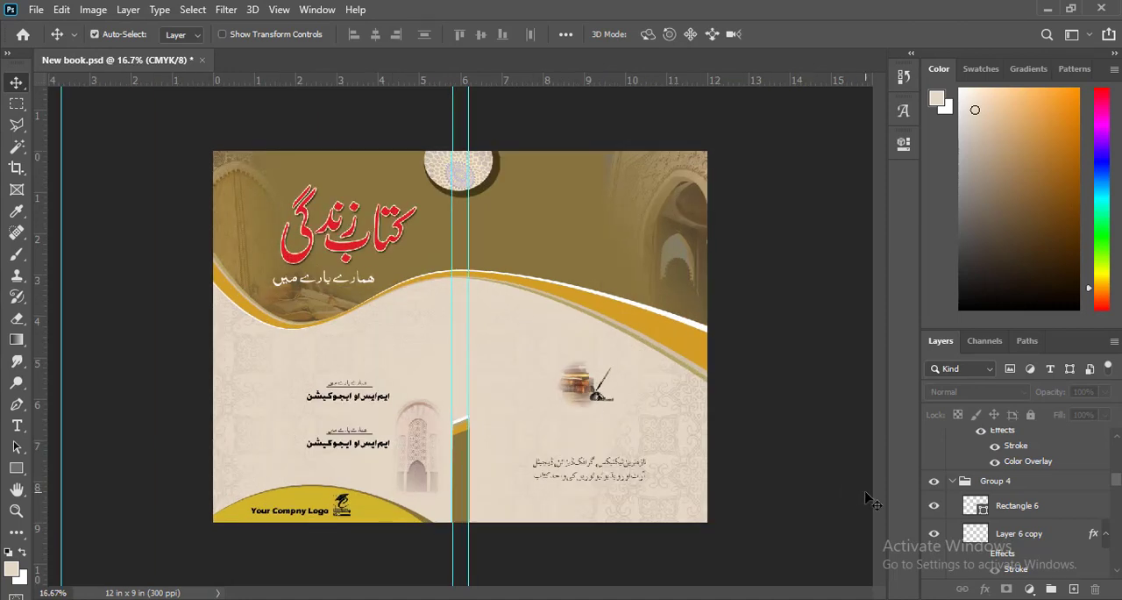